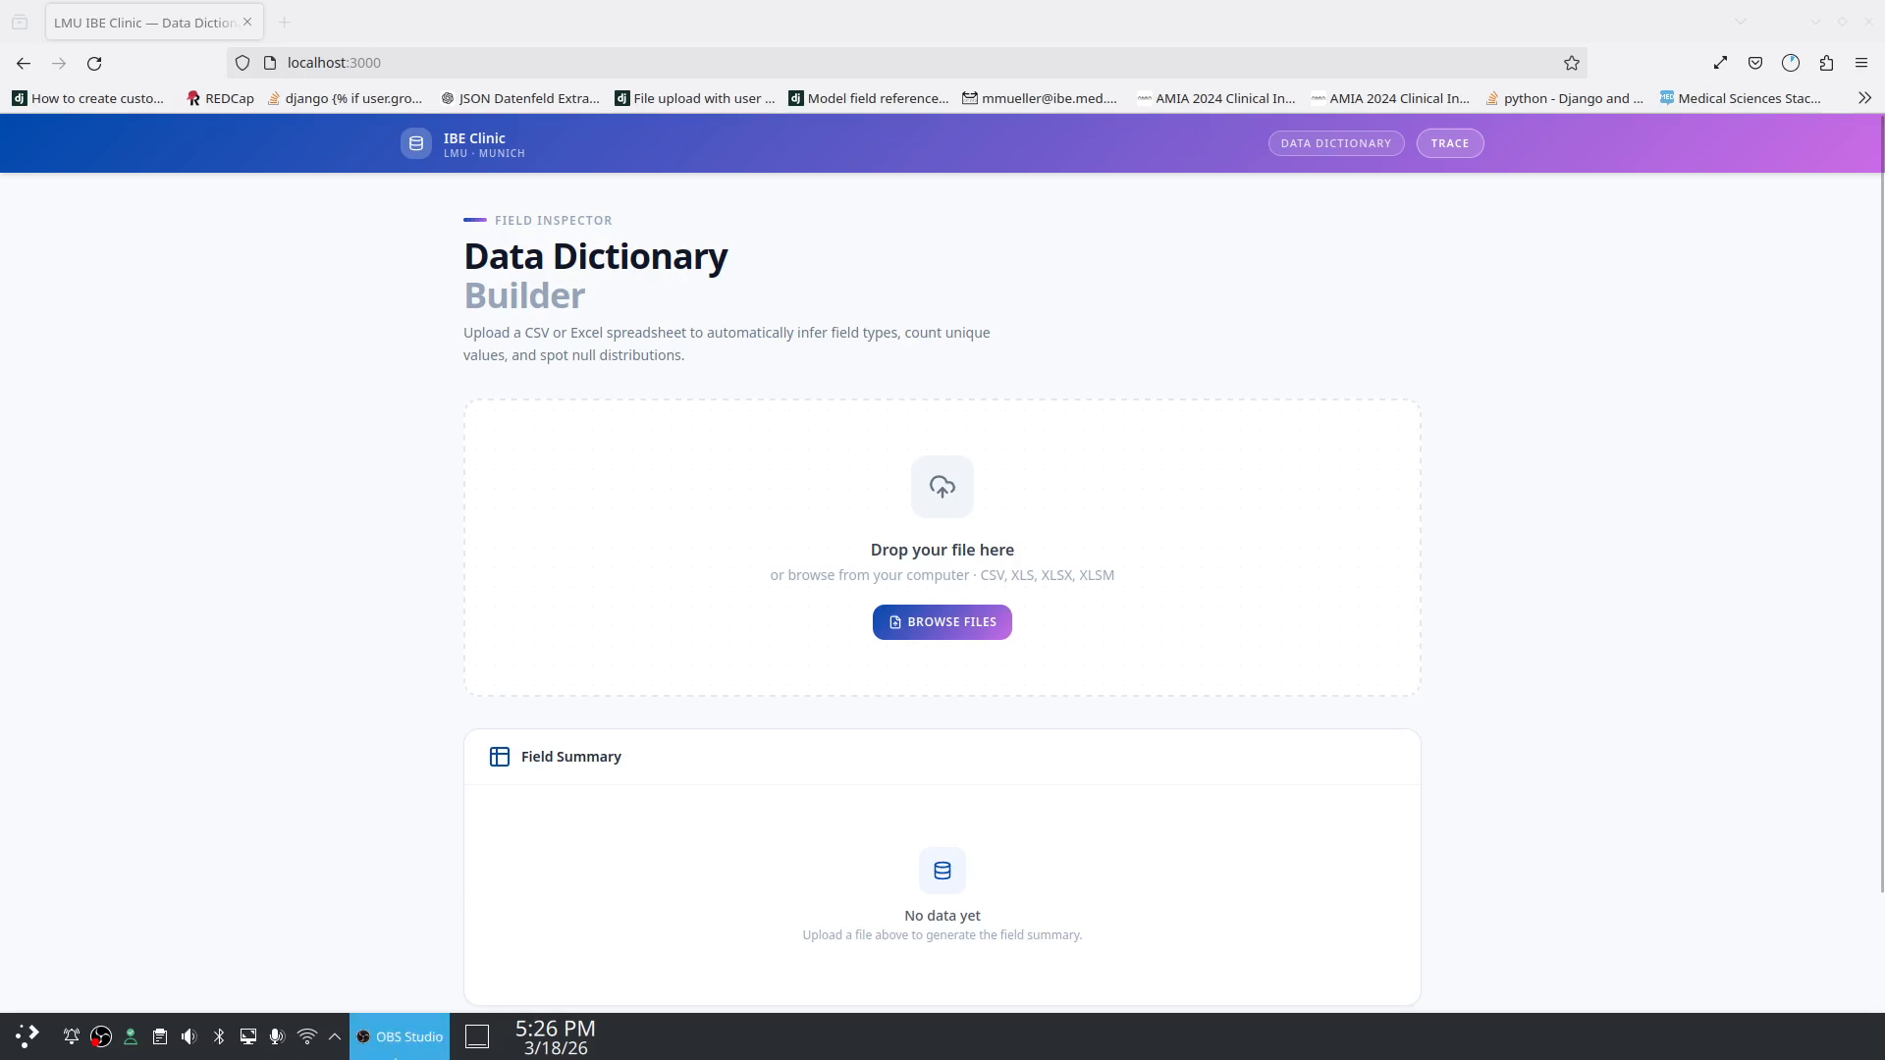
Step: Bring the Dolphin sources folder into view and open the context menu for the study_1 CSV
left_click(398, 1046)
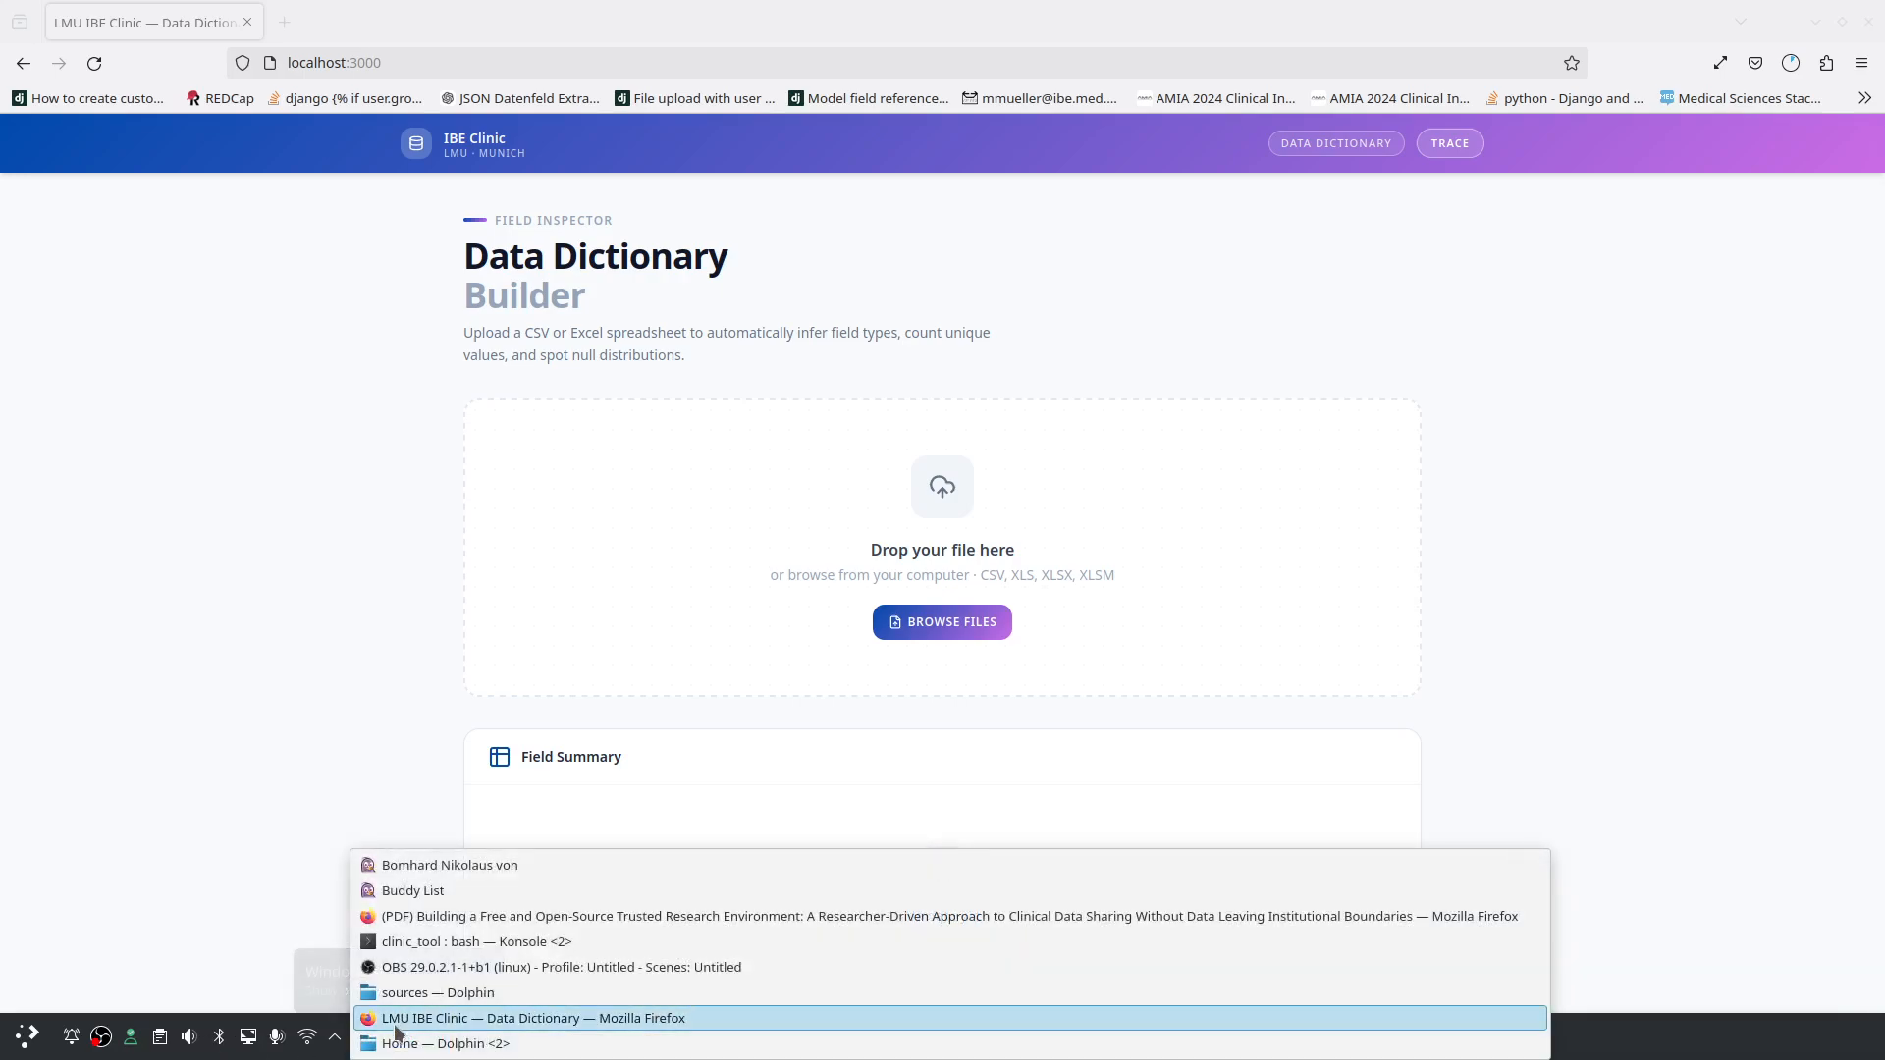
left_click(438, 992)
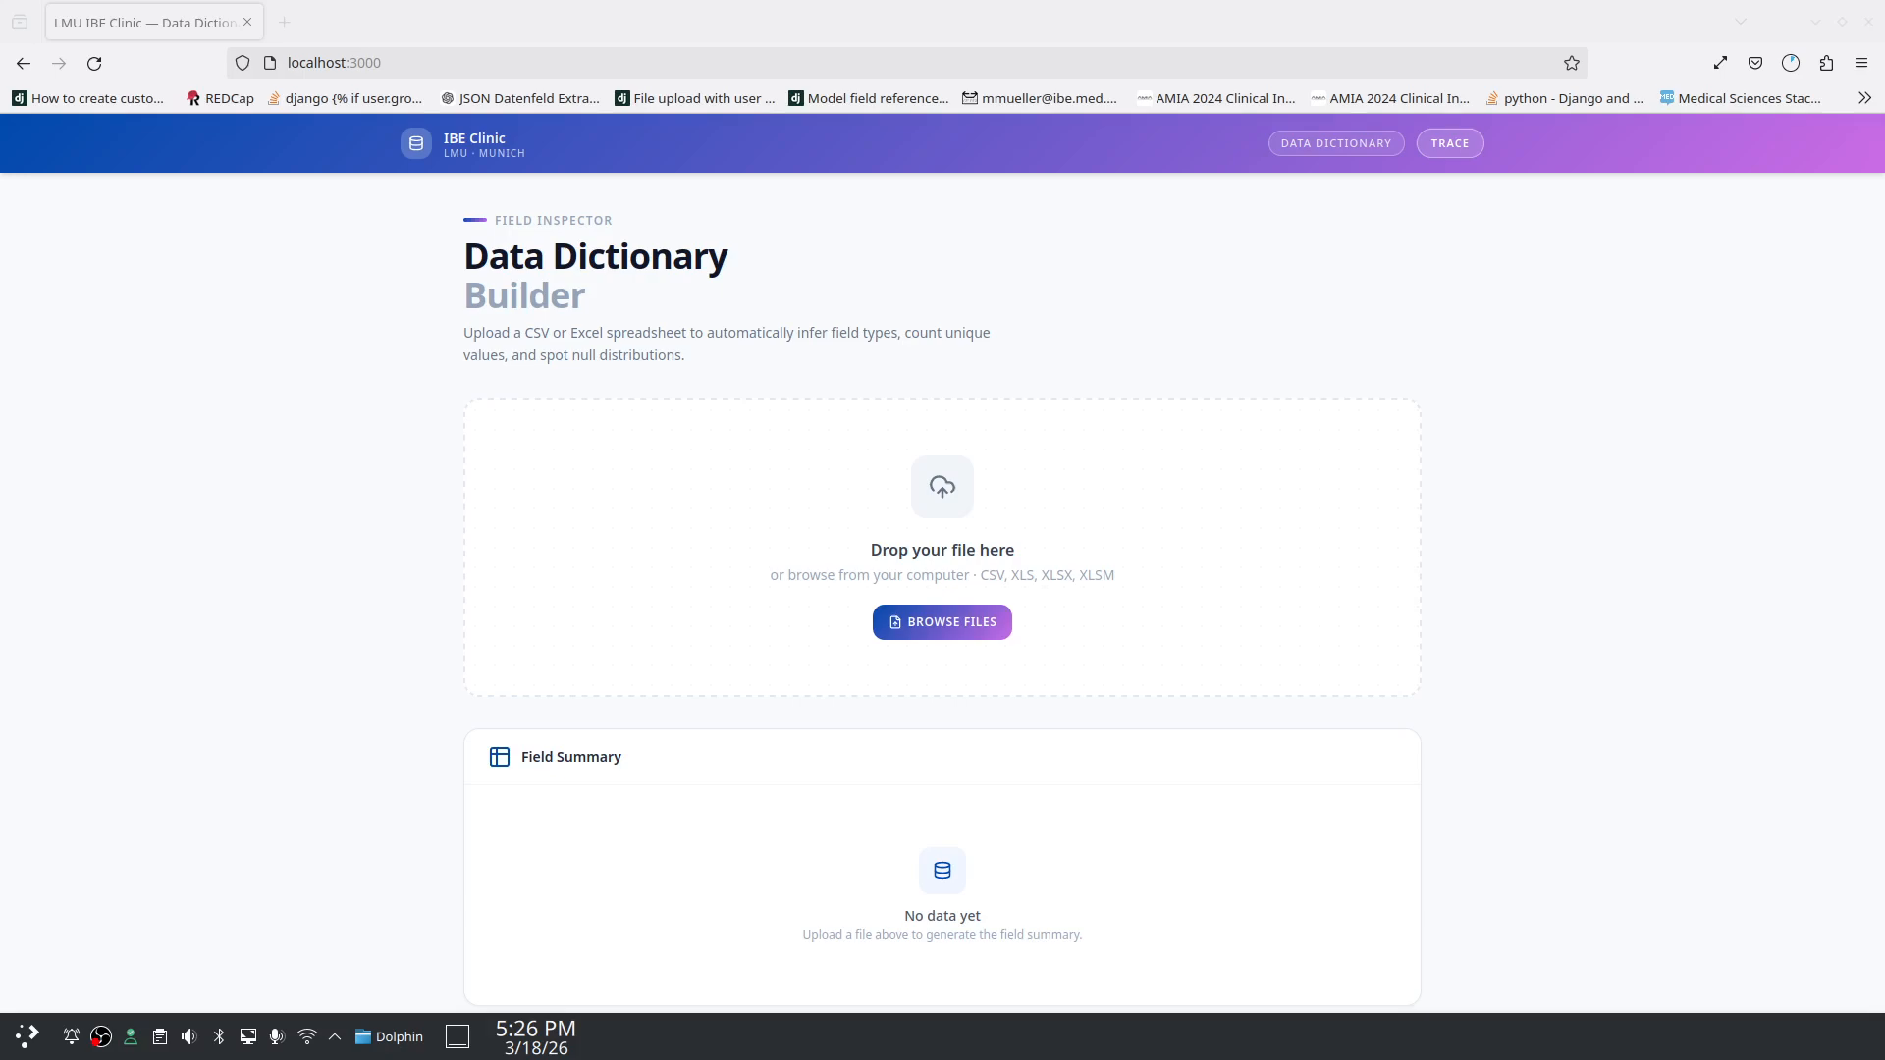
left_click_drag(1521, 0, 628, 345)
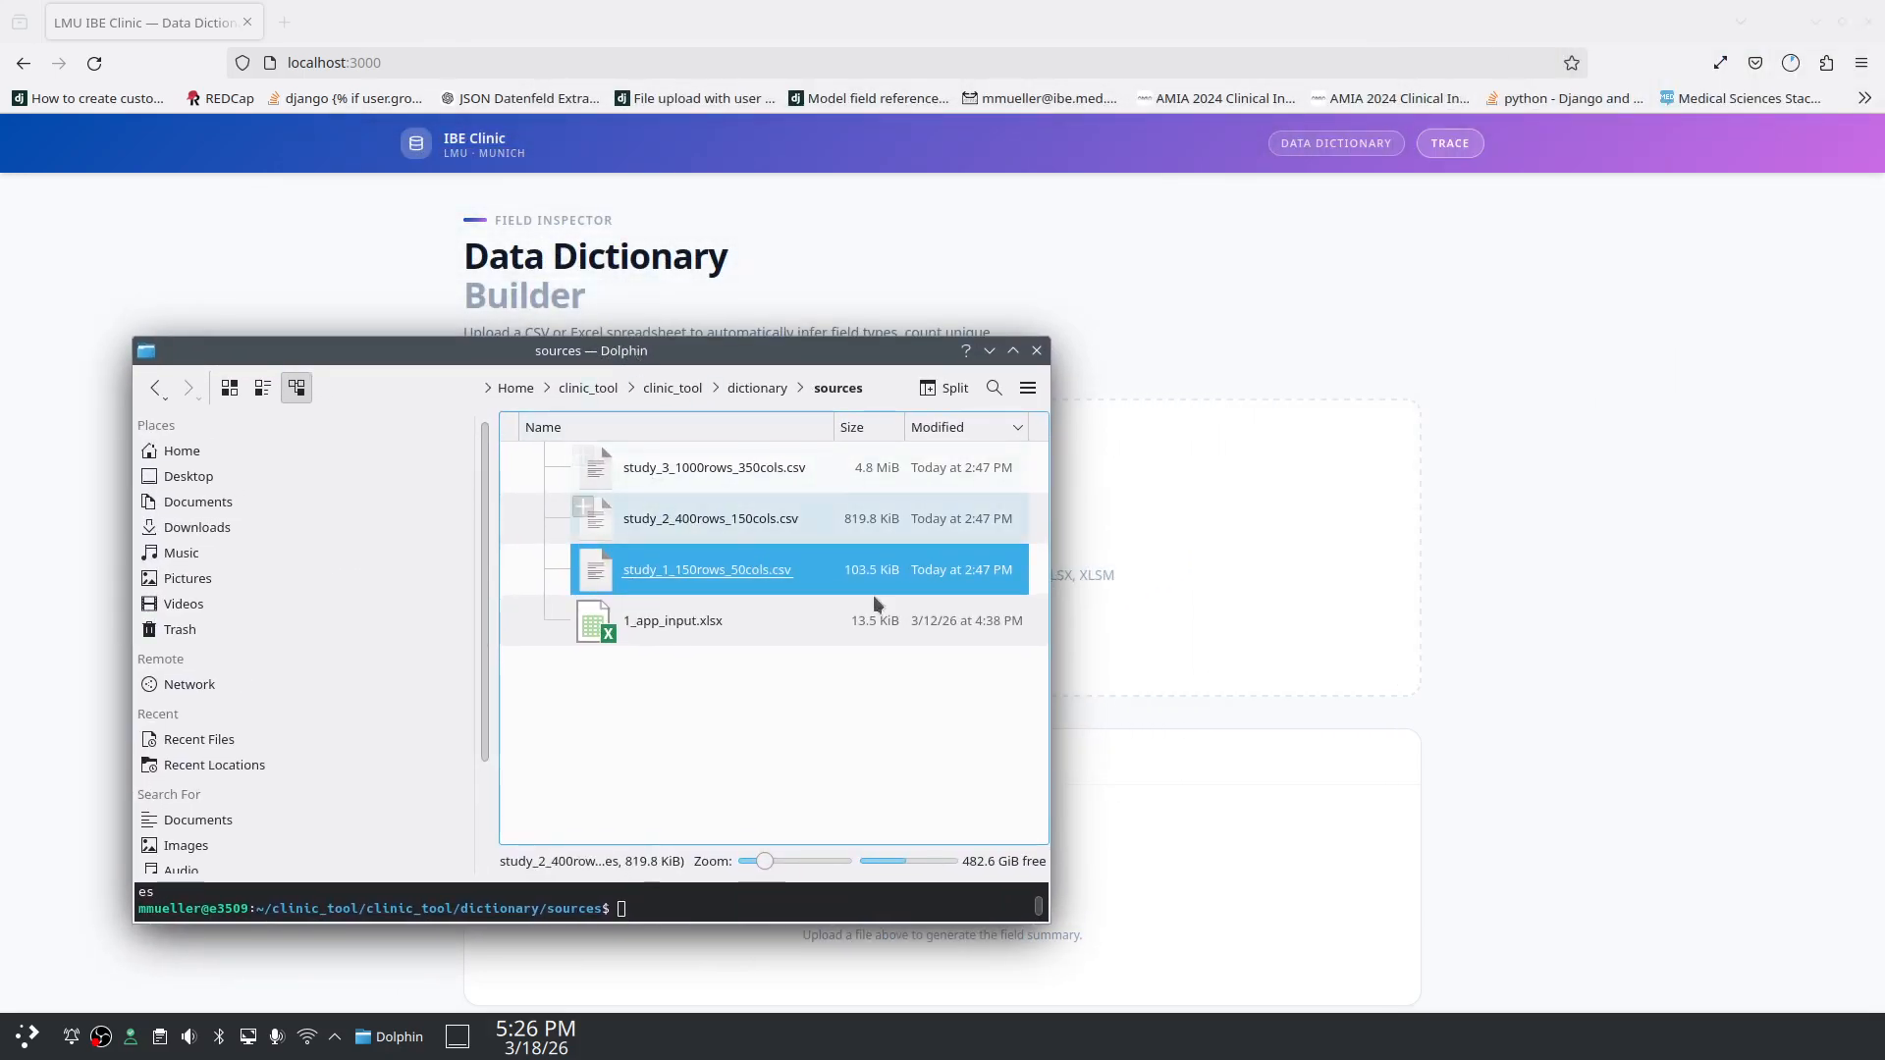
right_click(738, 568)
Step: Open study_1_150rows_50cols.csv in PlanMaker as UTF-8 comma-separated text and widen column A
left_click(804, 586)
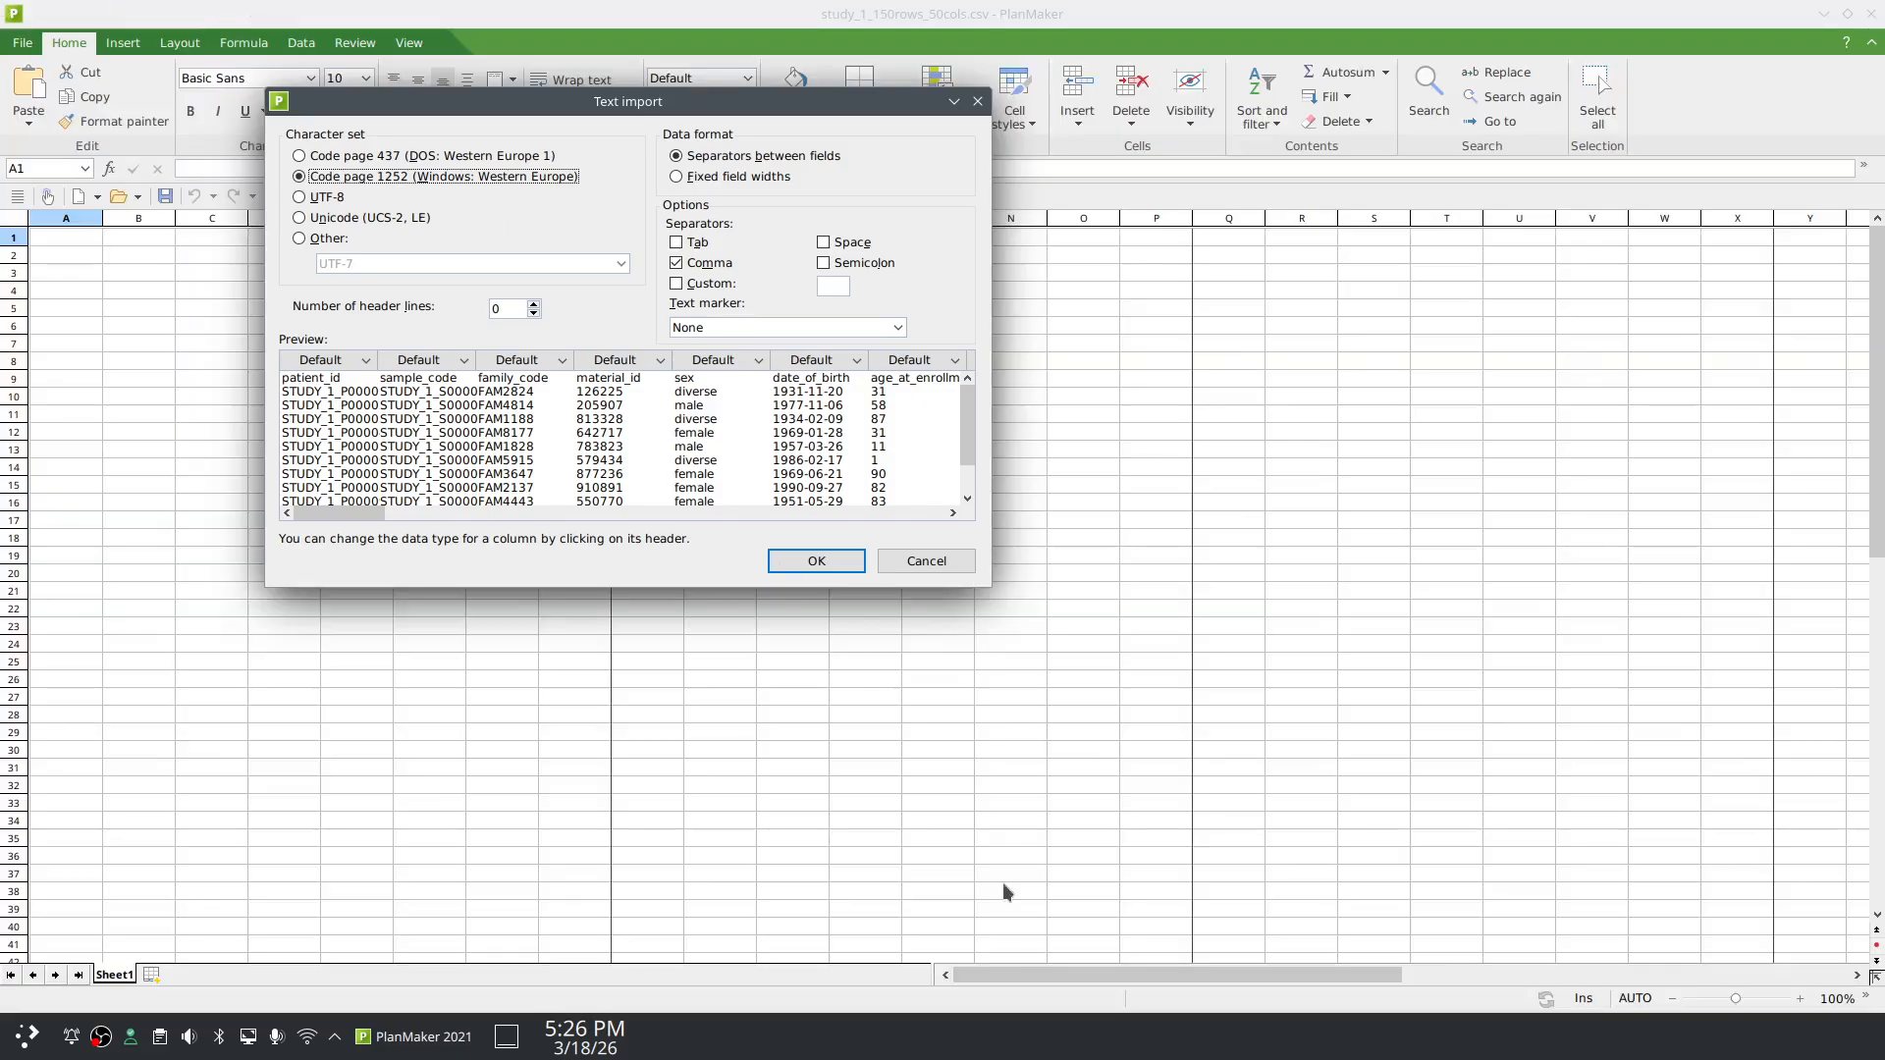
left_click(299, 196)
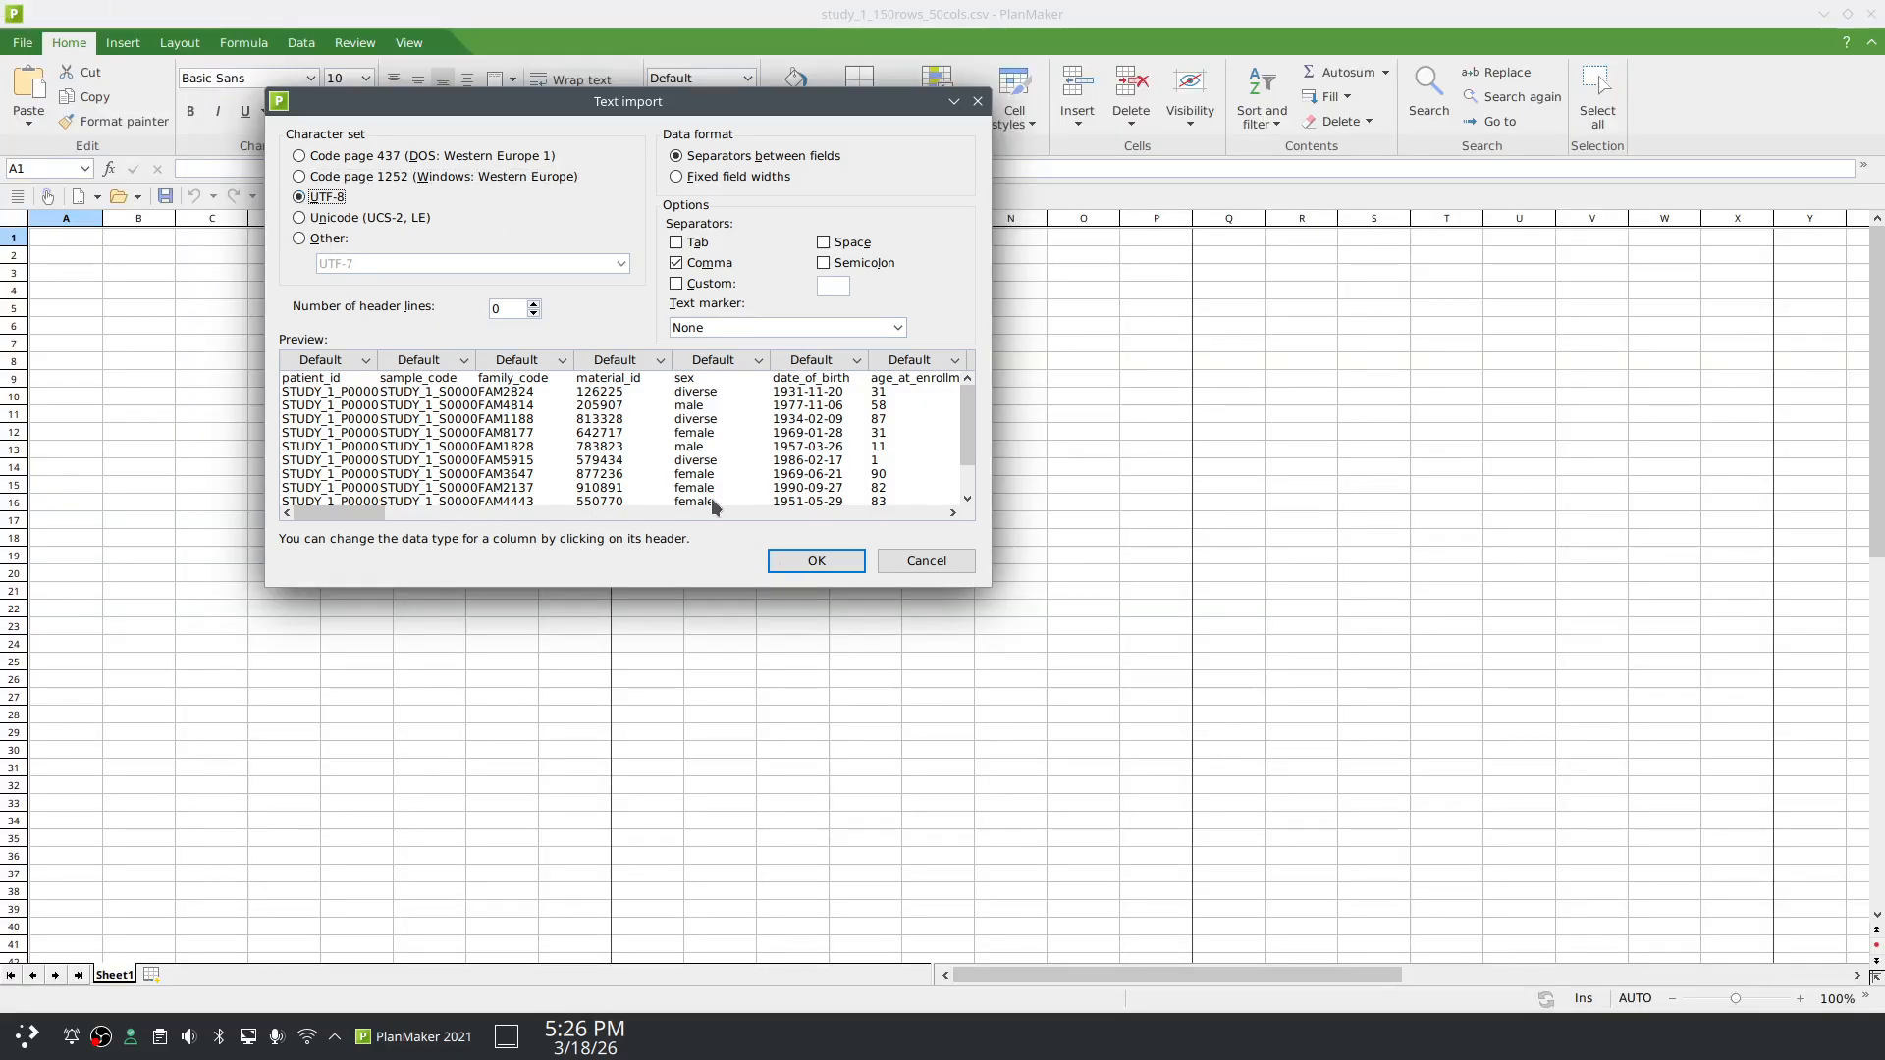
left_click(814, 566)
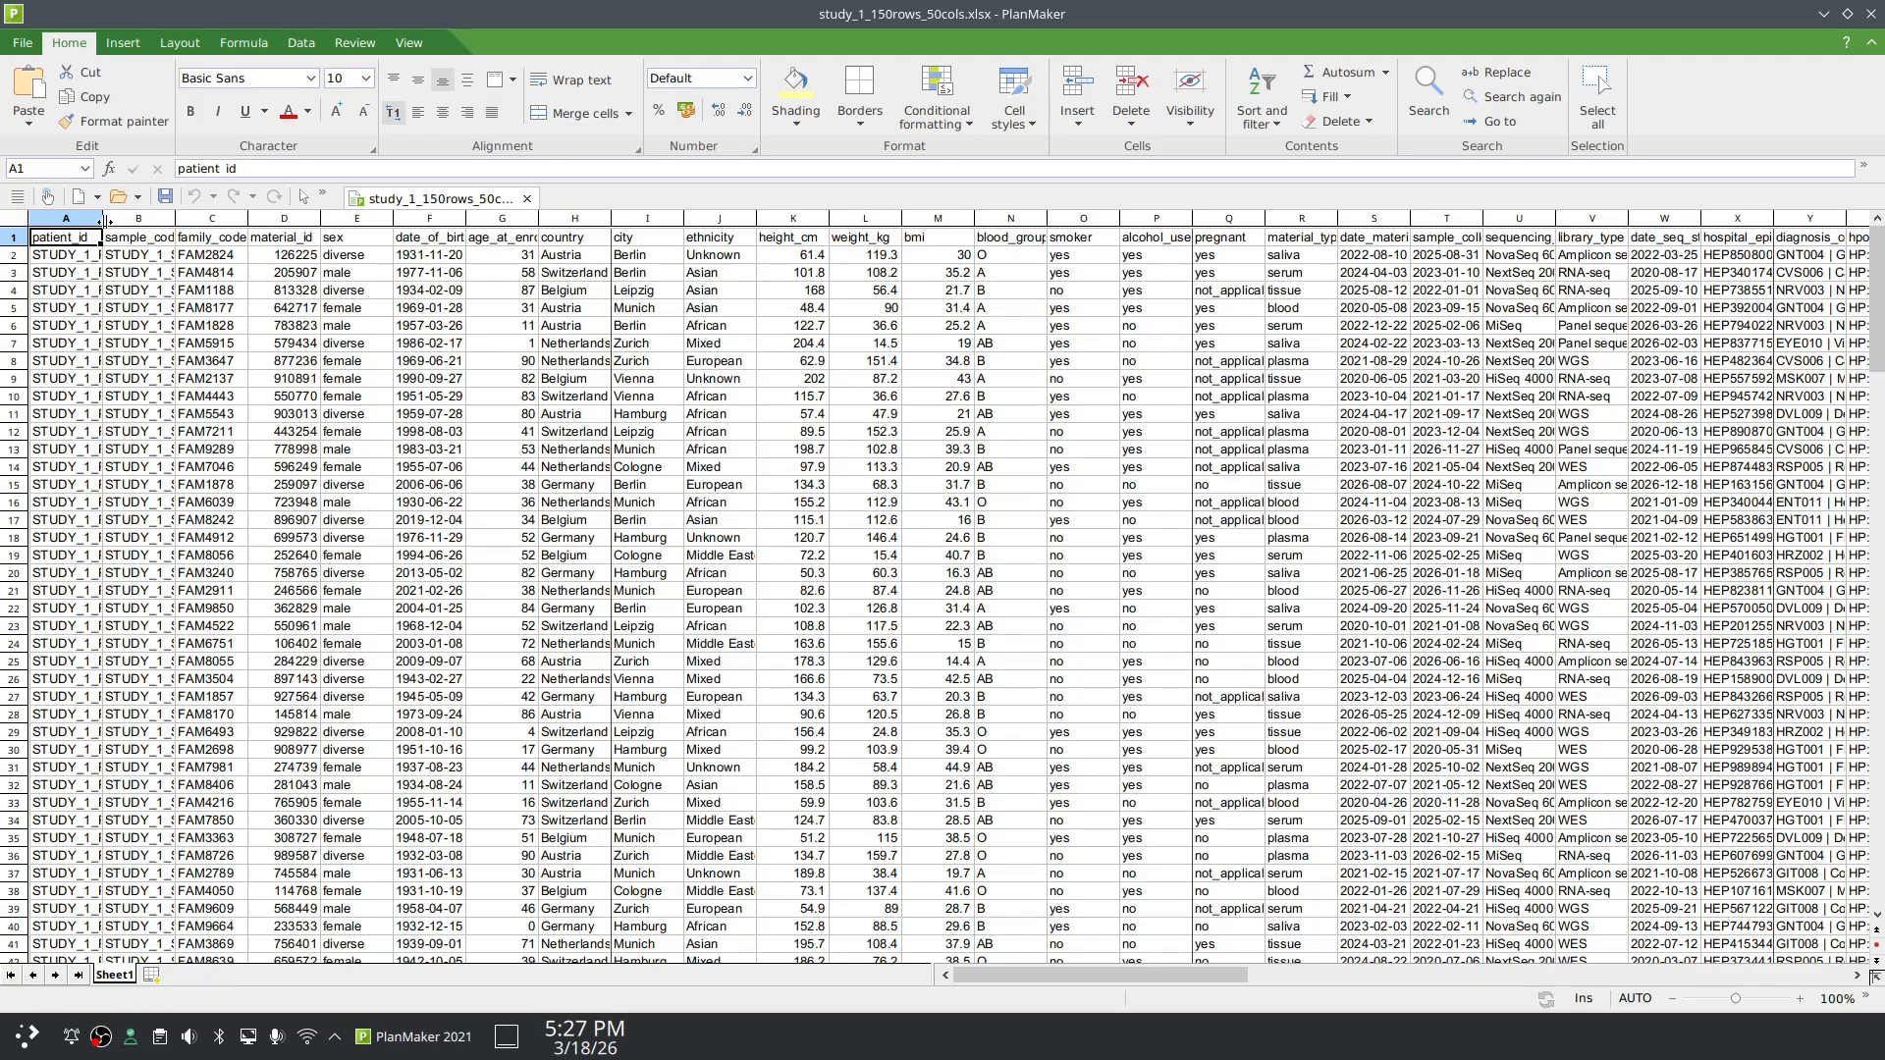
left_click_drag(102, 223, 575, 218)
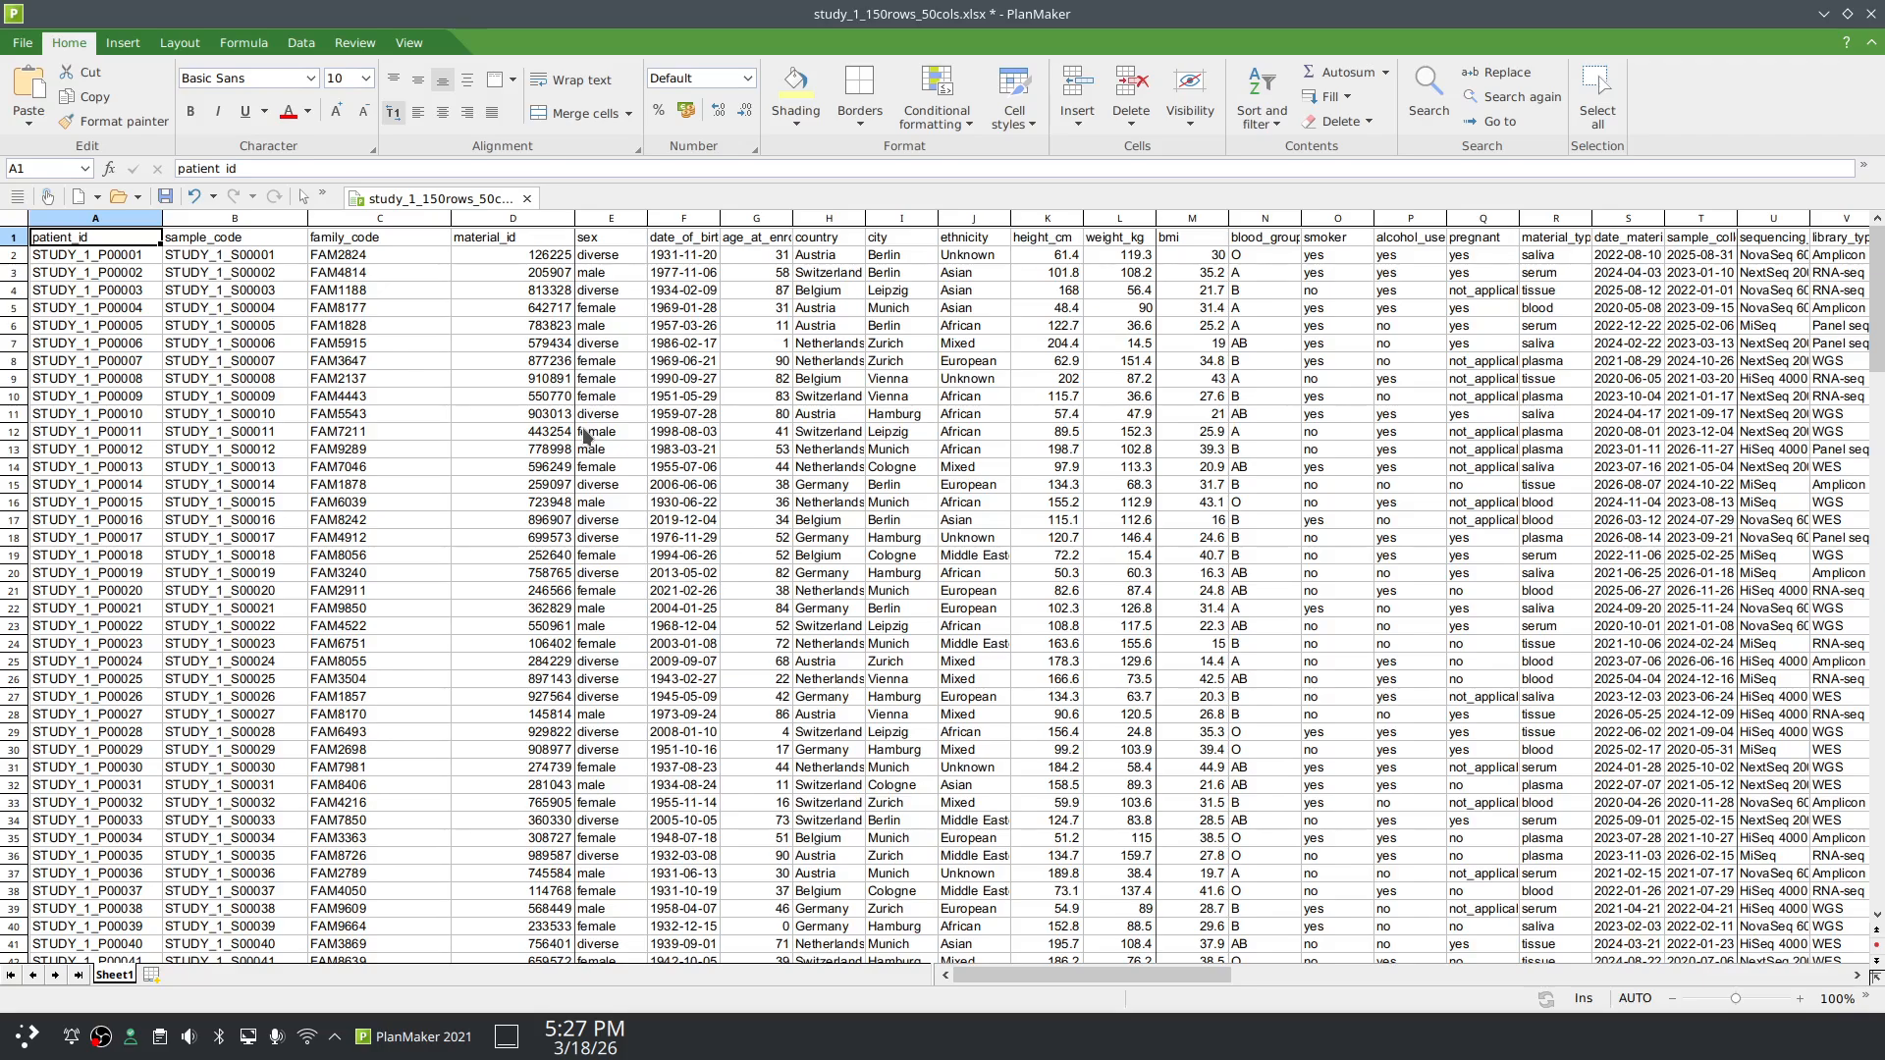
Step: Close PlanMaker while the widened study_1 sheet is still unsaved
left_click(1870, 14)
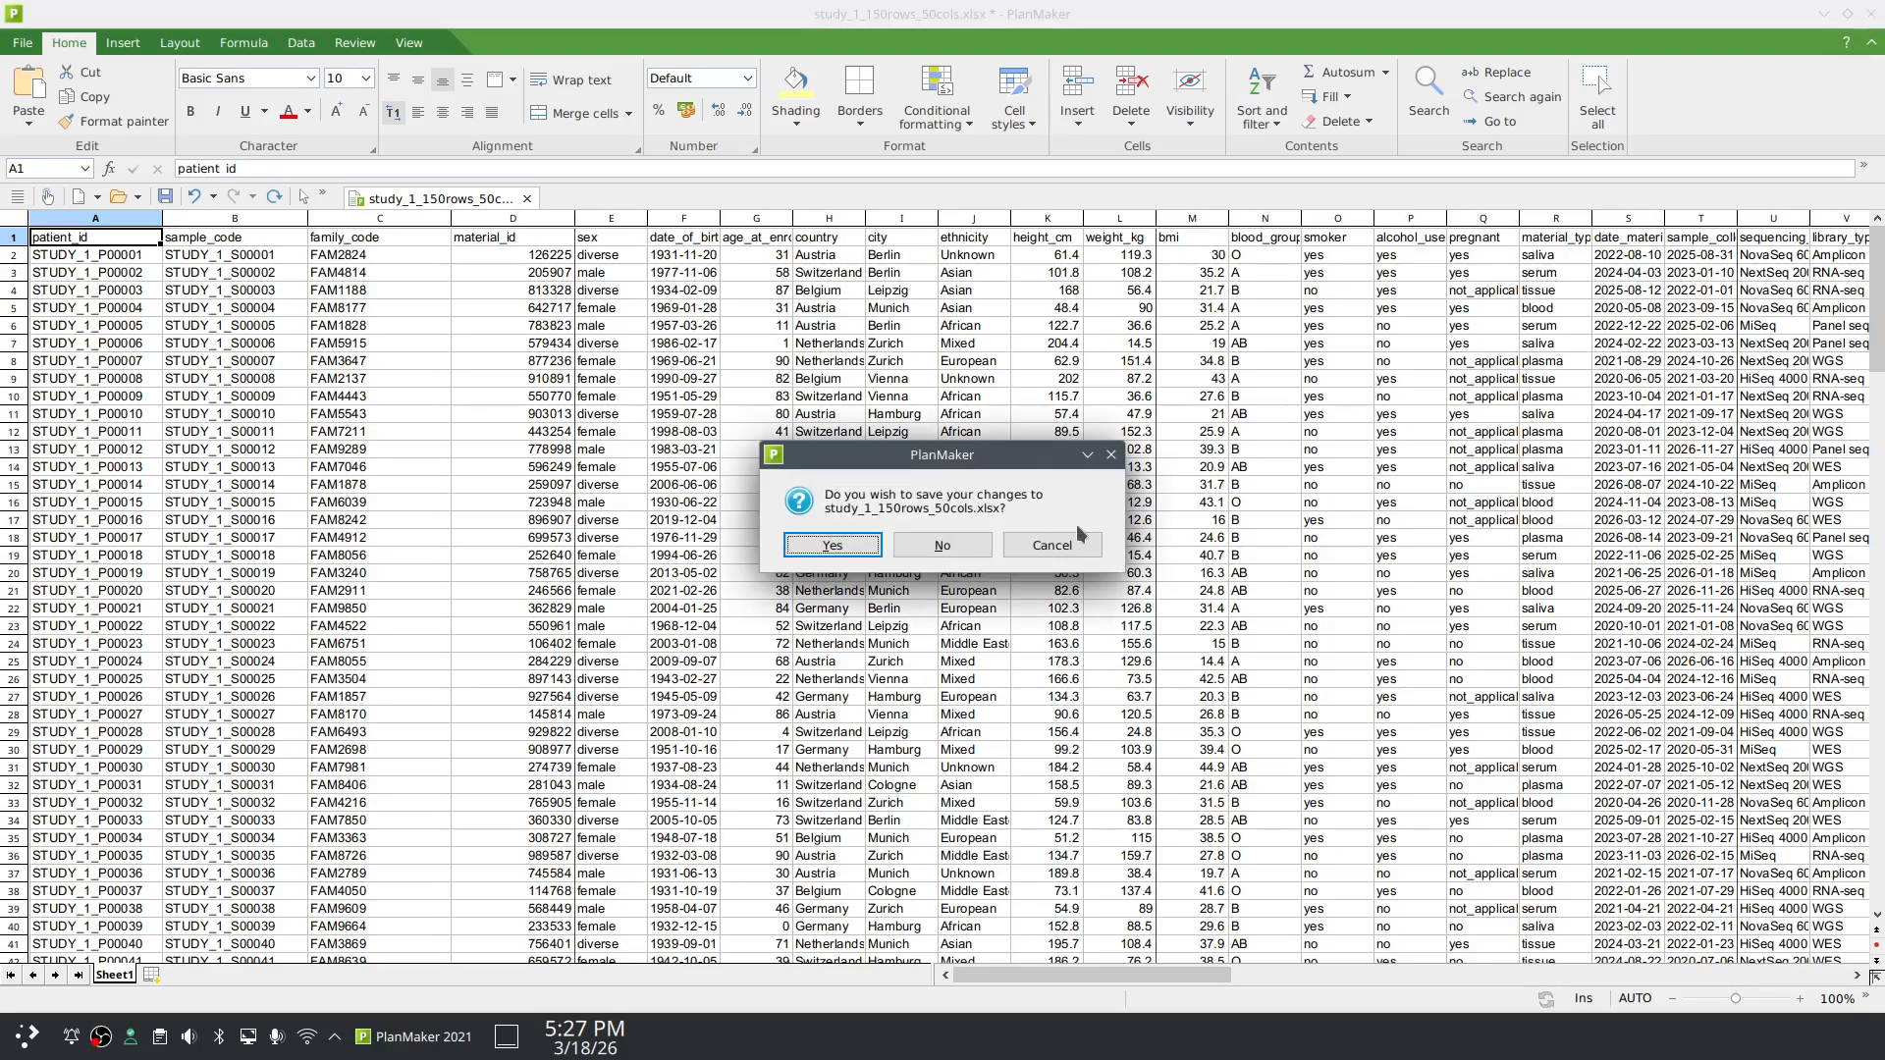
Step: Discard the sheet changes and drop study_1_150rows_50cols.csv from Dolphin into the Builder's upload zone
left_click(942, 545)
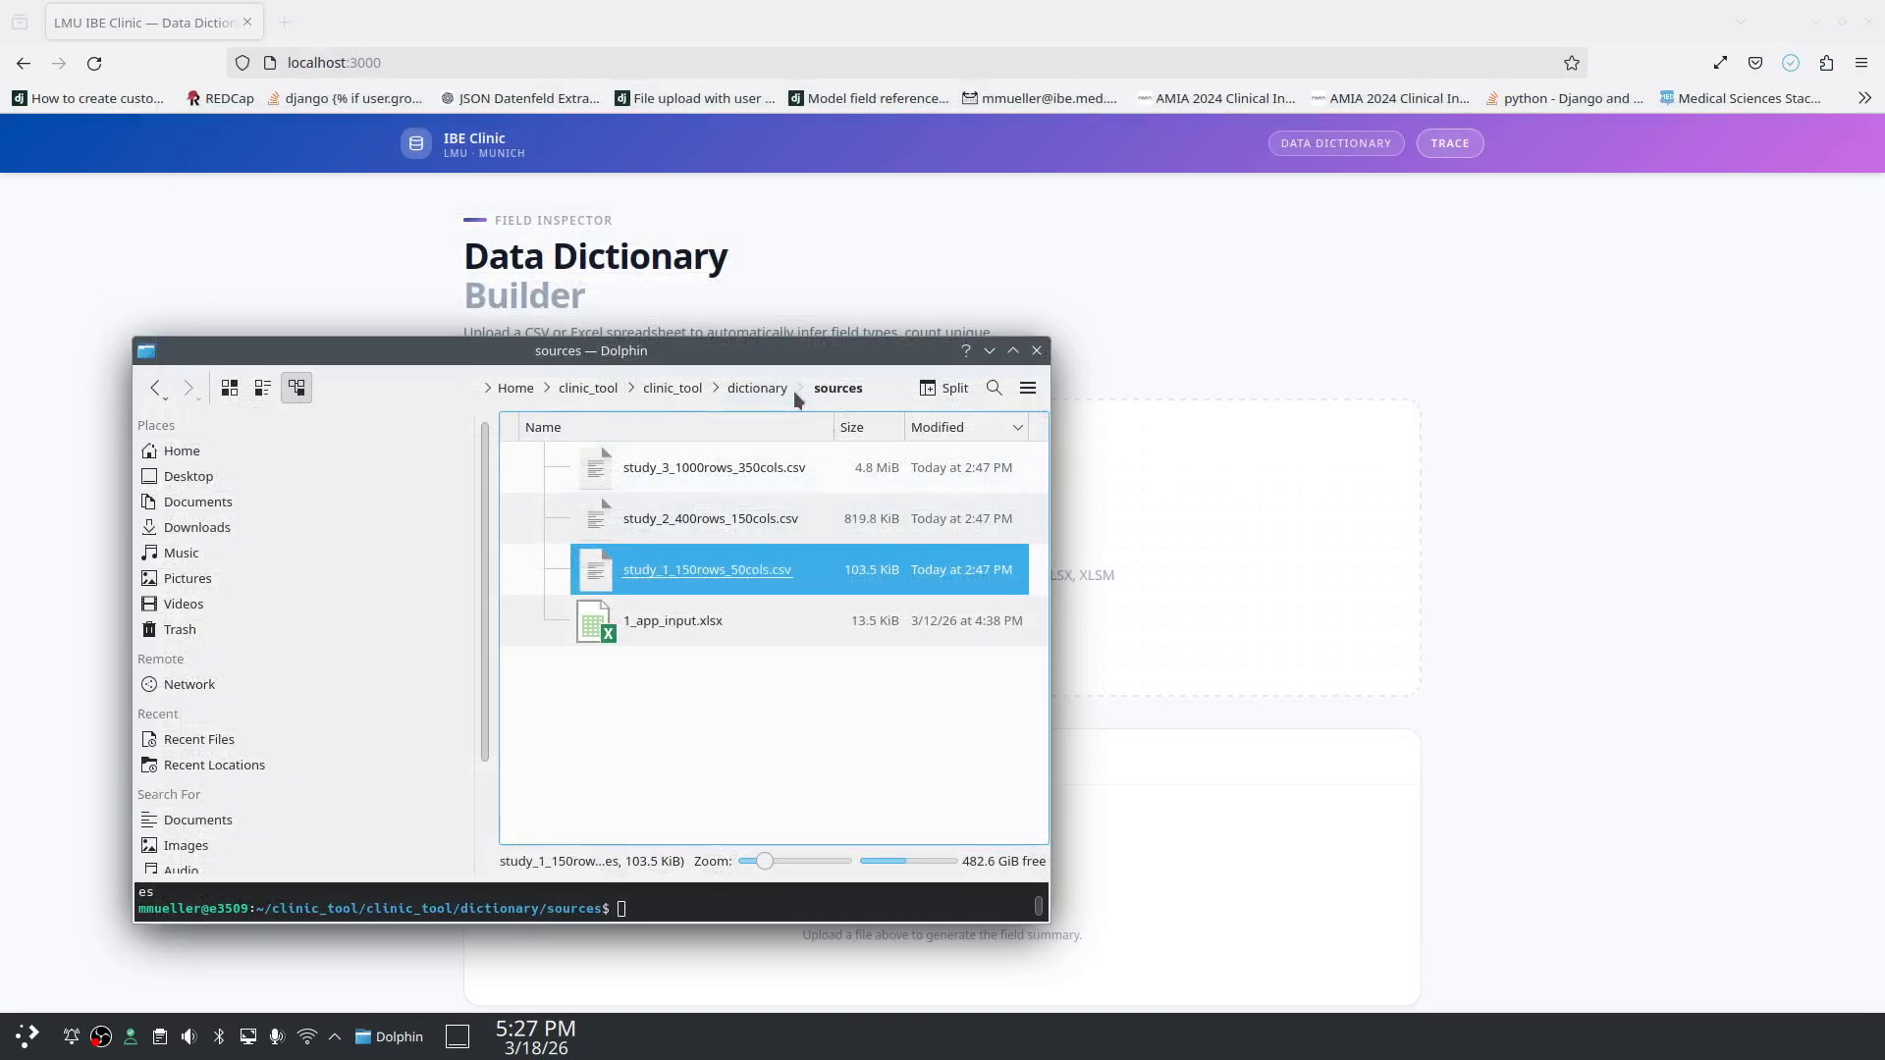
left_click_drag(807, 350, 1746, 310)
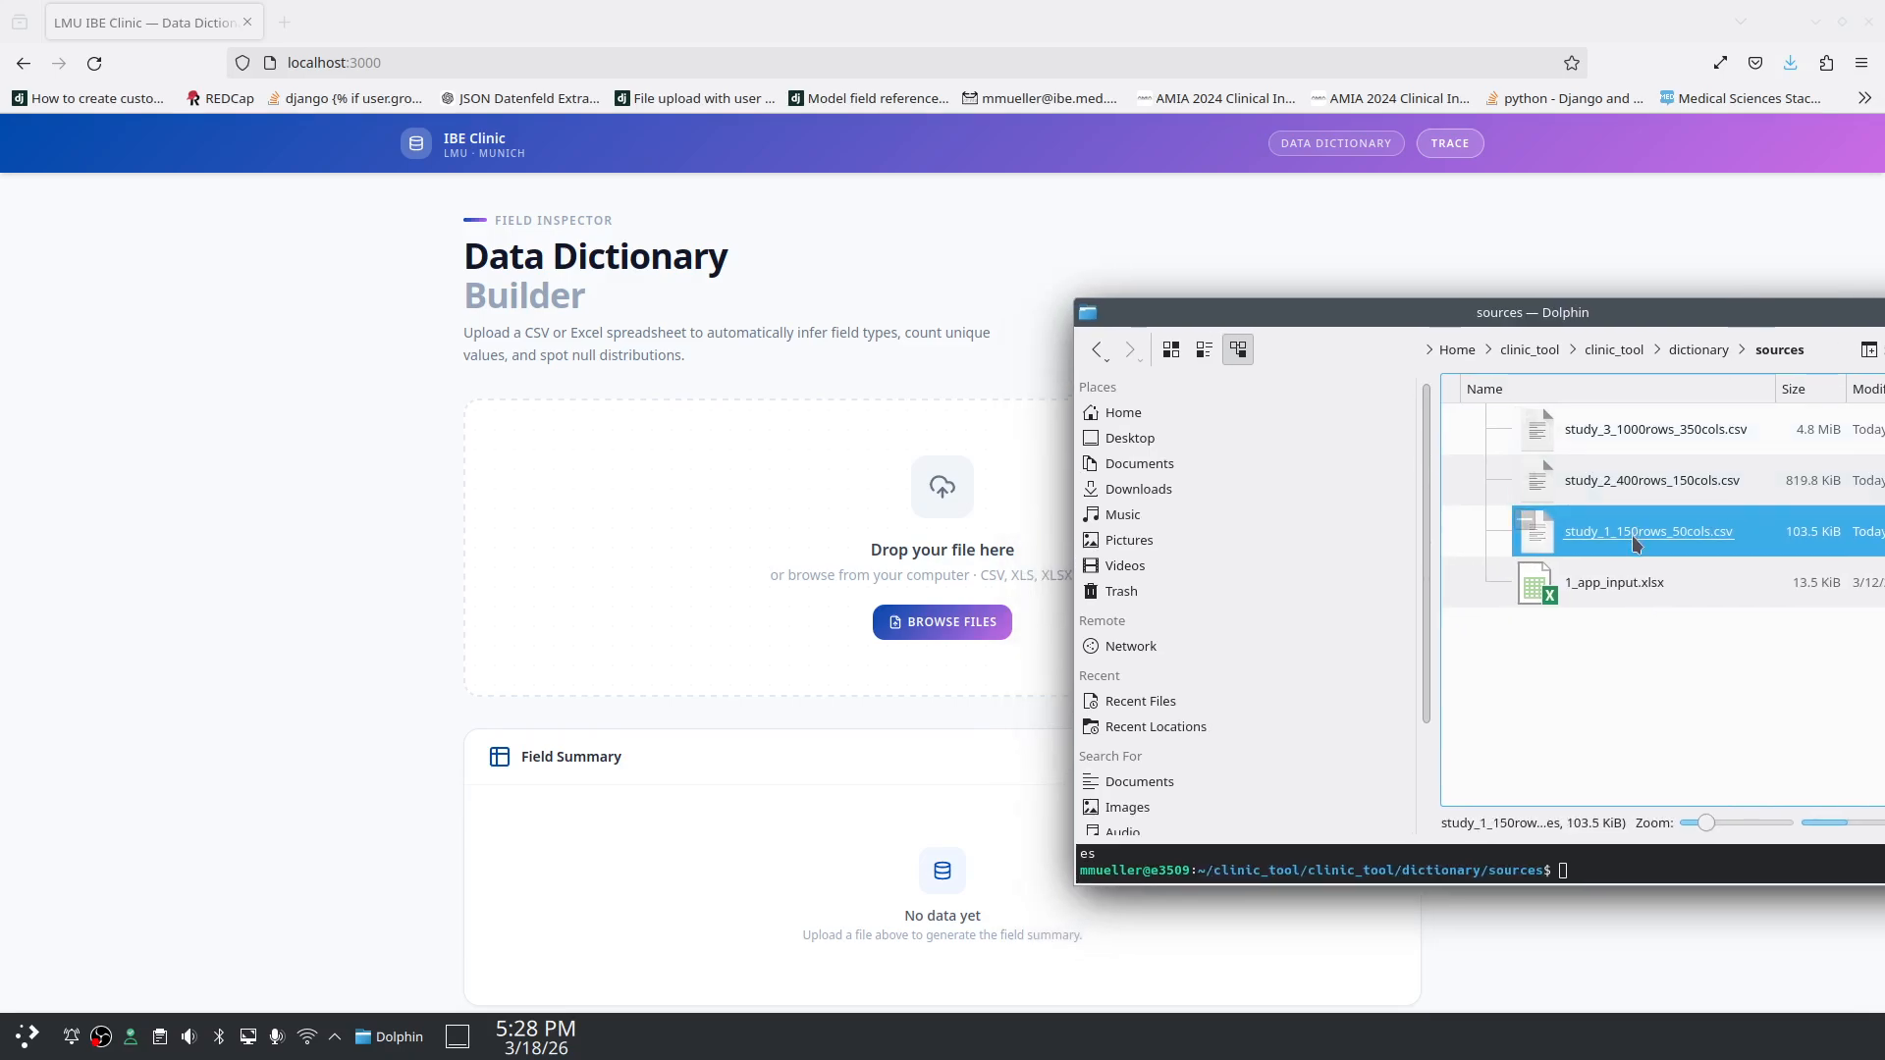
left_click_drag(1632, 534, 896, 531)
left_click_drag(1472, 319, 816, 236)
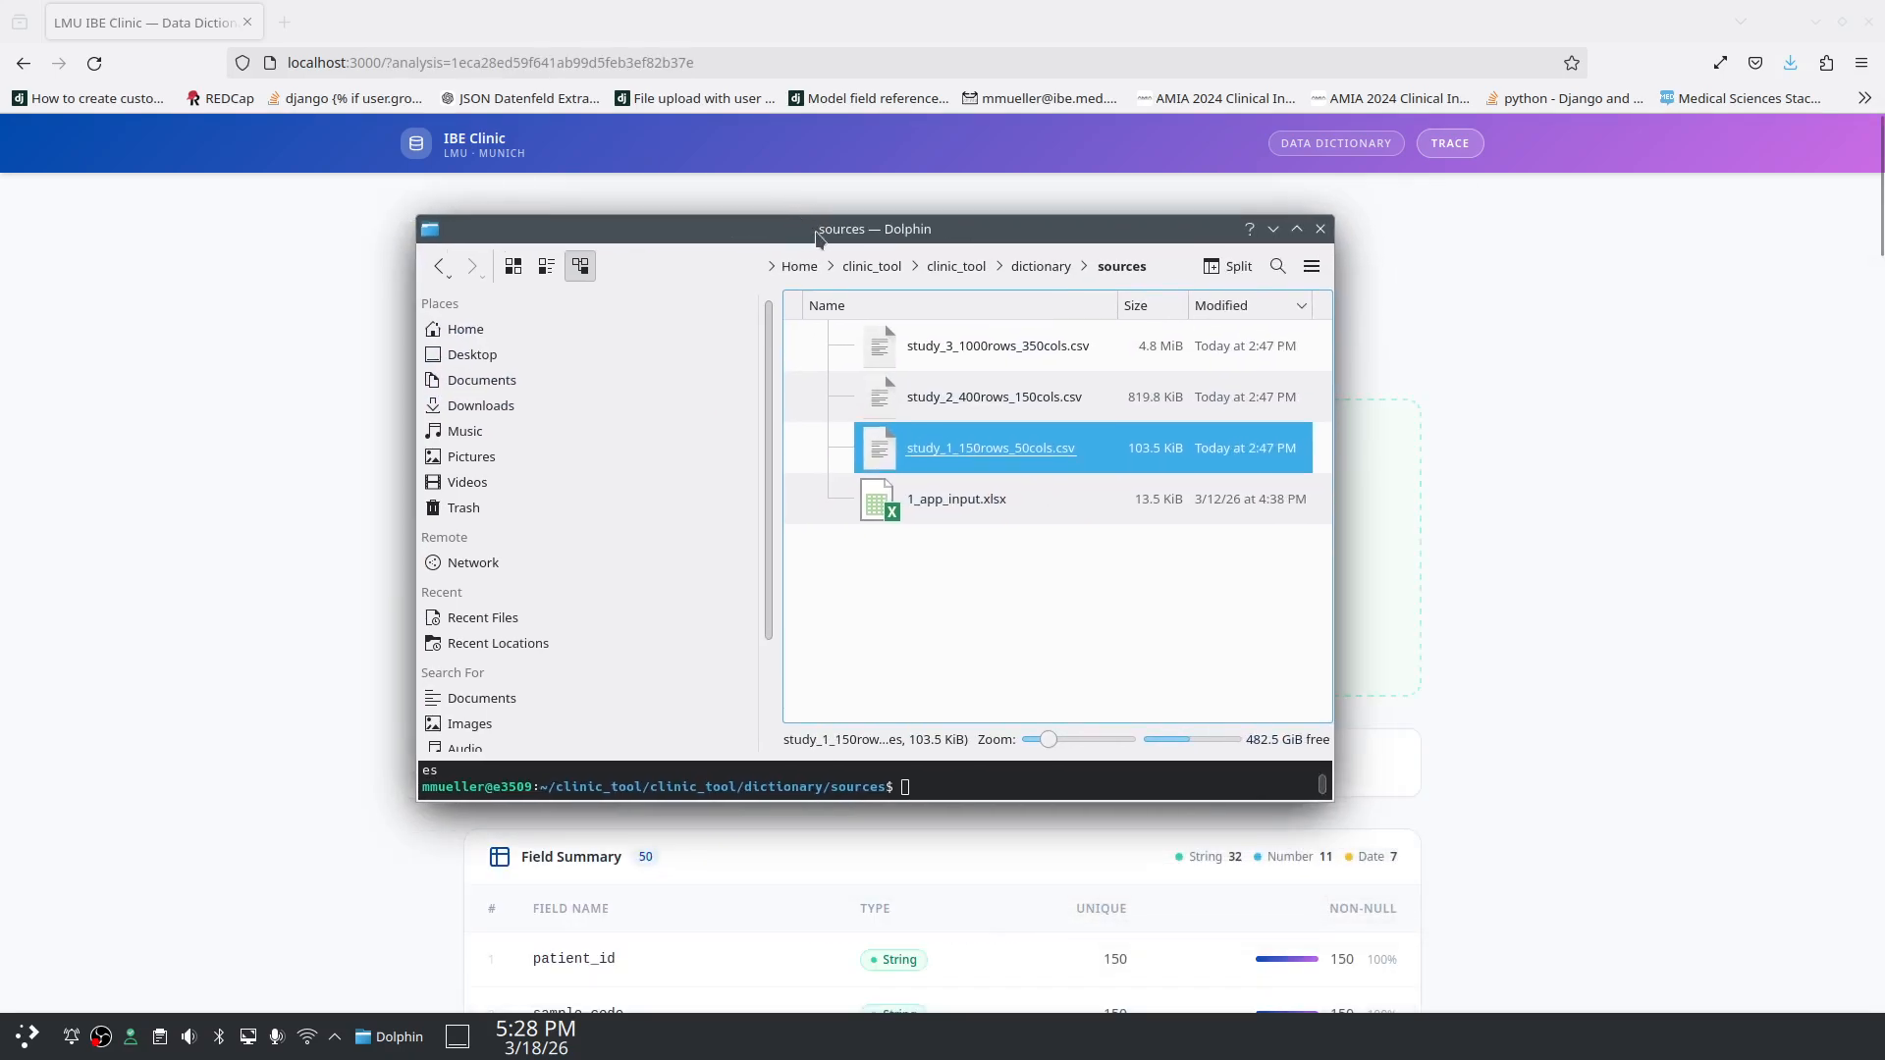
left_click(1274, 229)
Step: Scroll through the Field Summary and move to page 2/2 listing fields 26–50
scroll(1655, 538, "down", 2)
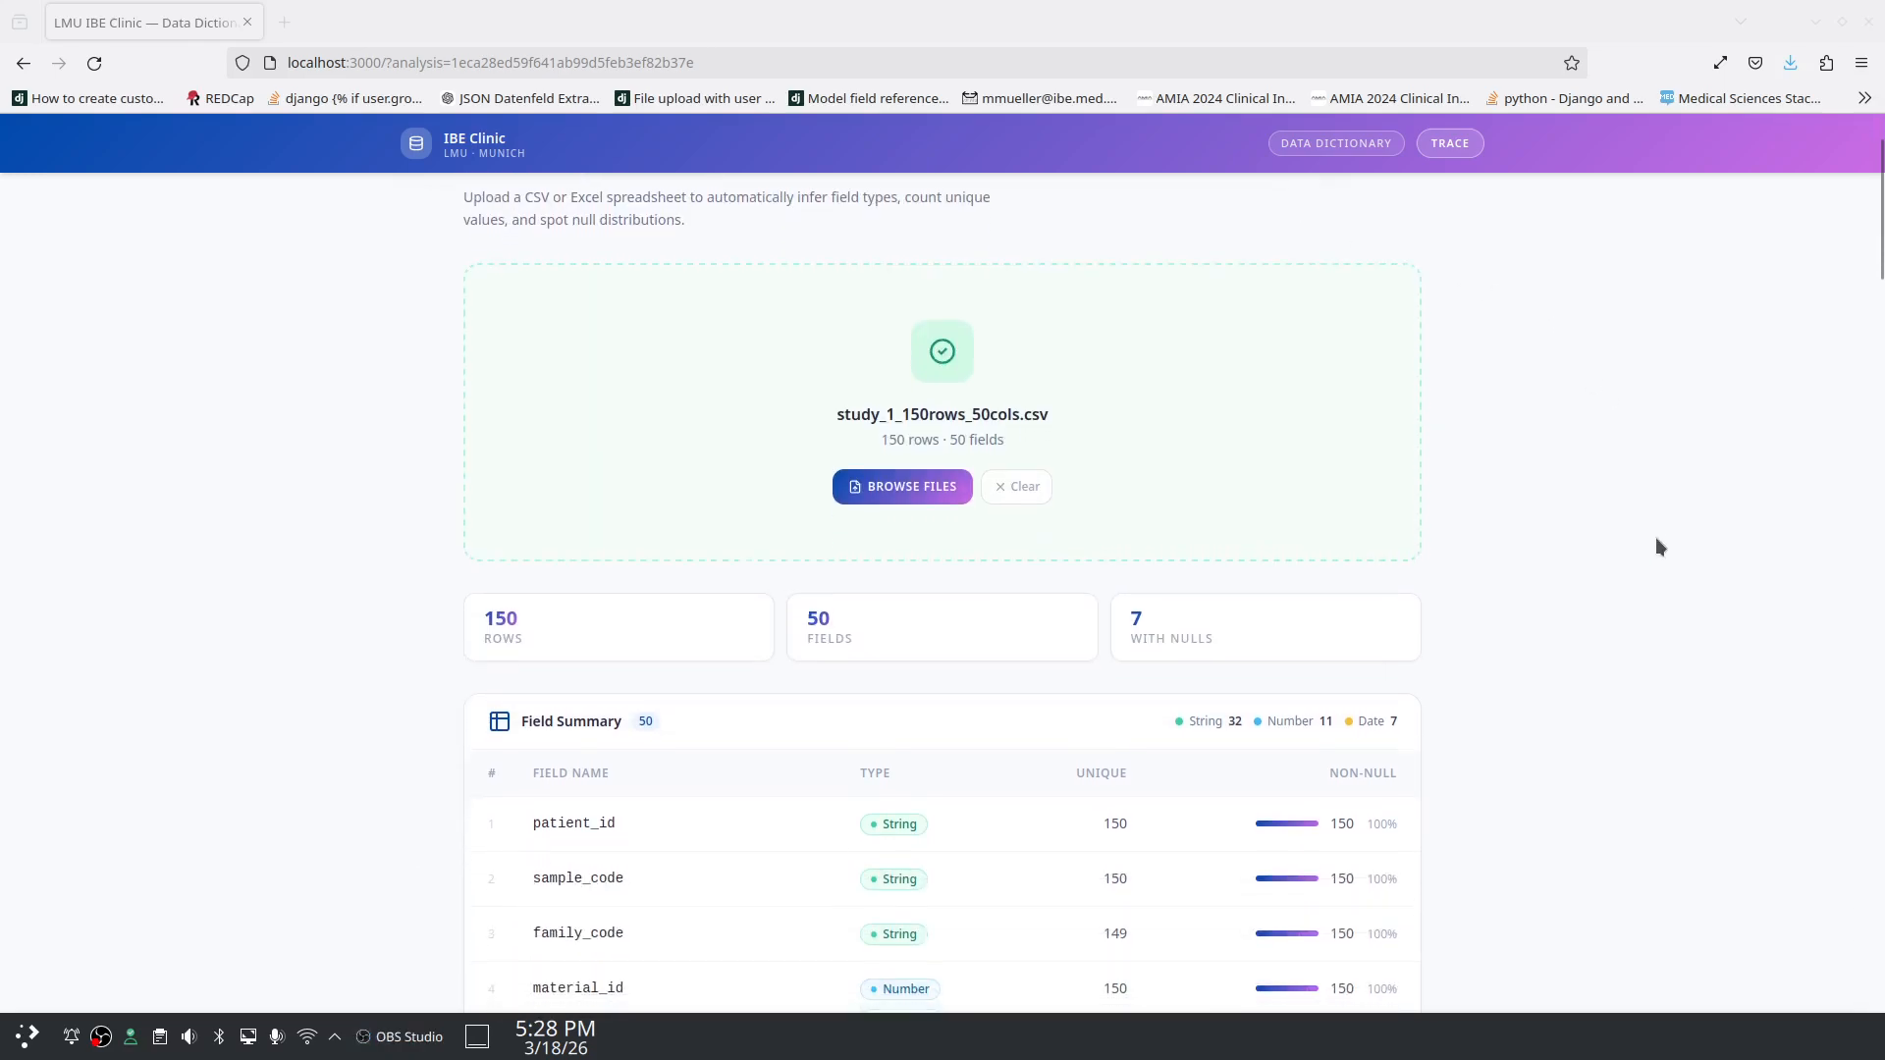
scroll(1655, 538, "down", 4)
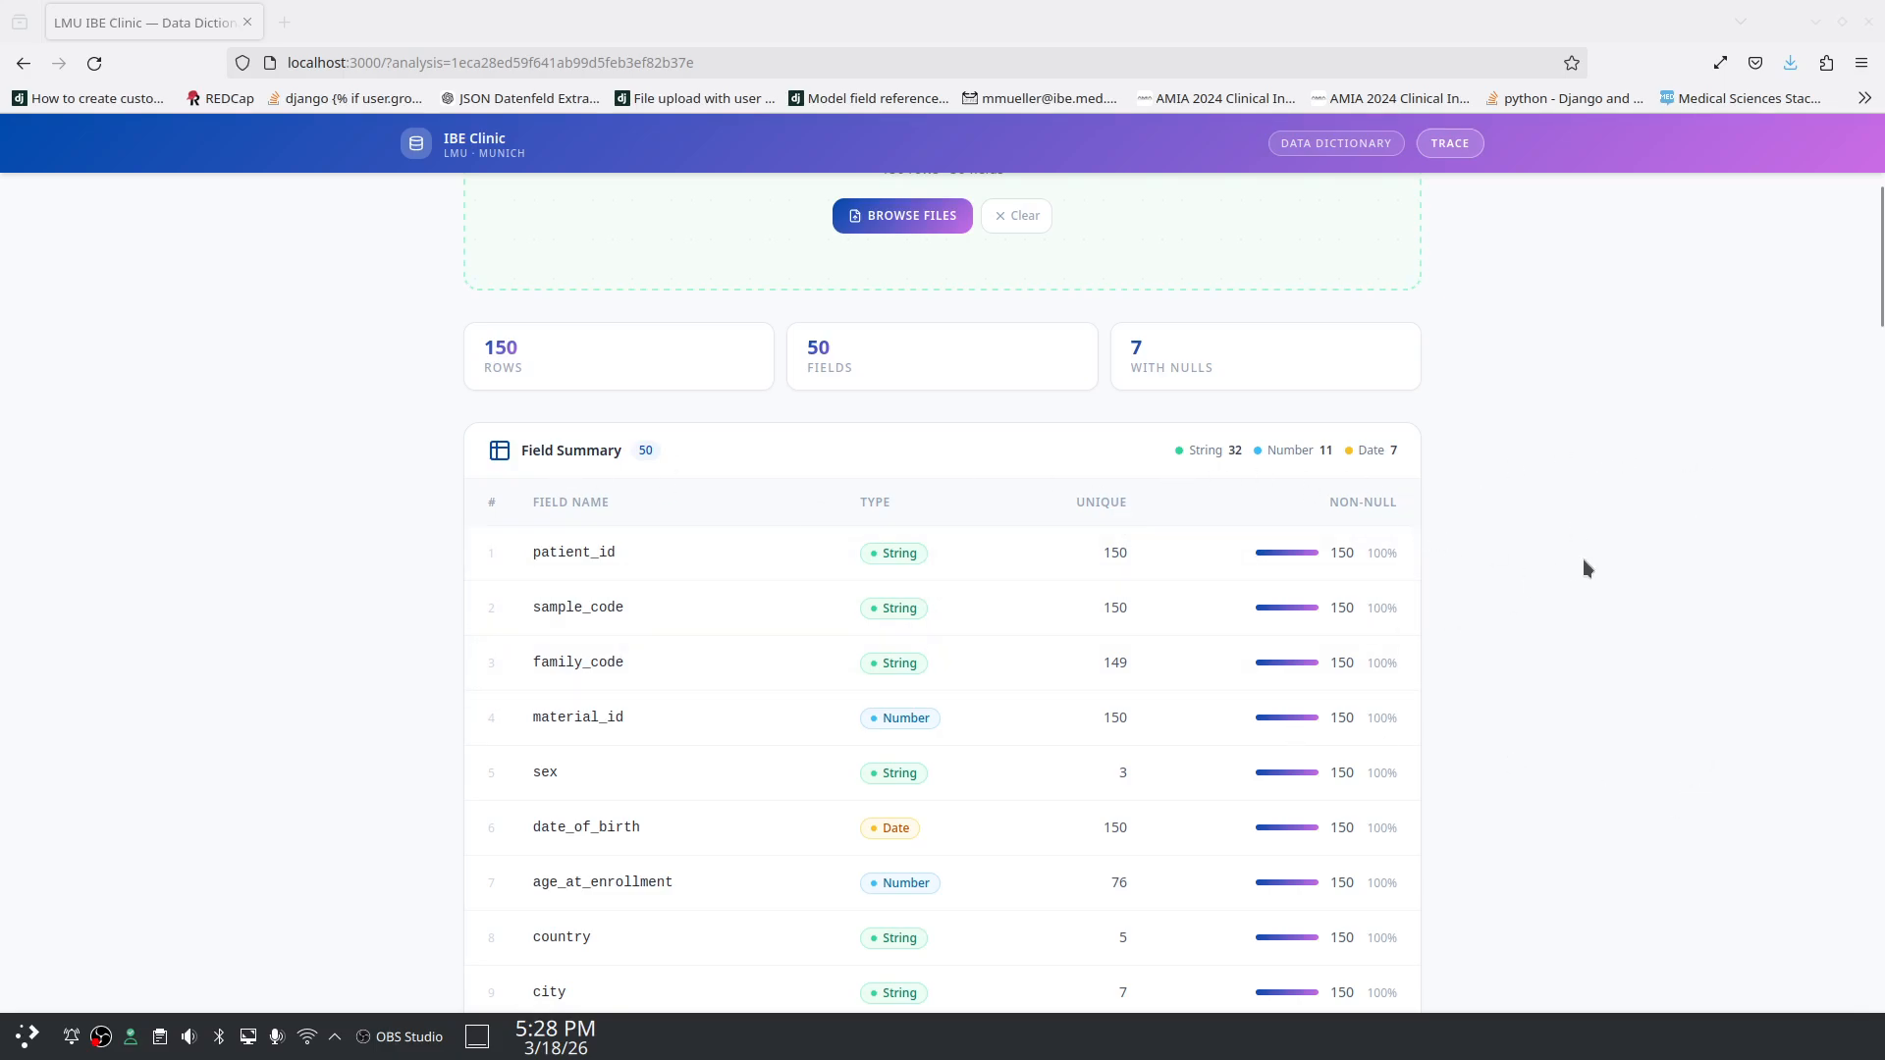
scroll(1570, 519, "down", 5)
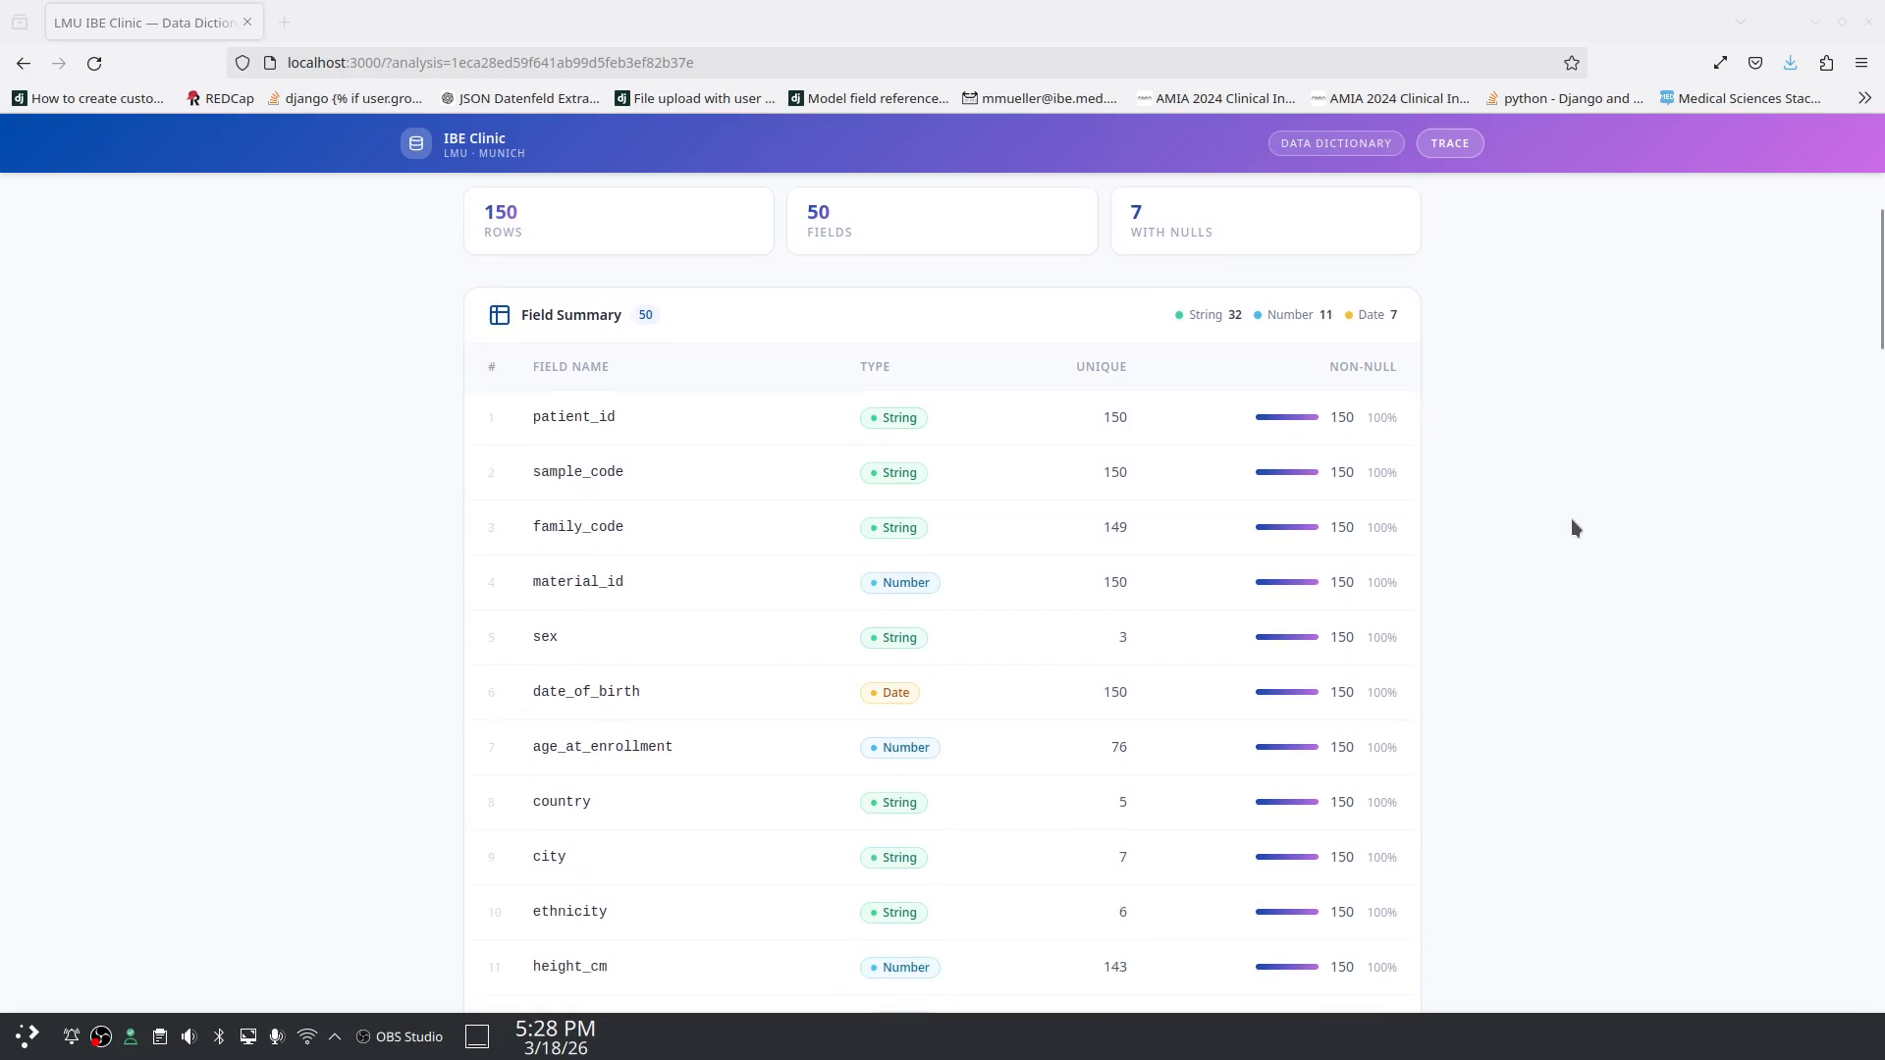
scroll(1570, 519, "down", 6)
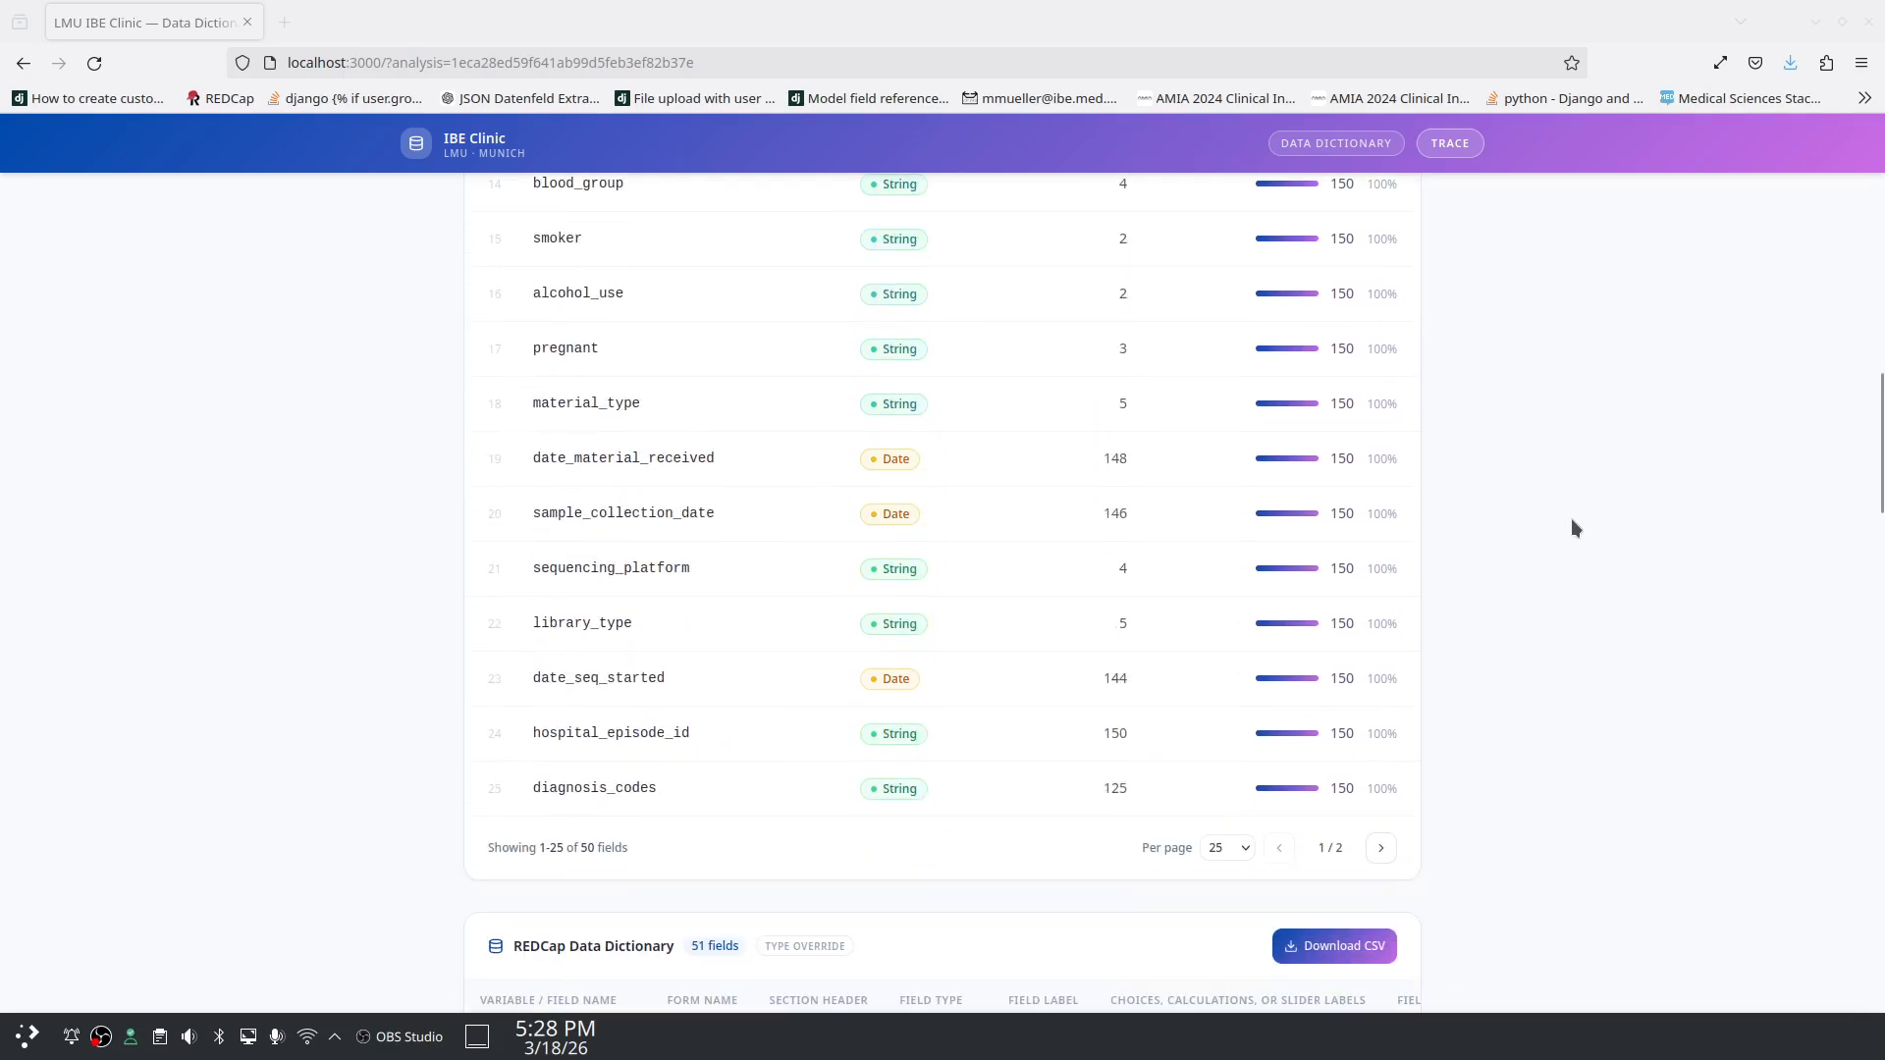
left_click(1381, 713)
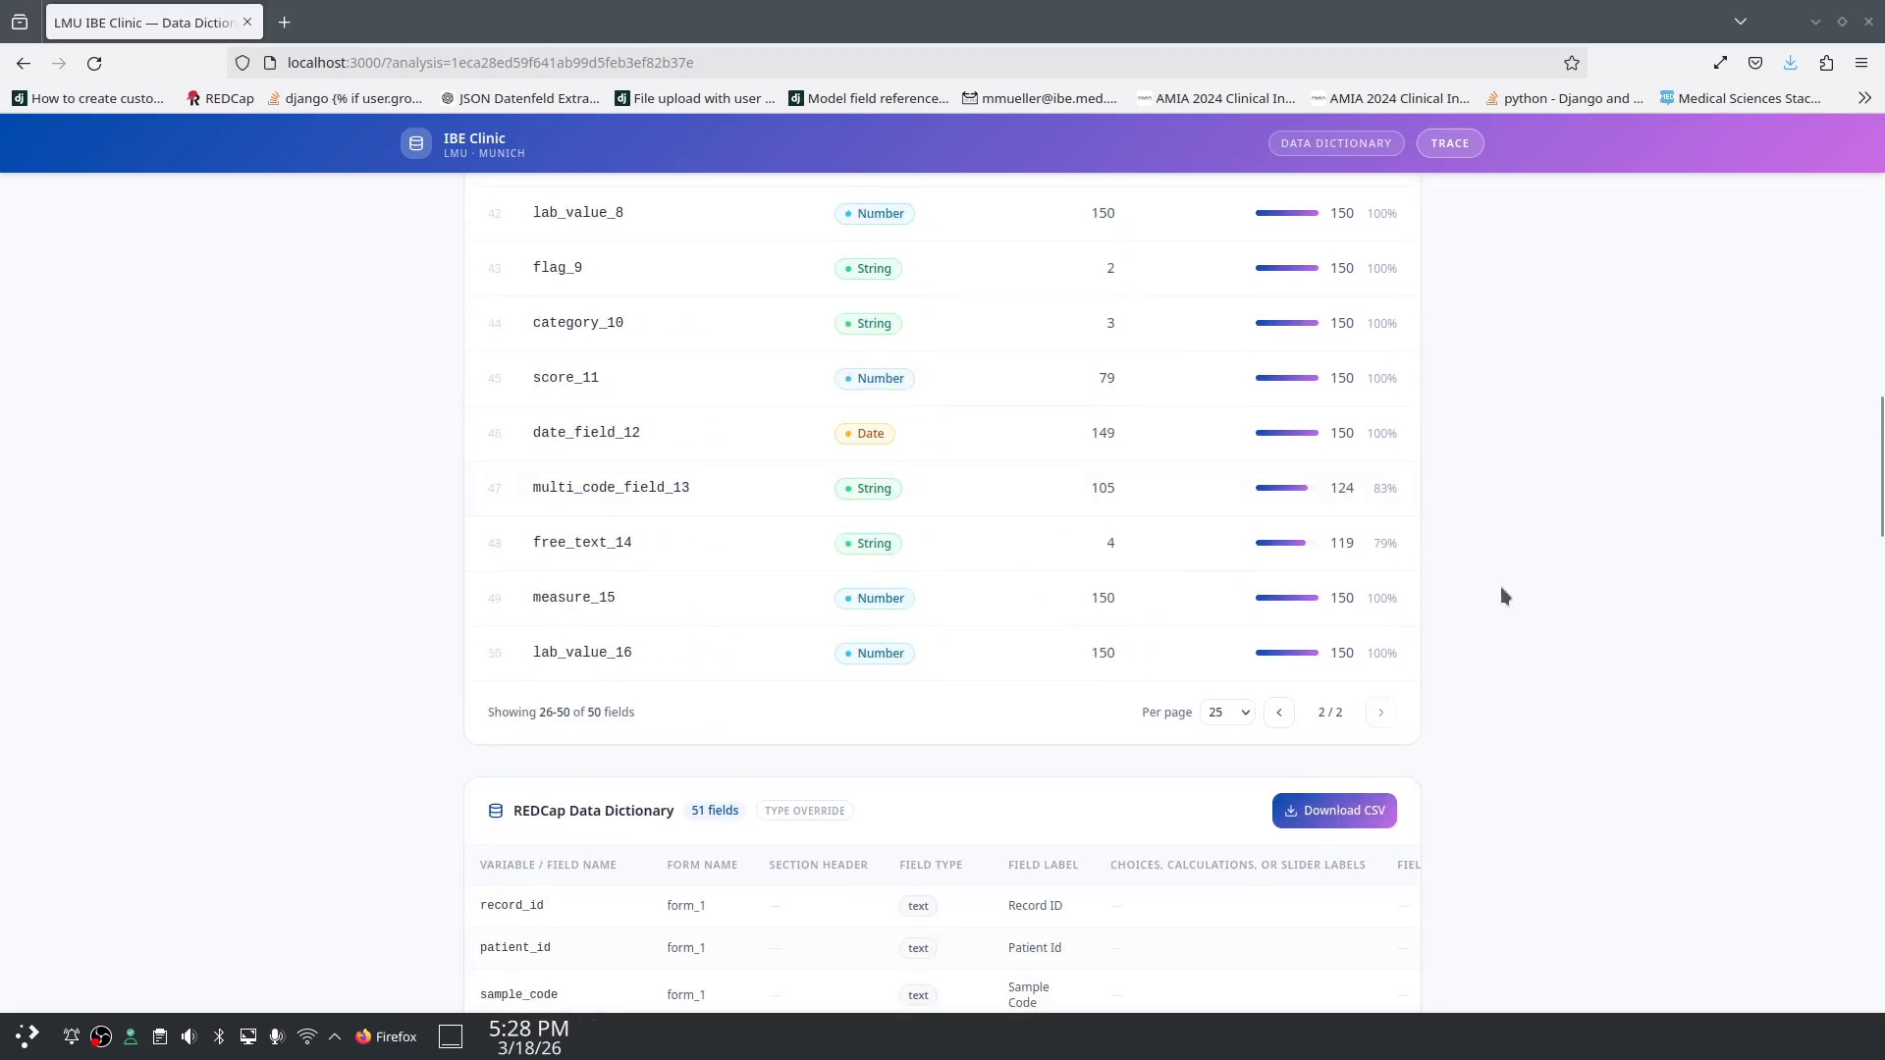
scroll(1501, 589, "down", 3)
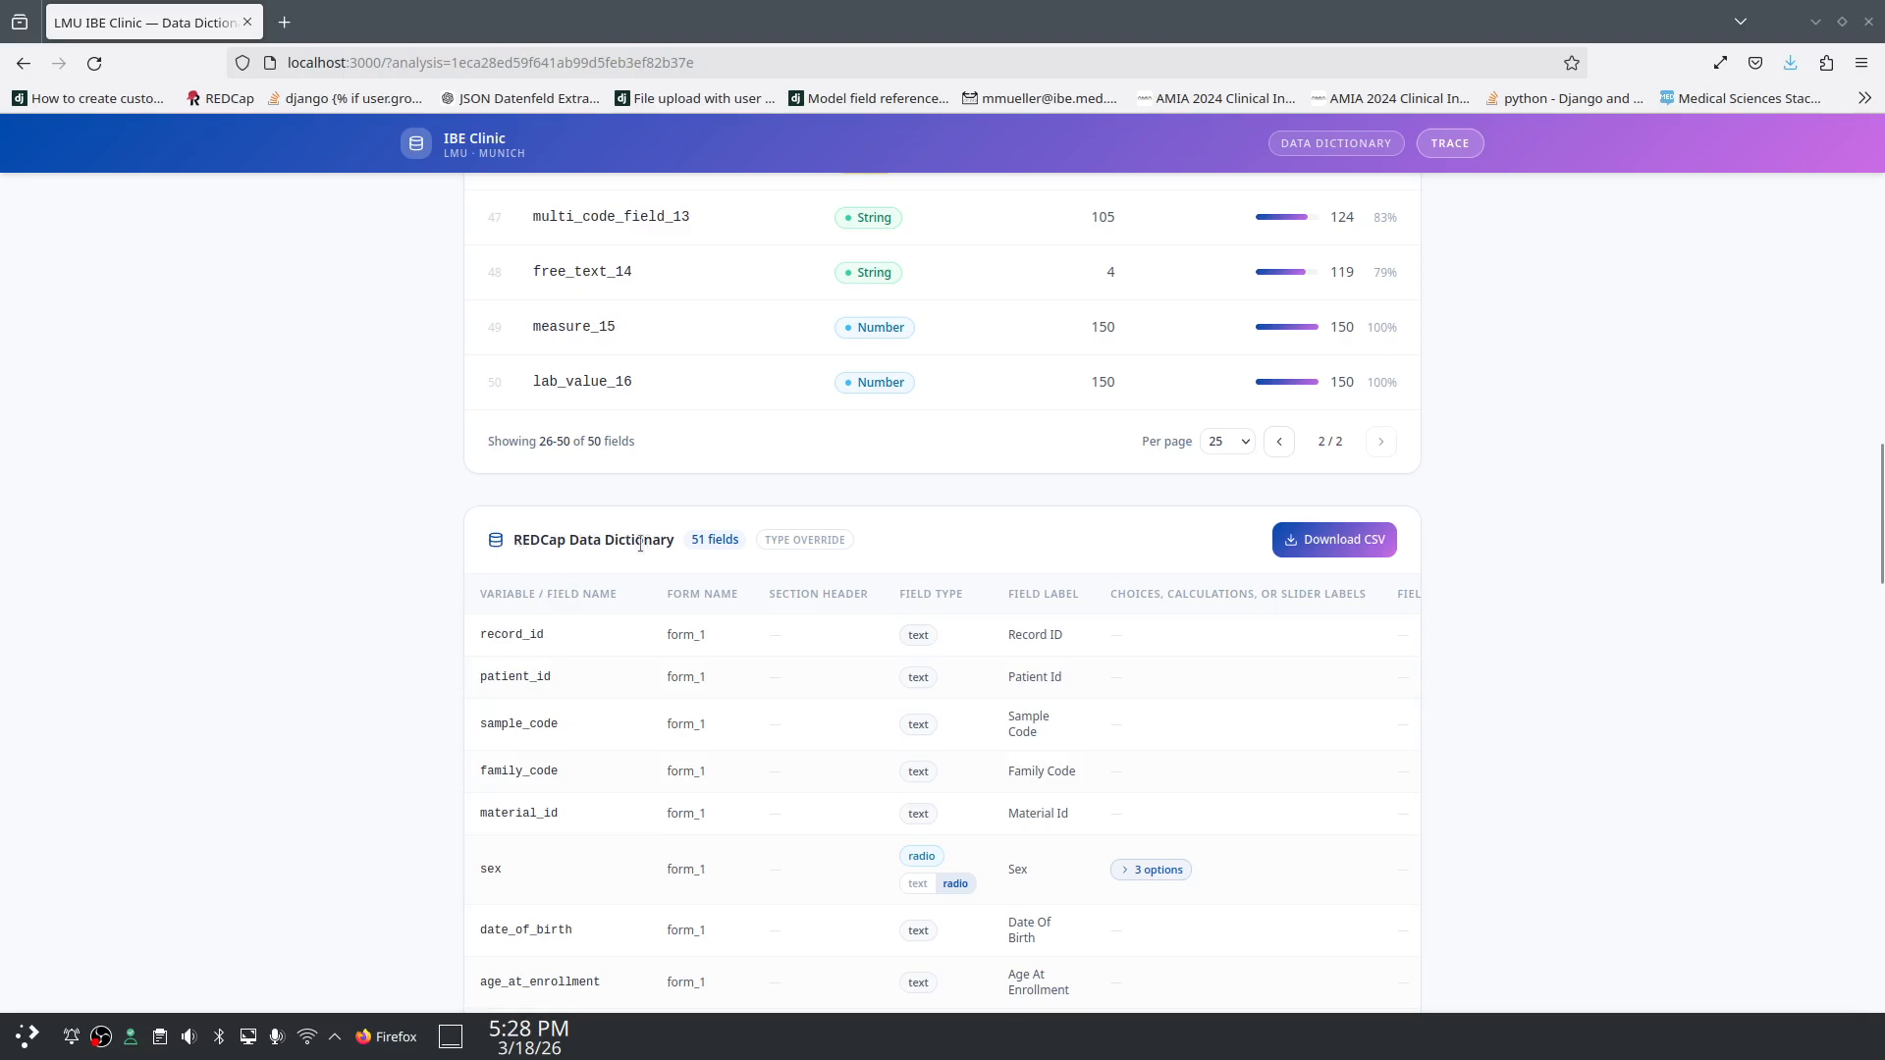
Step: Review the sex field's options (0 diverse, 1 male, 2 female), switching it to text and back to radio
scroll(401, 684, "down", 3)
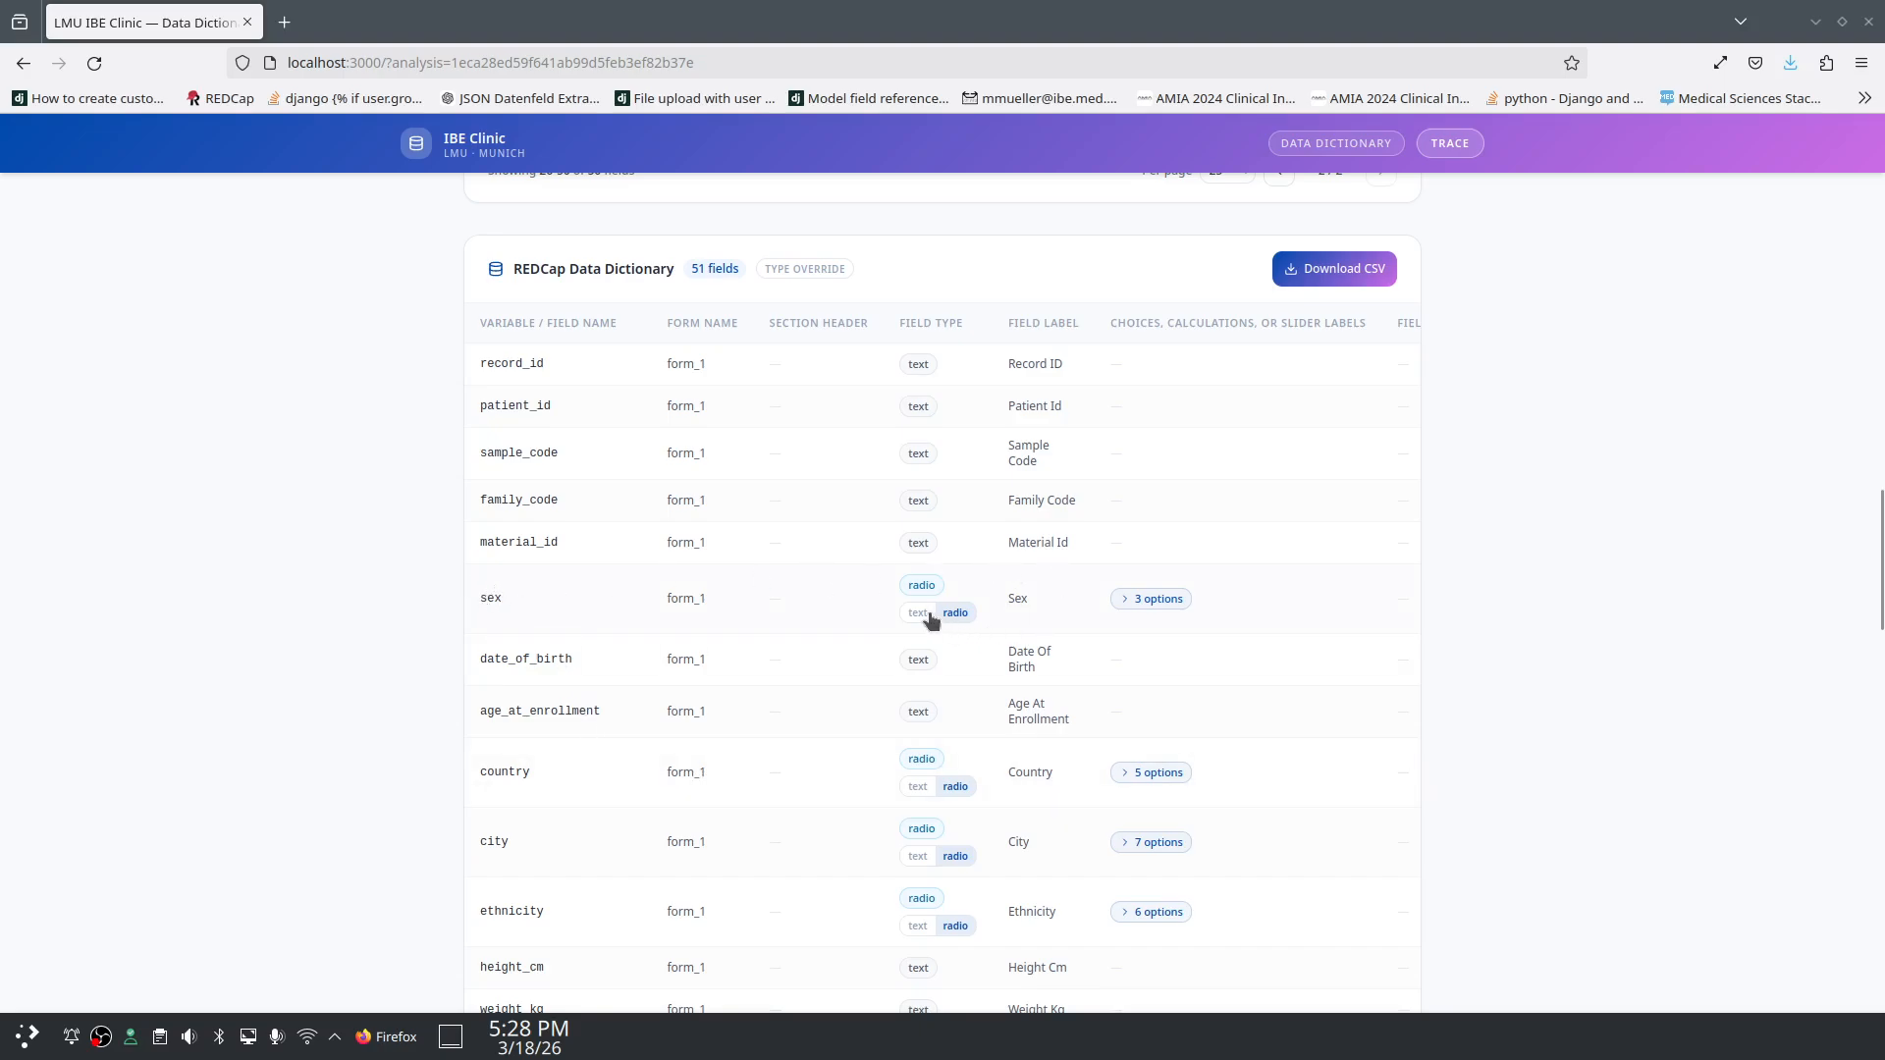
left_click(1133, 598)
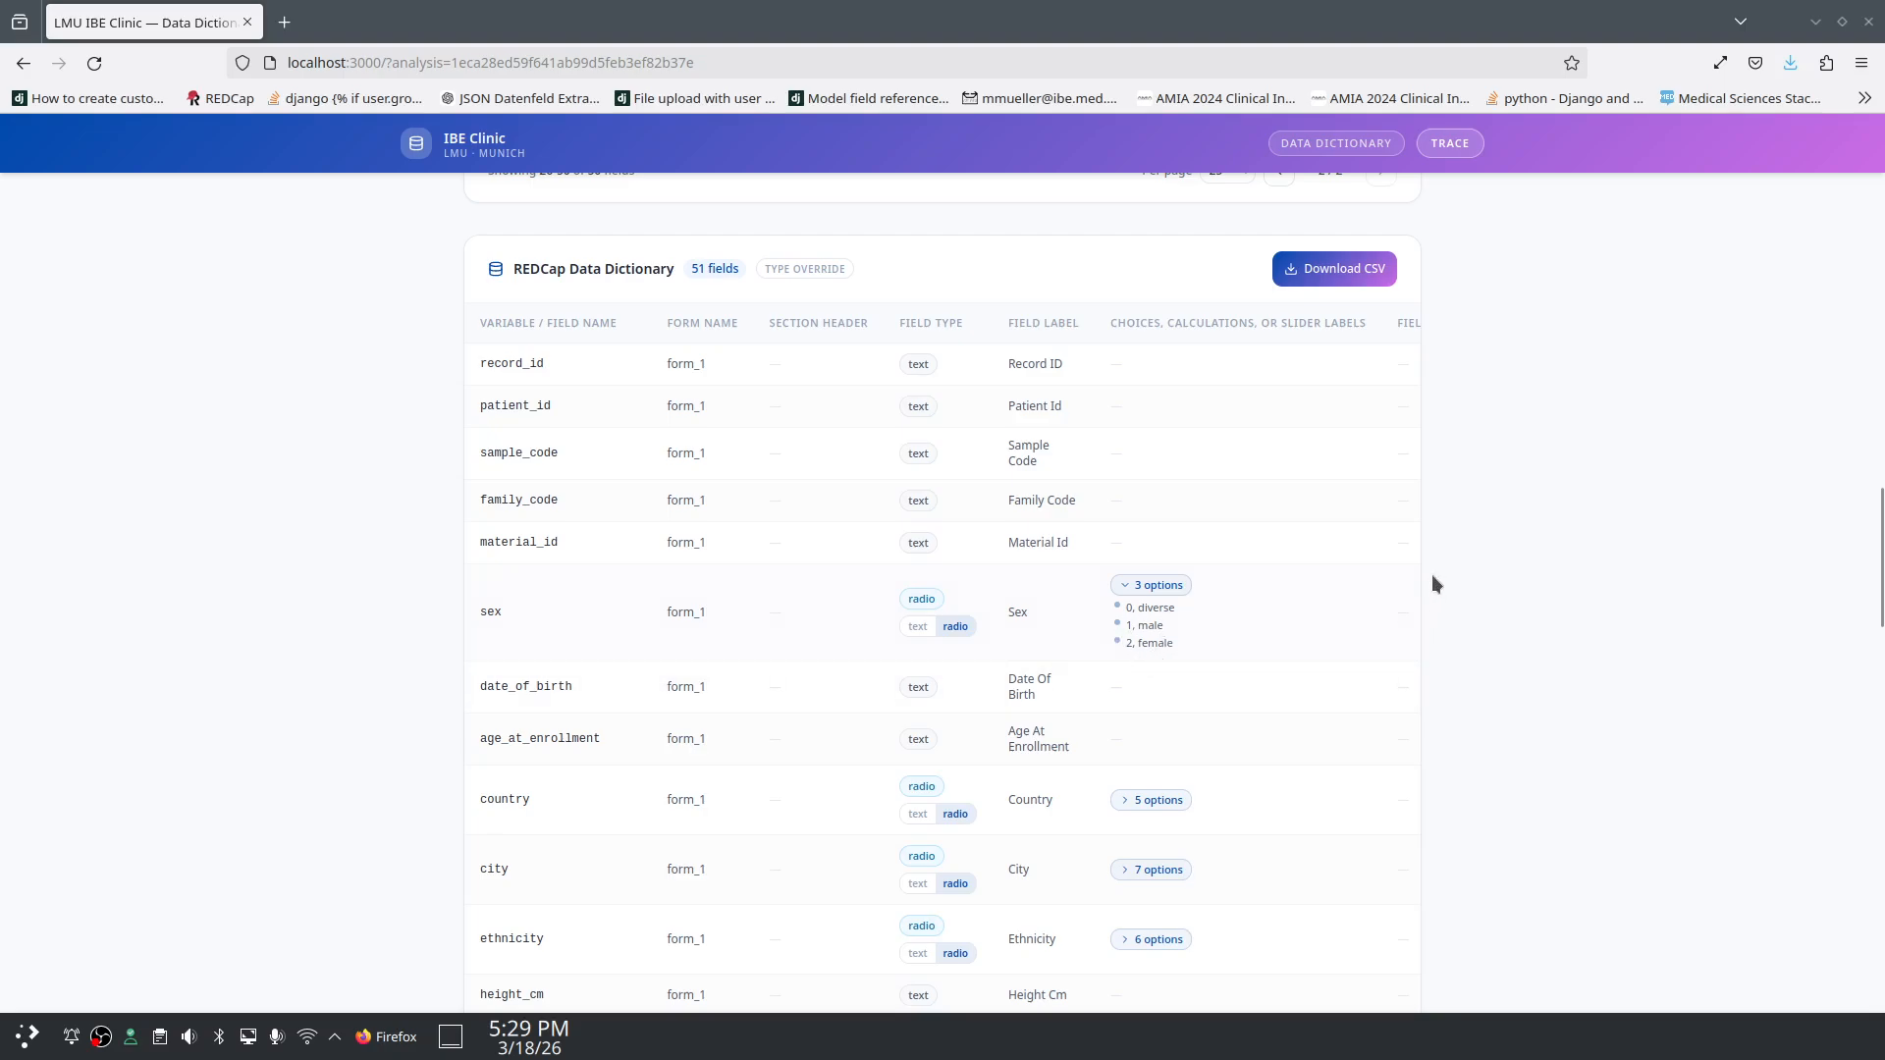
left_click(917, 626)
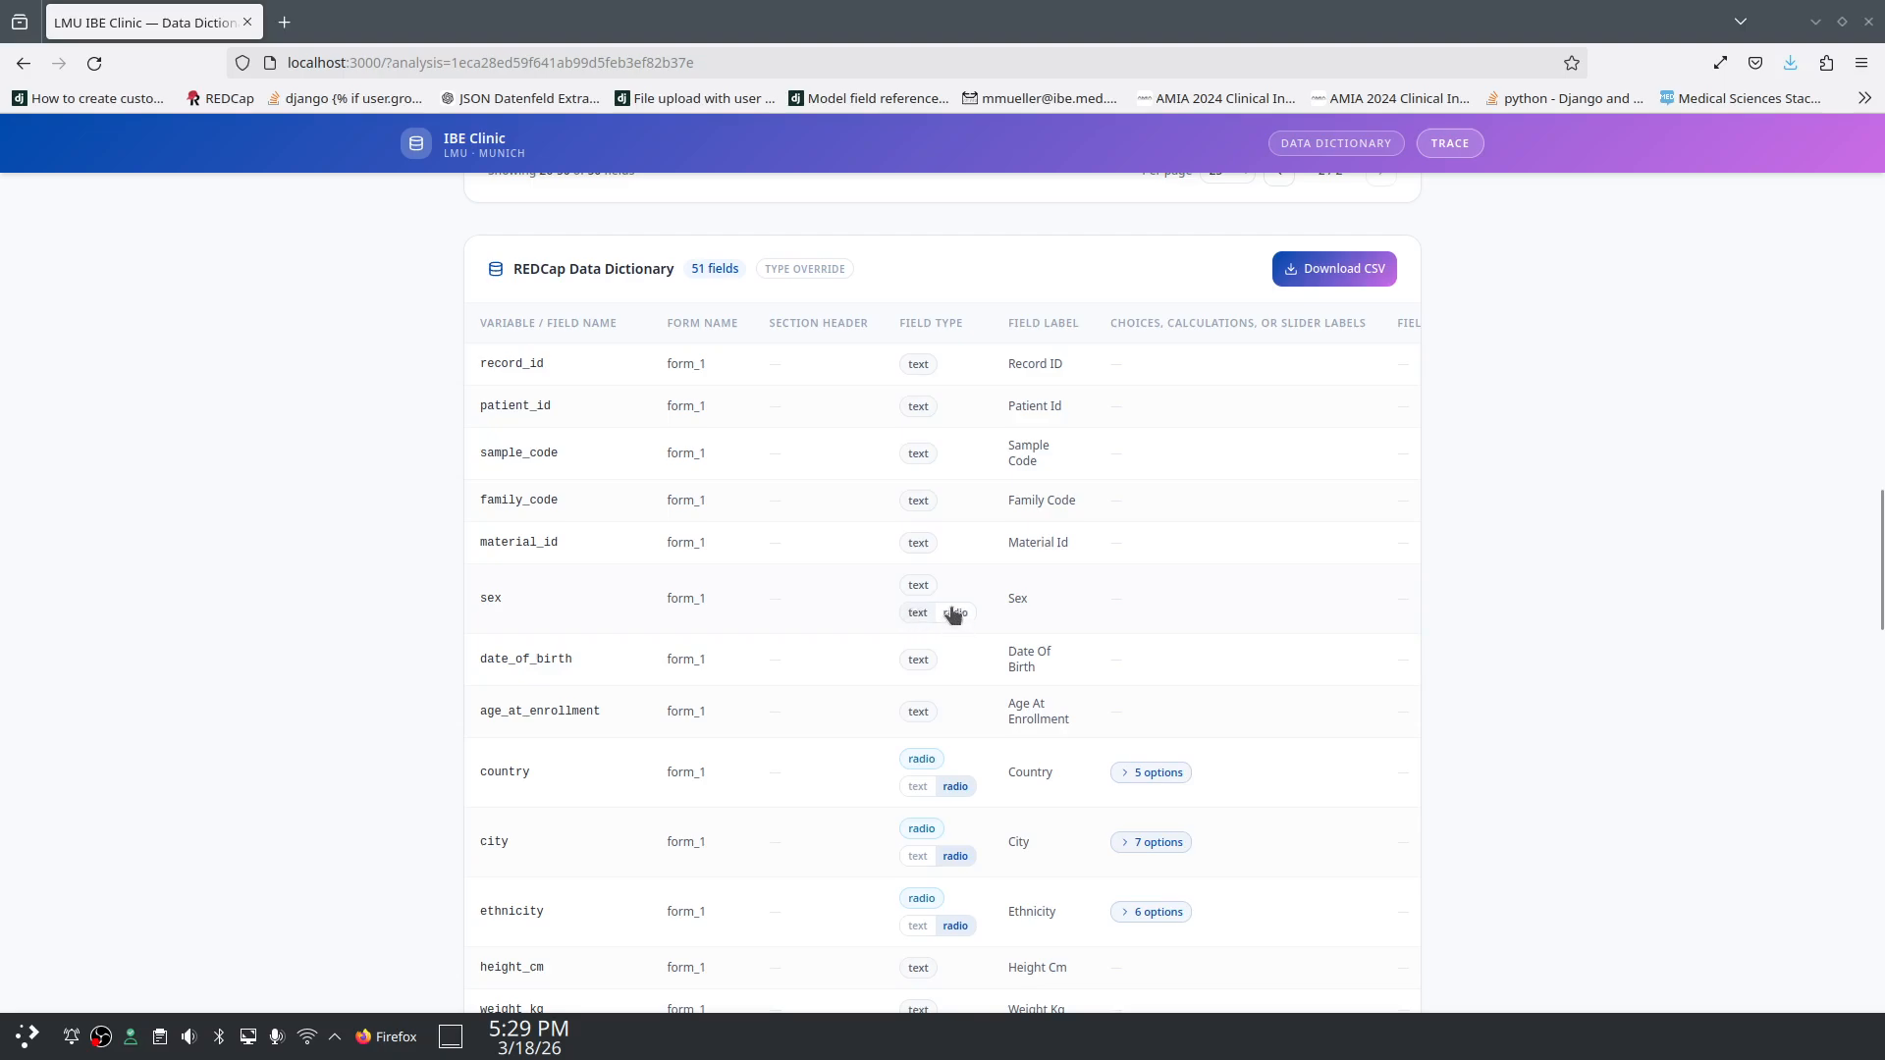
left_click(954, 615)
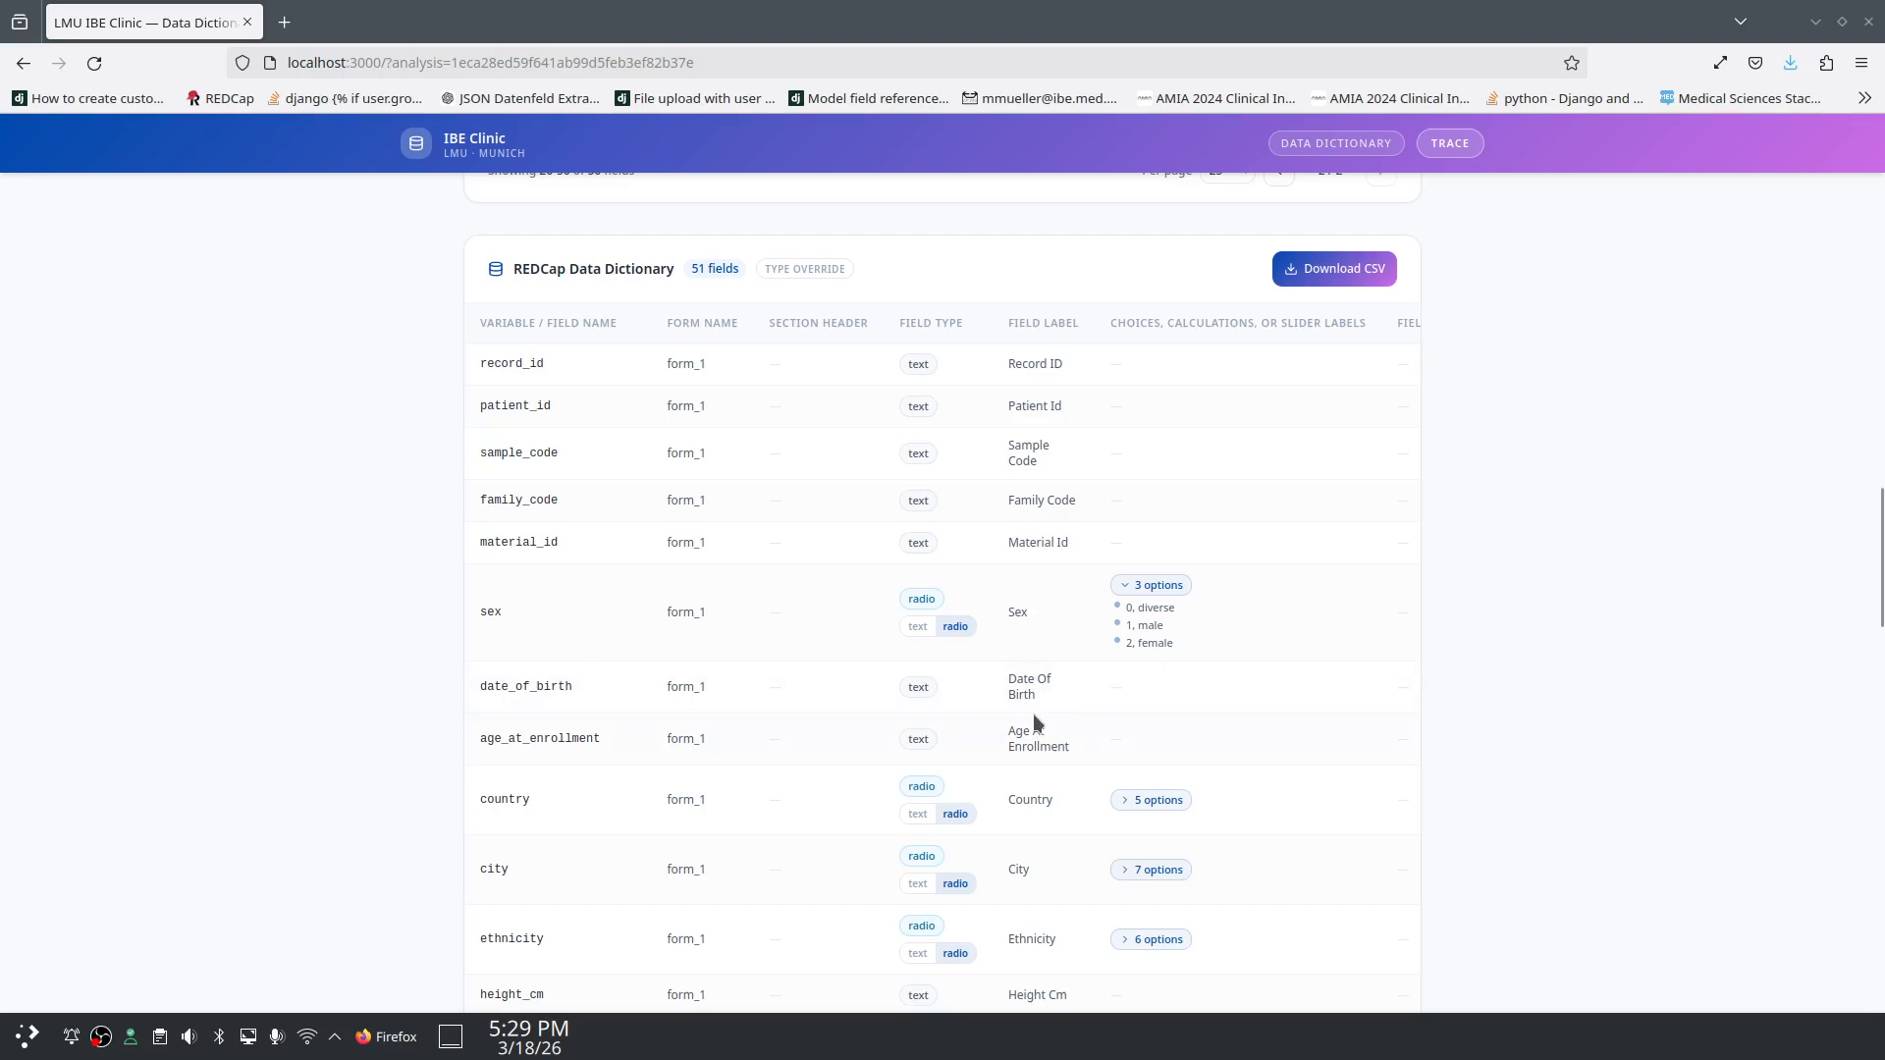
scroll(1033, 716, "down", 5)
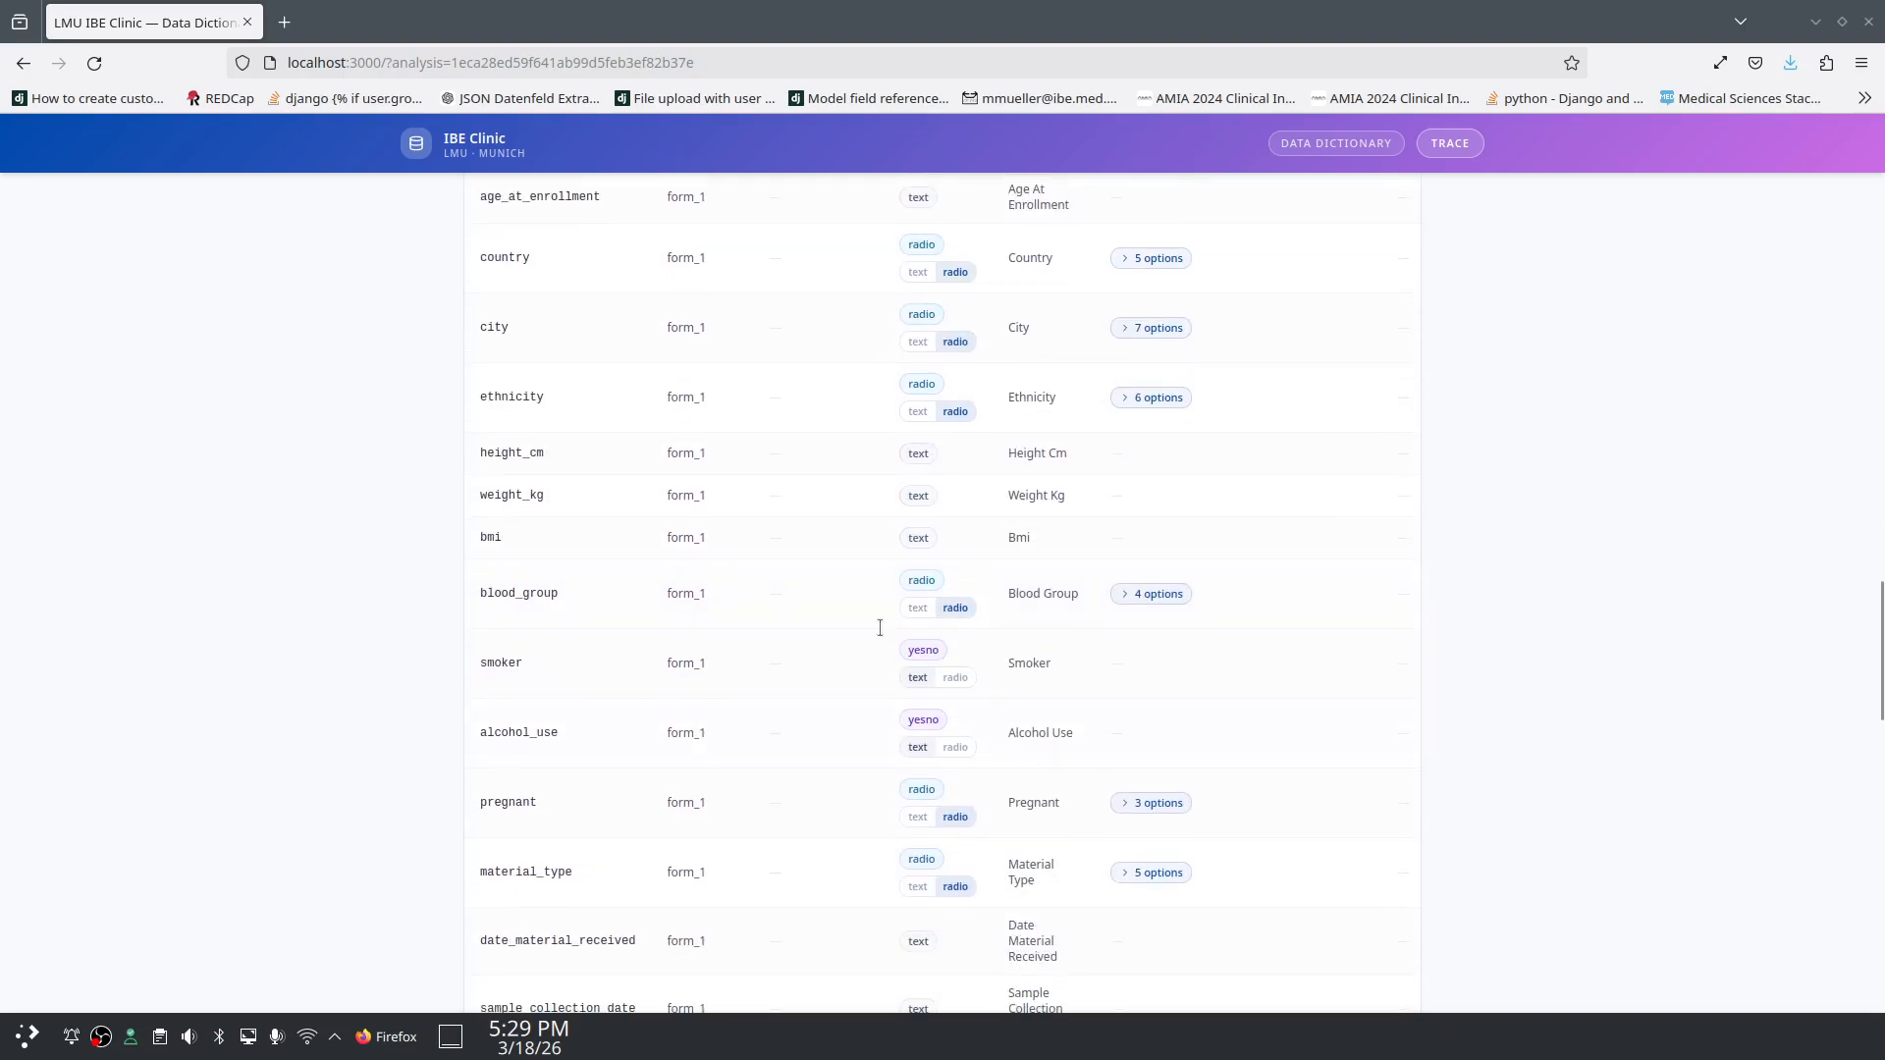
scroll(884, 502, "down", 8)
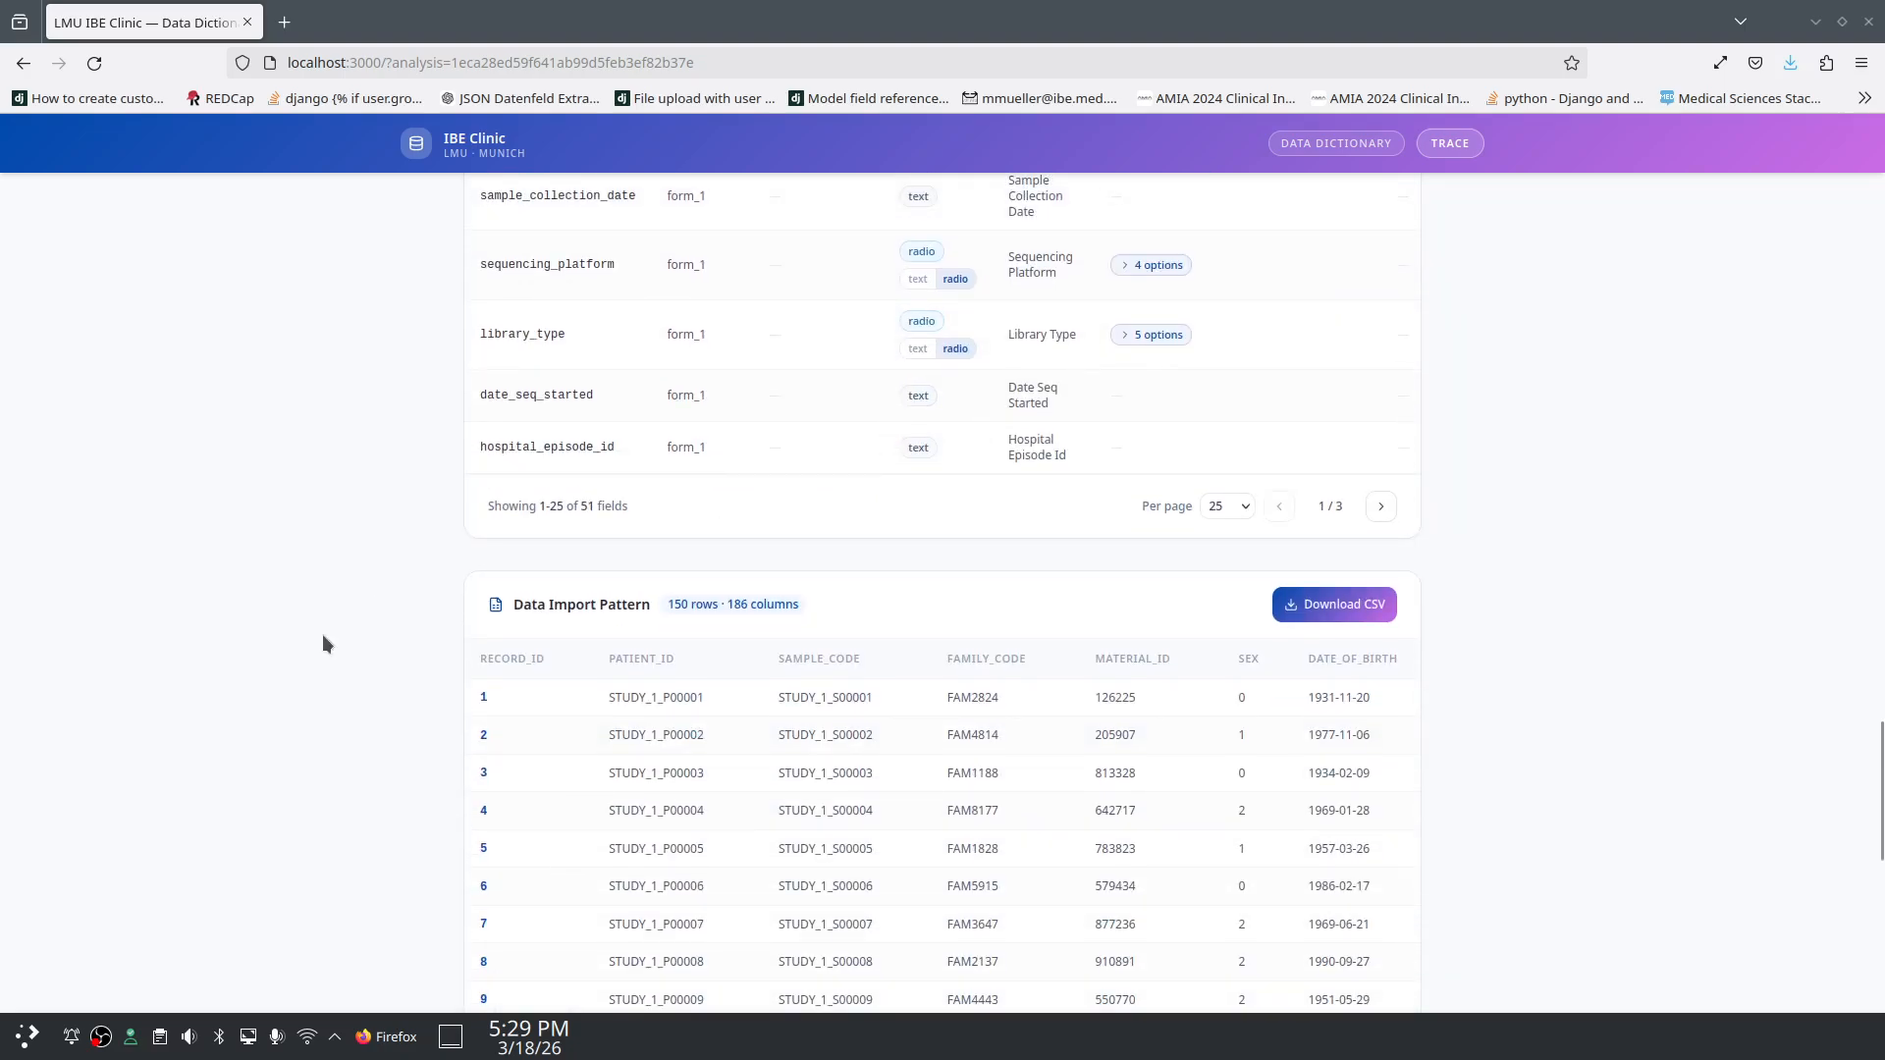
scroll(323, 636, "down", 1)
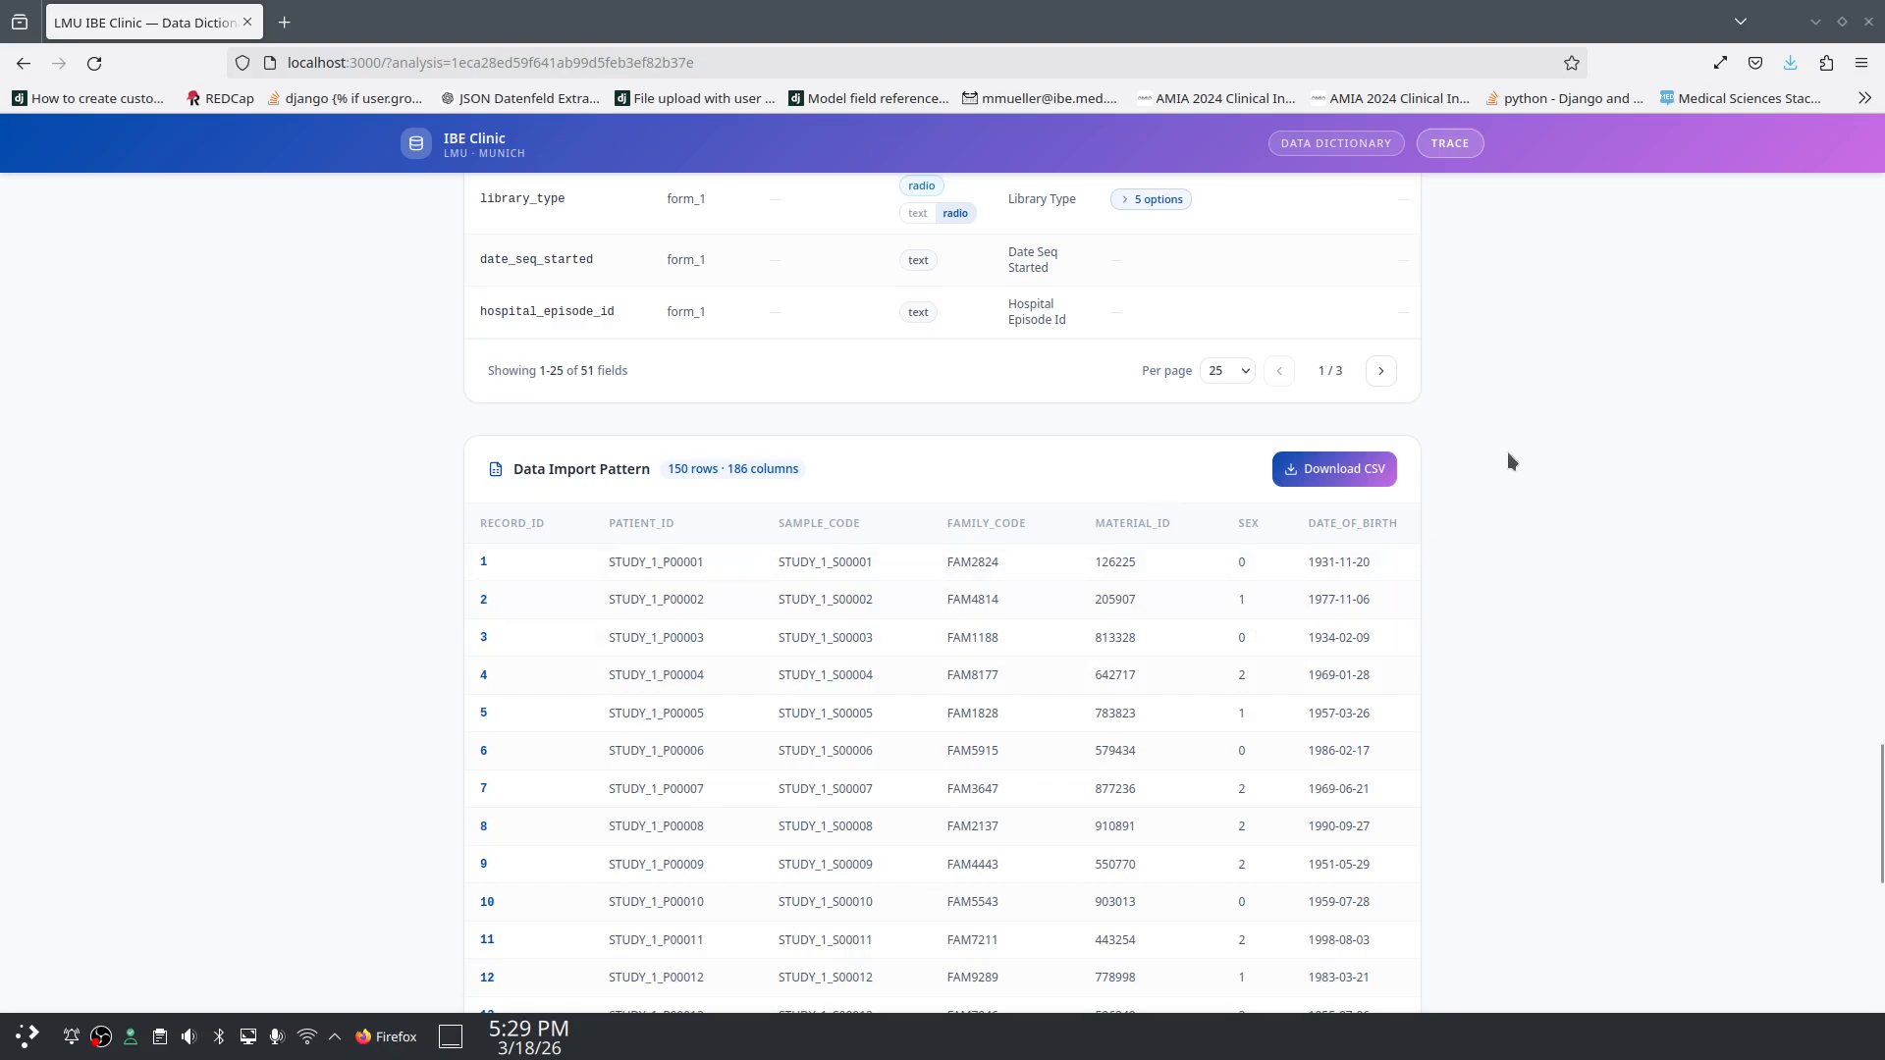
scroll(1529, 474, "up", 15)
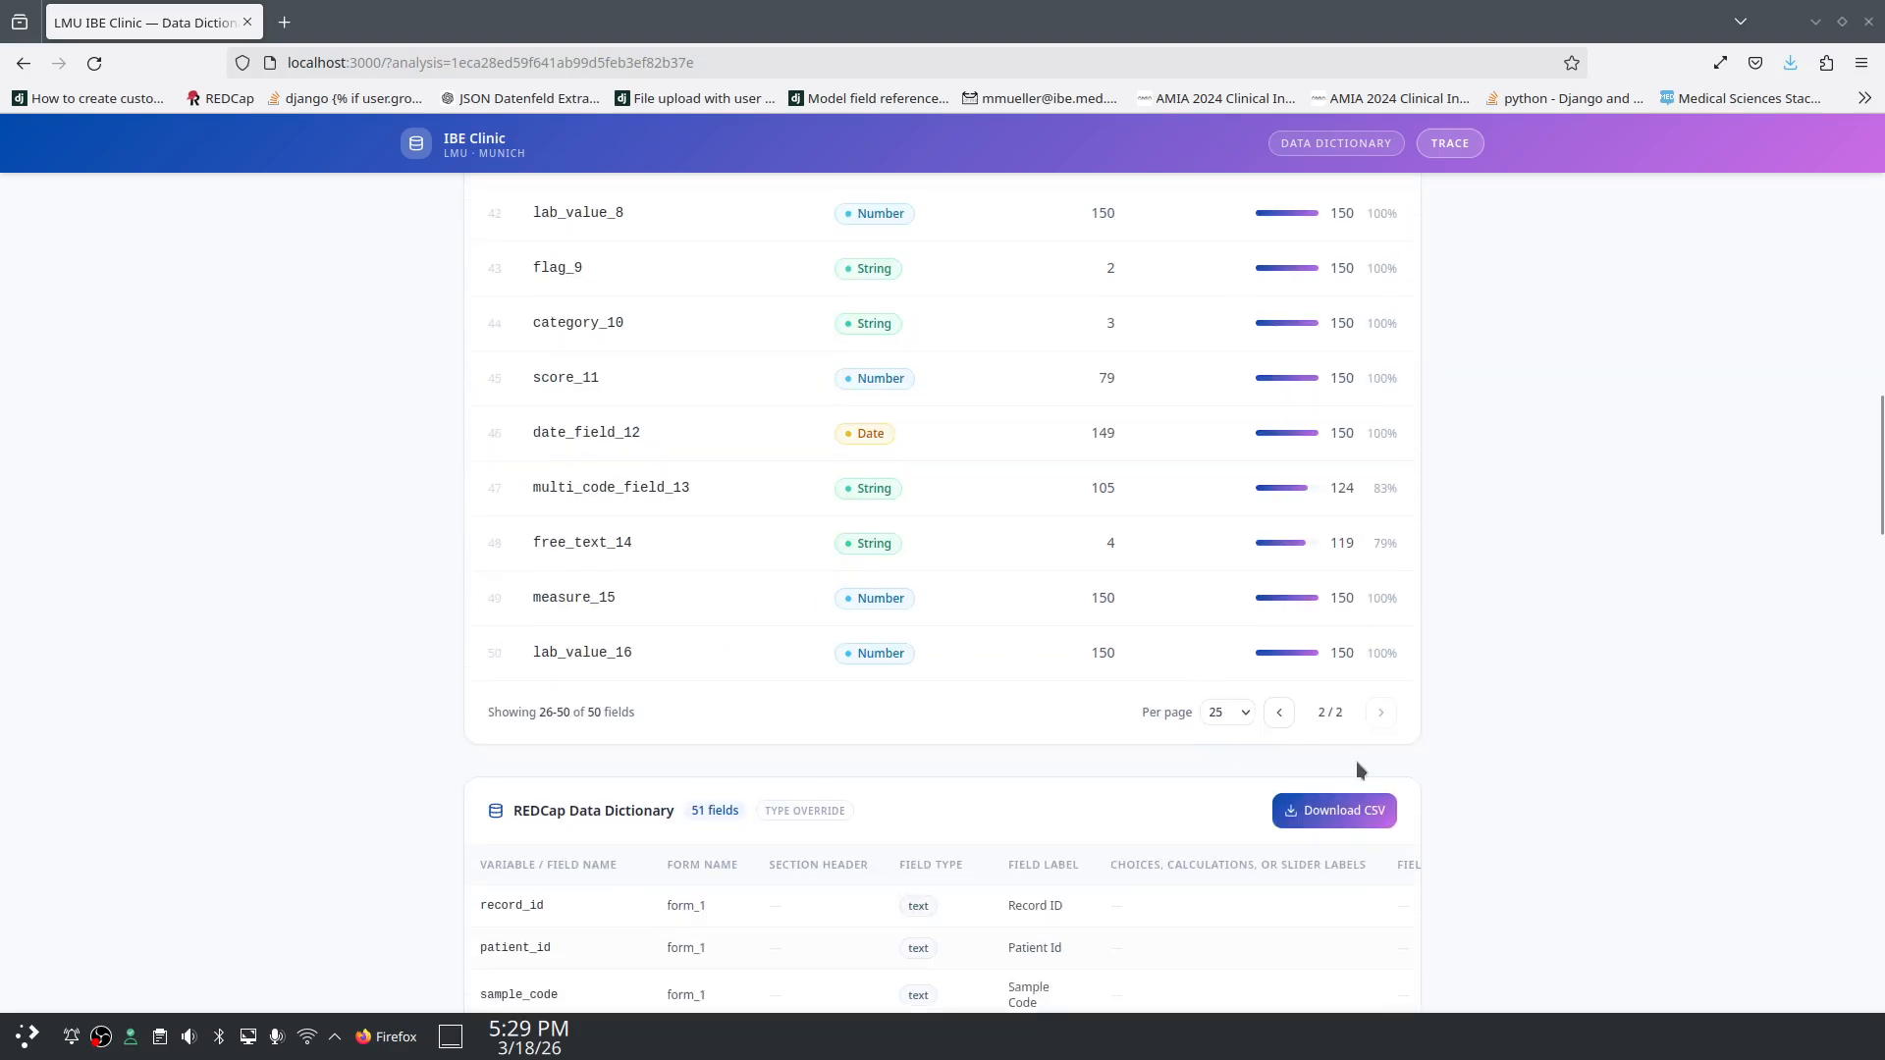
scroll(1356, 762, "down", 2)
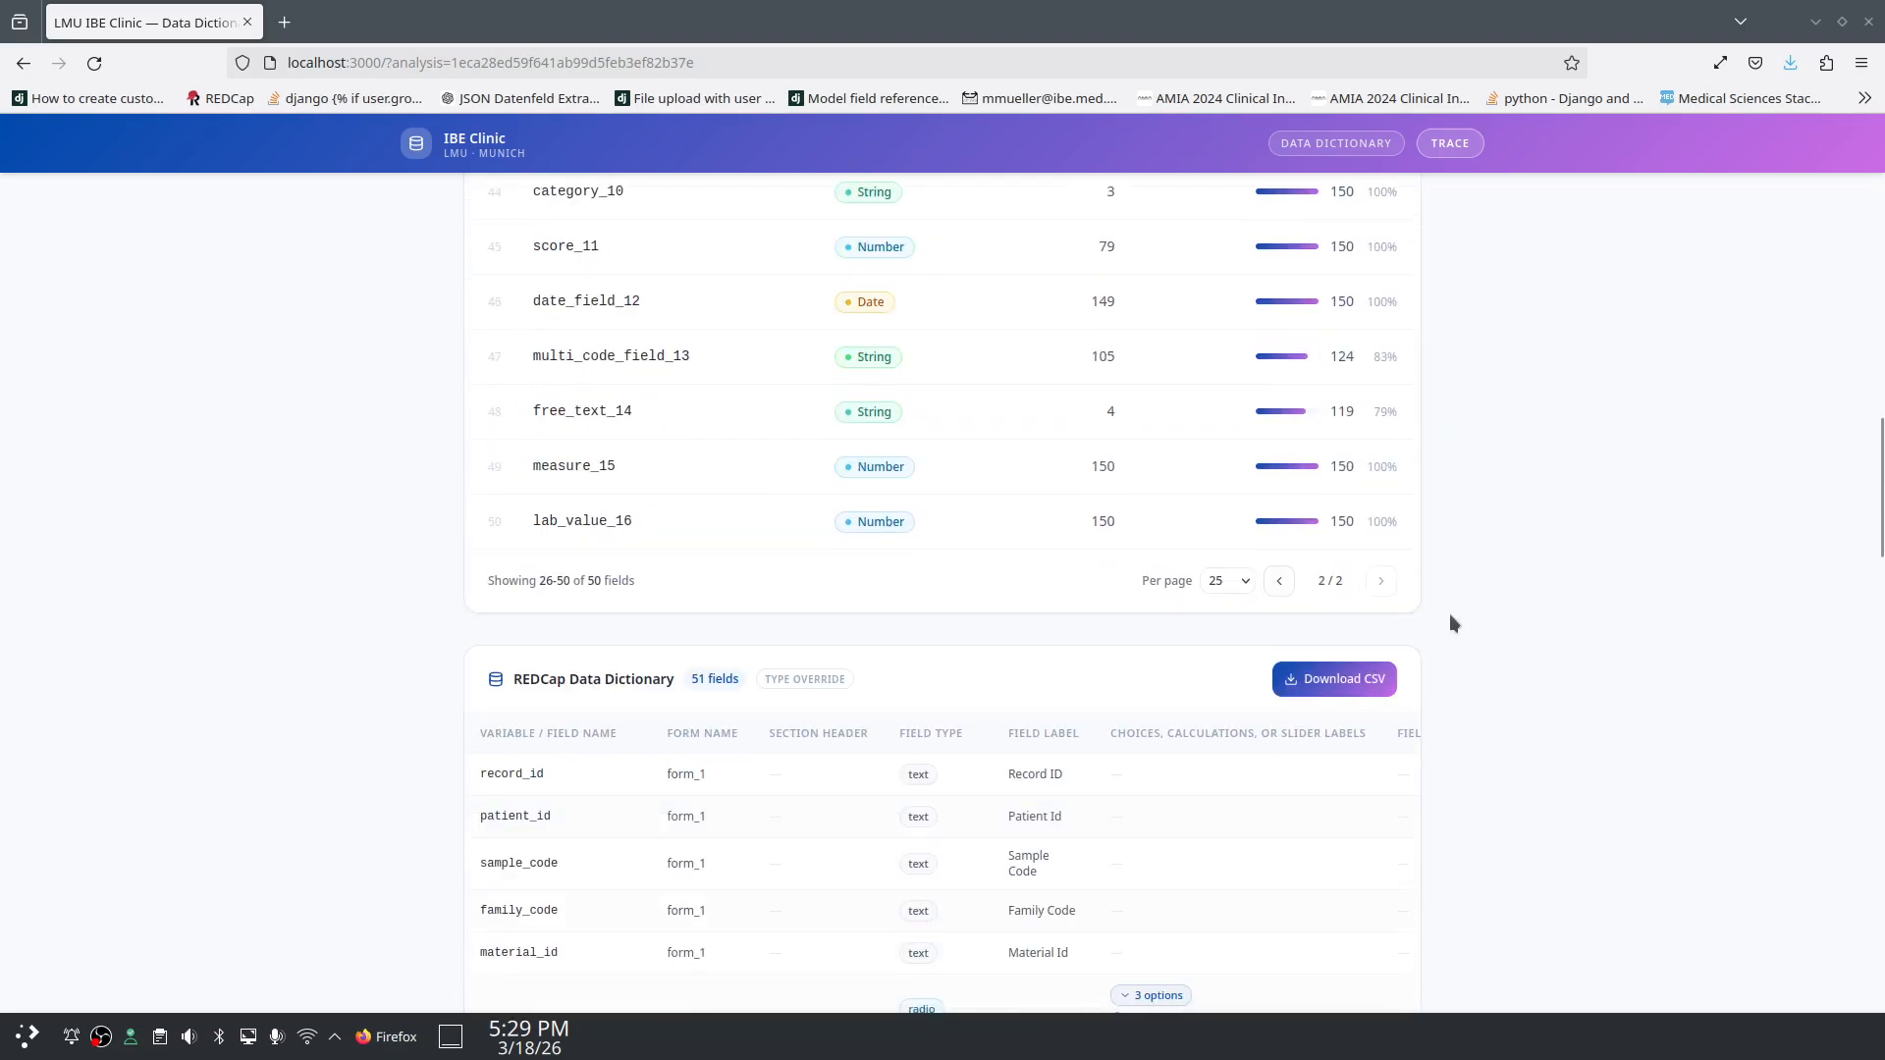
Step: Download the REDCap Data Dictionary card as redcap_data_dictionary(8).csv and dismiss the downloads panel
left_click(1333, 691)
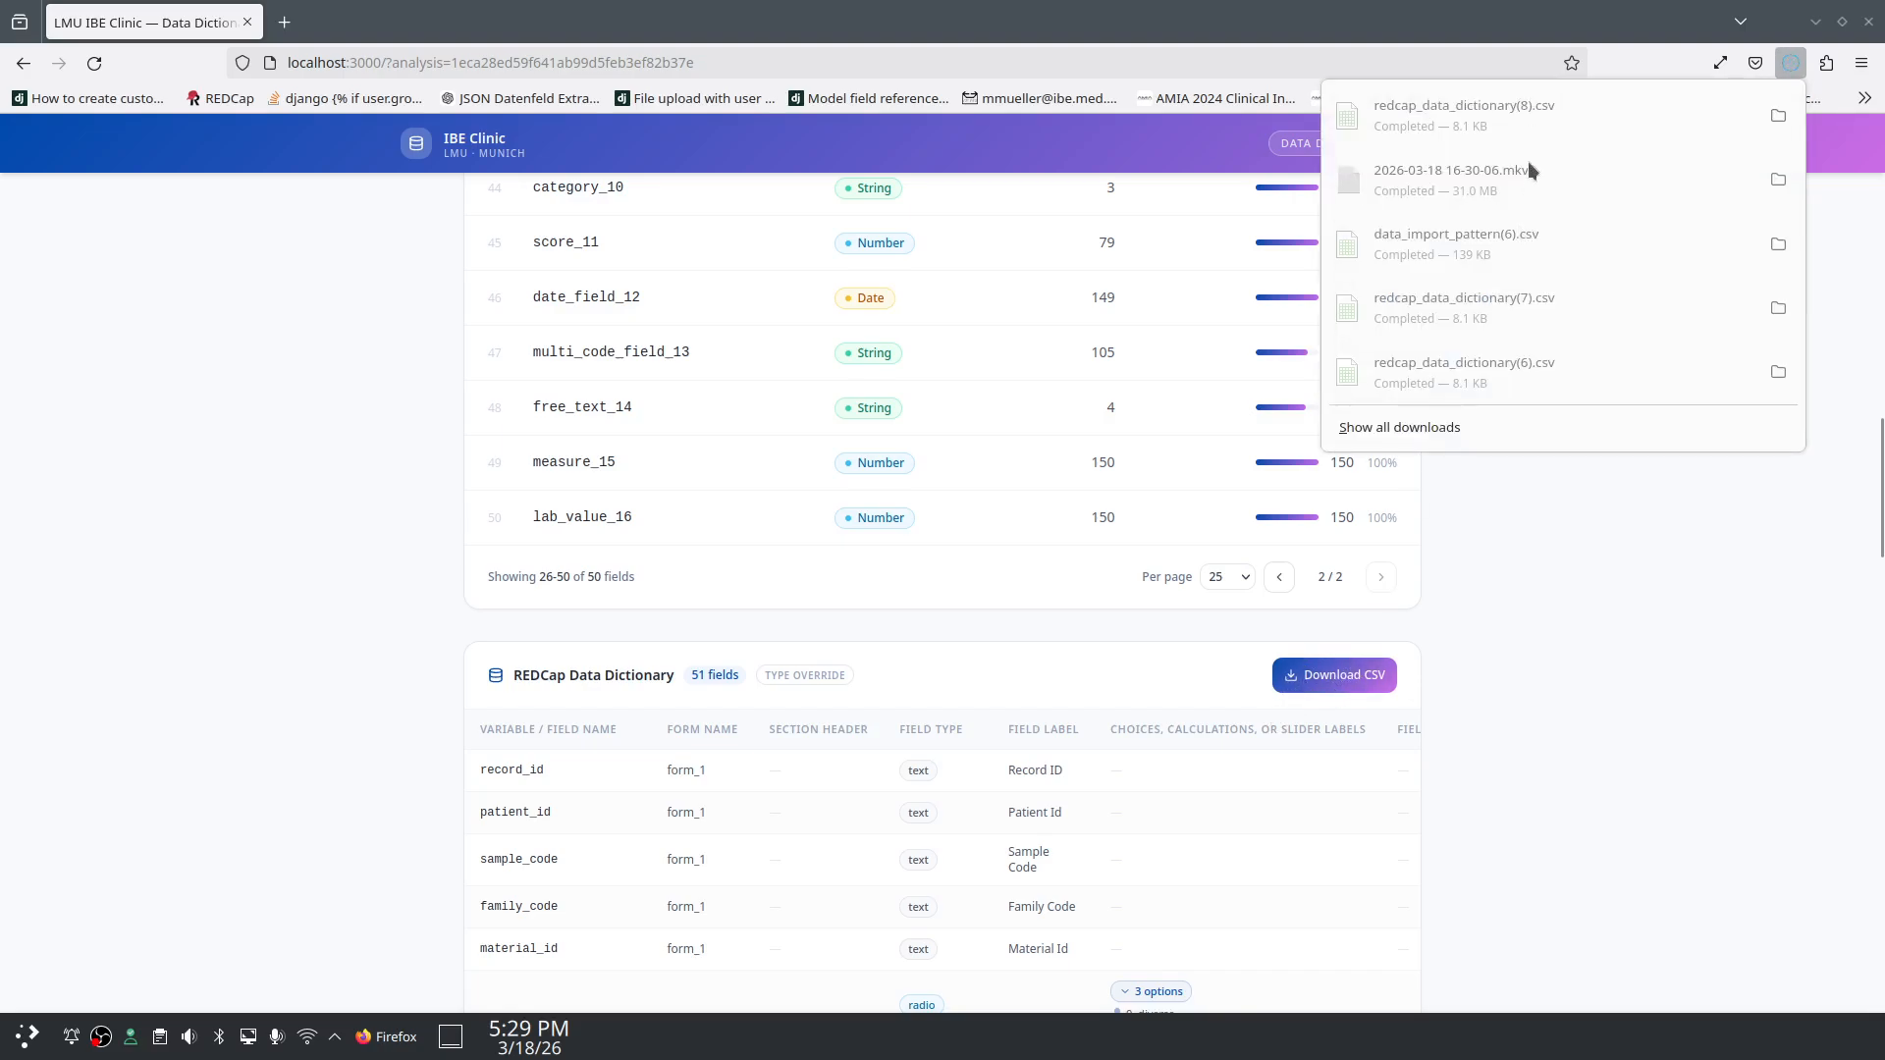
left_click(1692, 115)
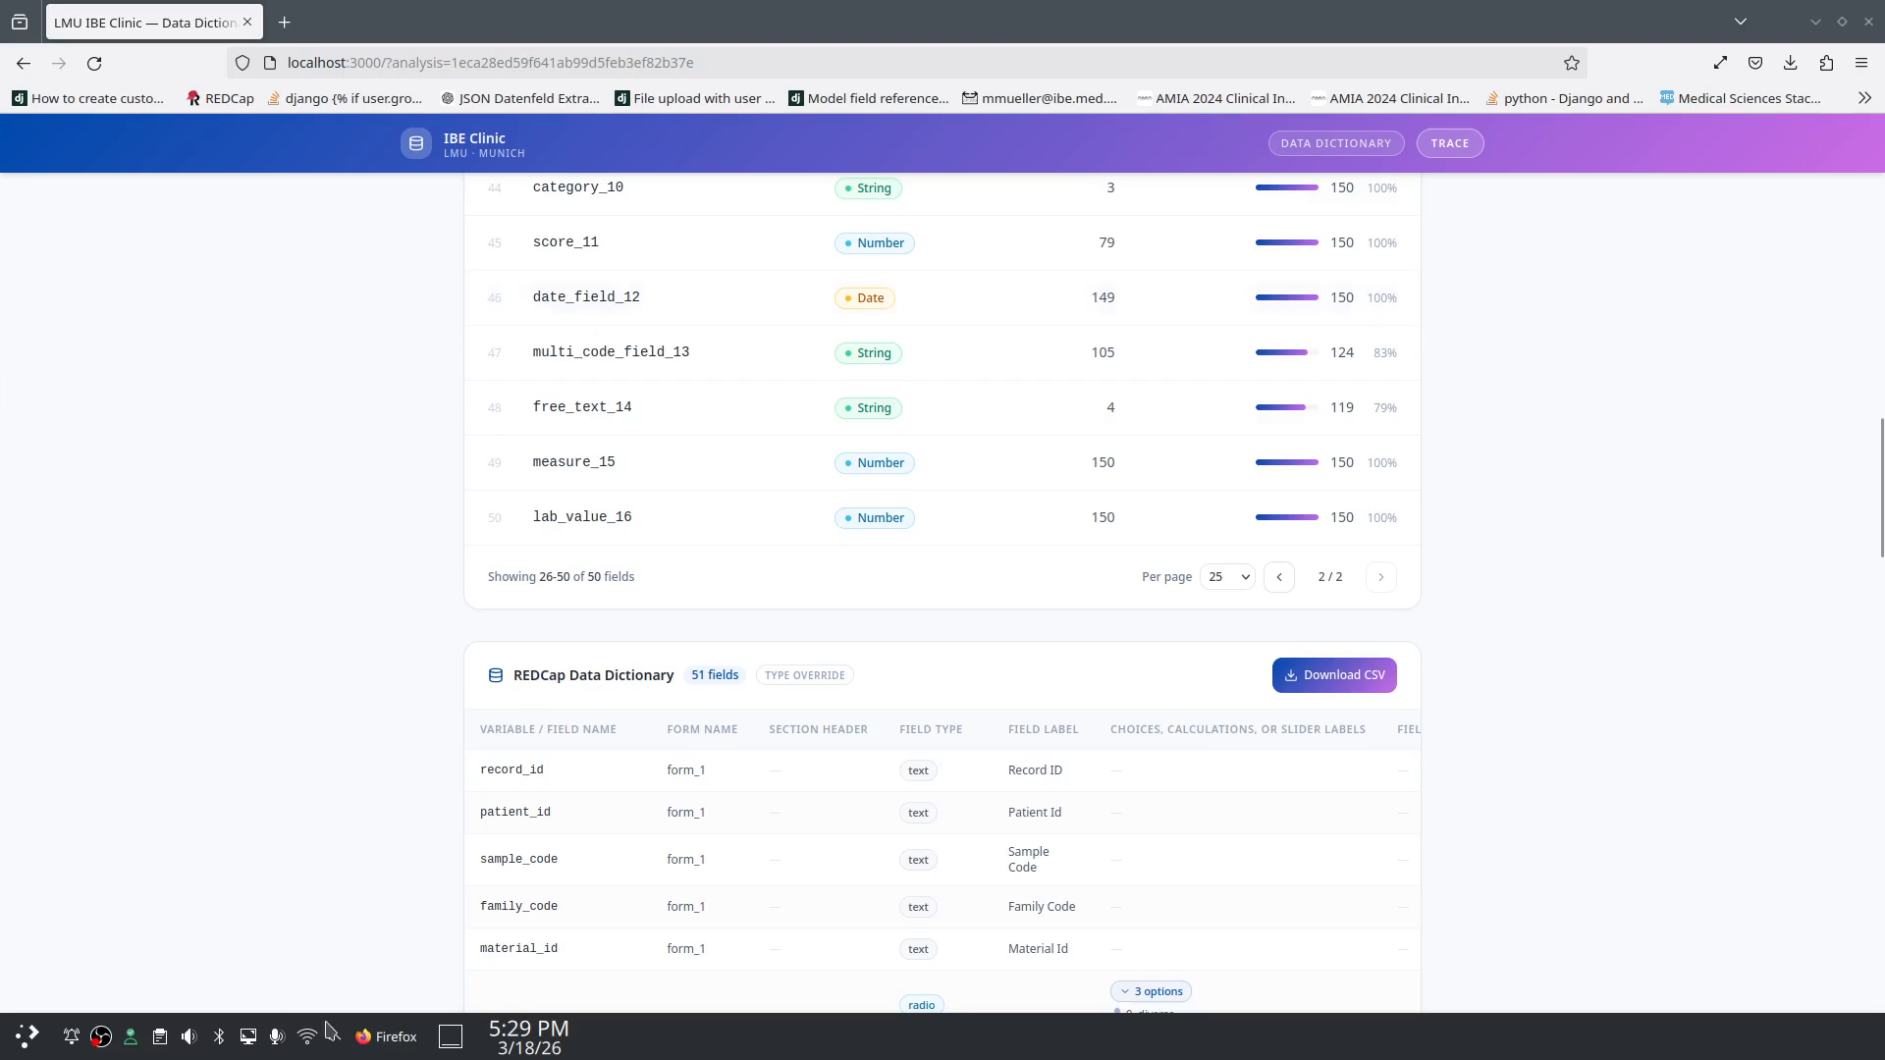
left_click(402, 1037)
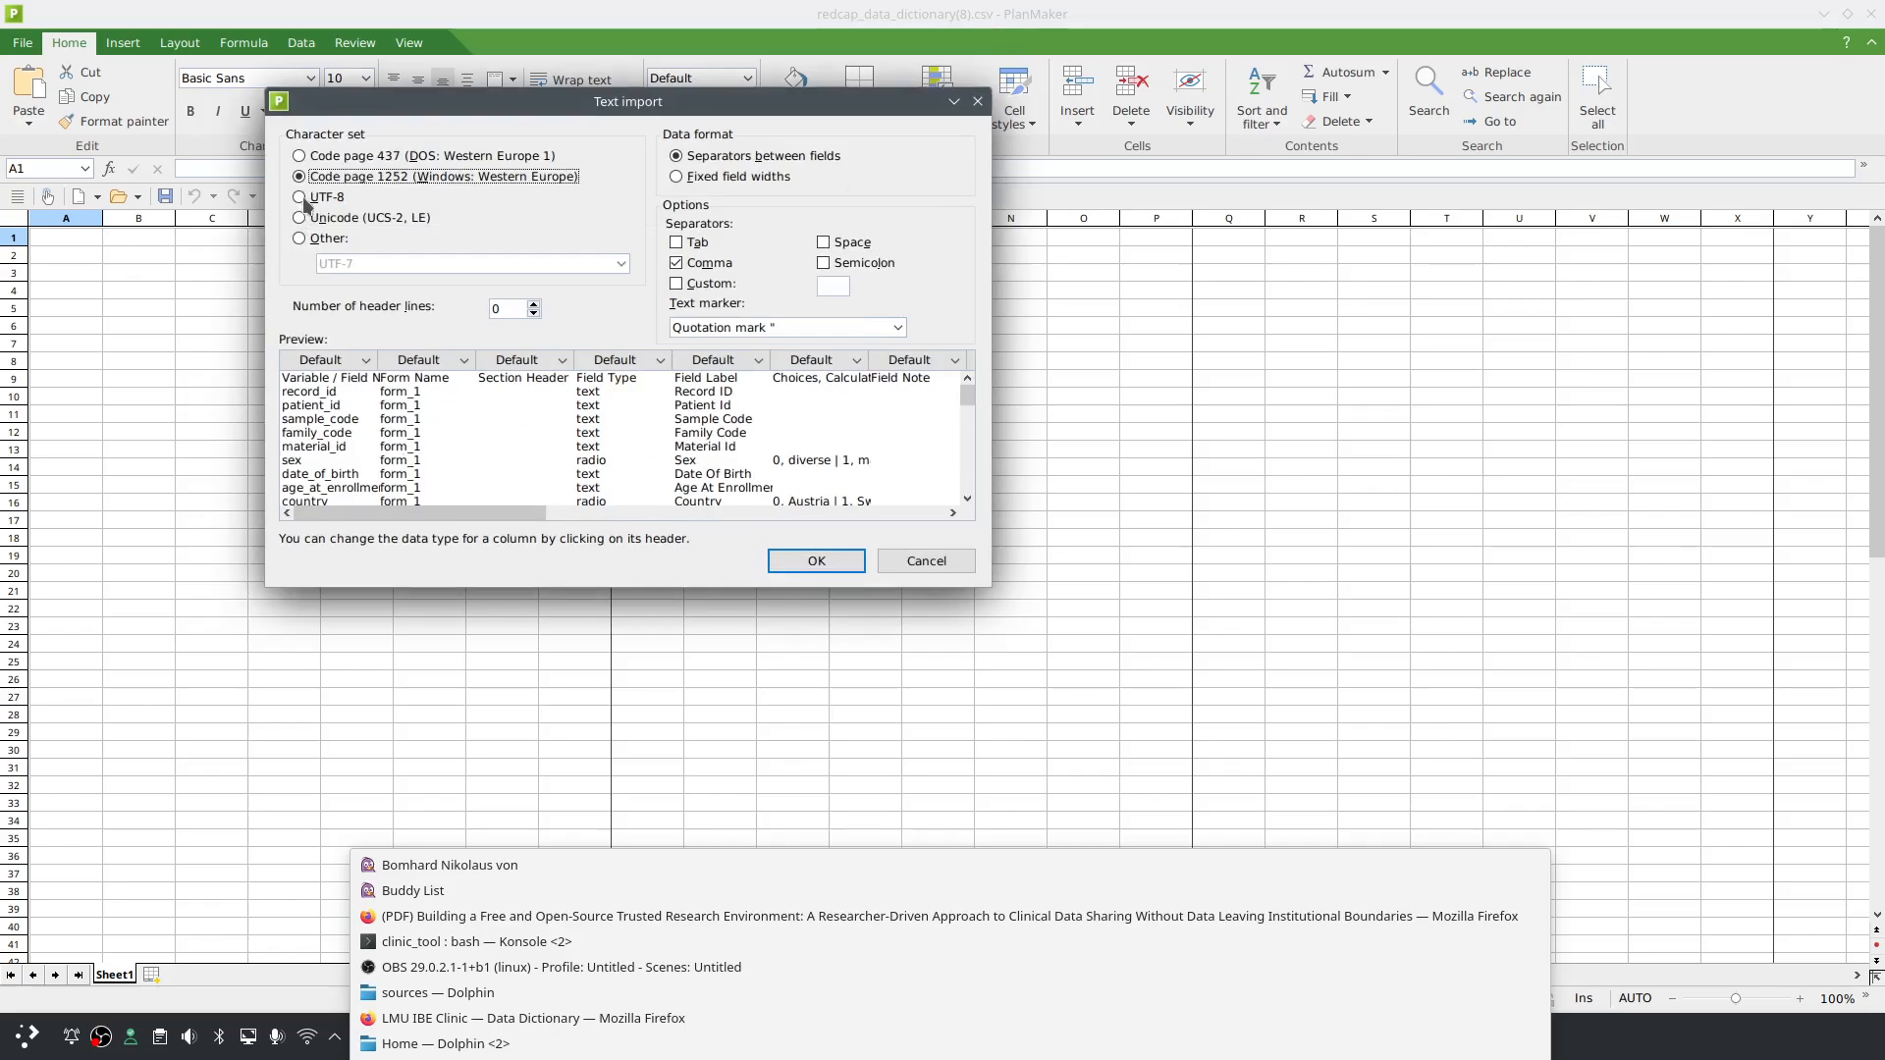
Step: Import redcap_data_dictionary(8).csv into PlanMaker with UTF-8 character encoding
left_click(302, 198)
left_click(300, 196)
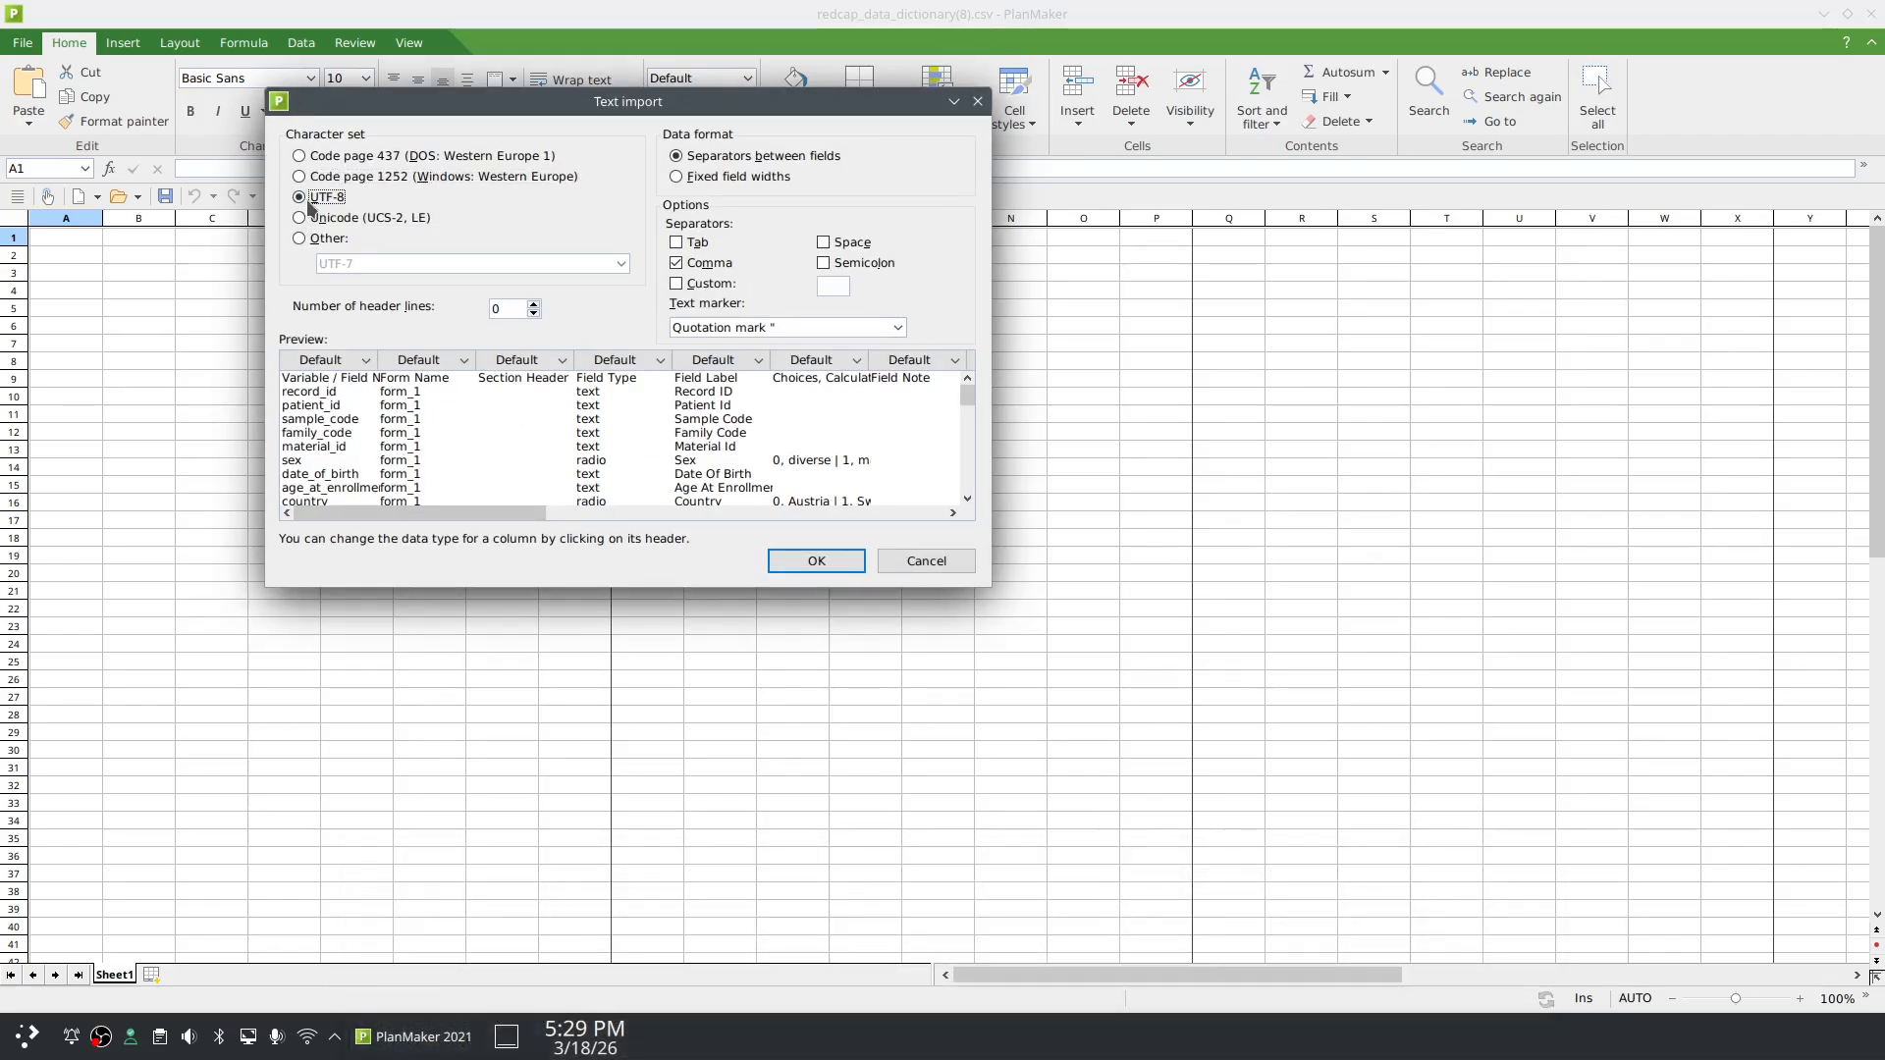
left_click(860, 558)
Step: Autofit column F to its longest entry, review the dictionary rows, and close PlanMaker
scroll(314, 470, "down", 8)
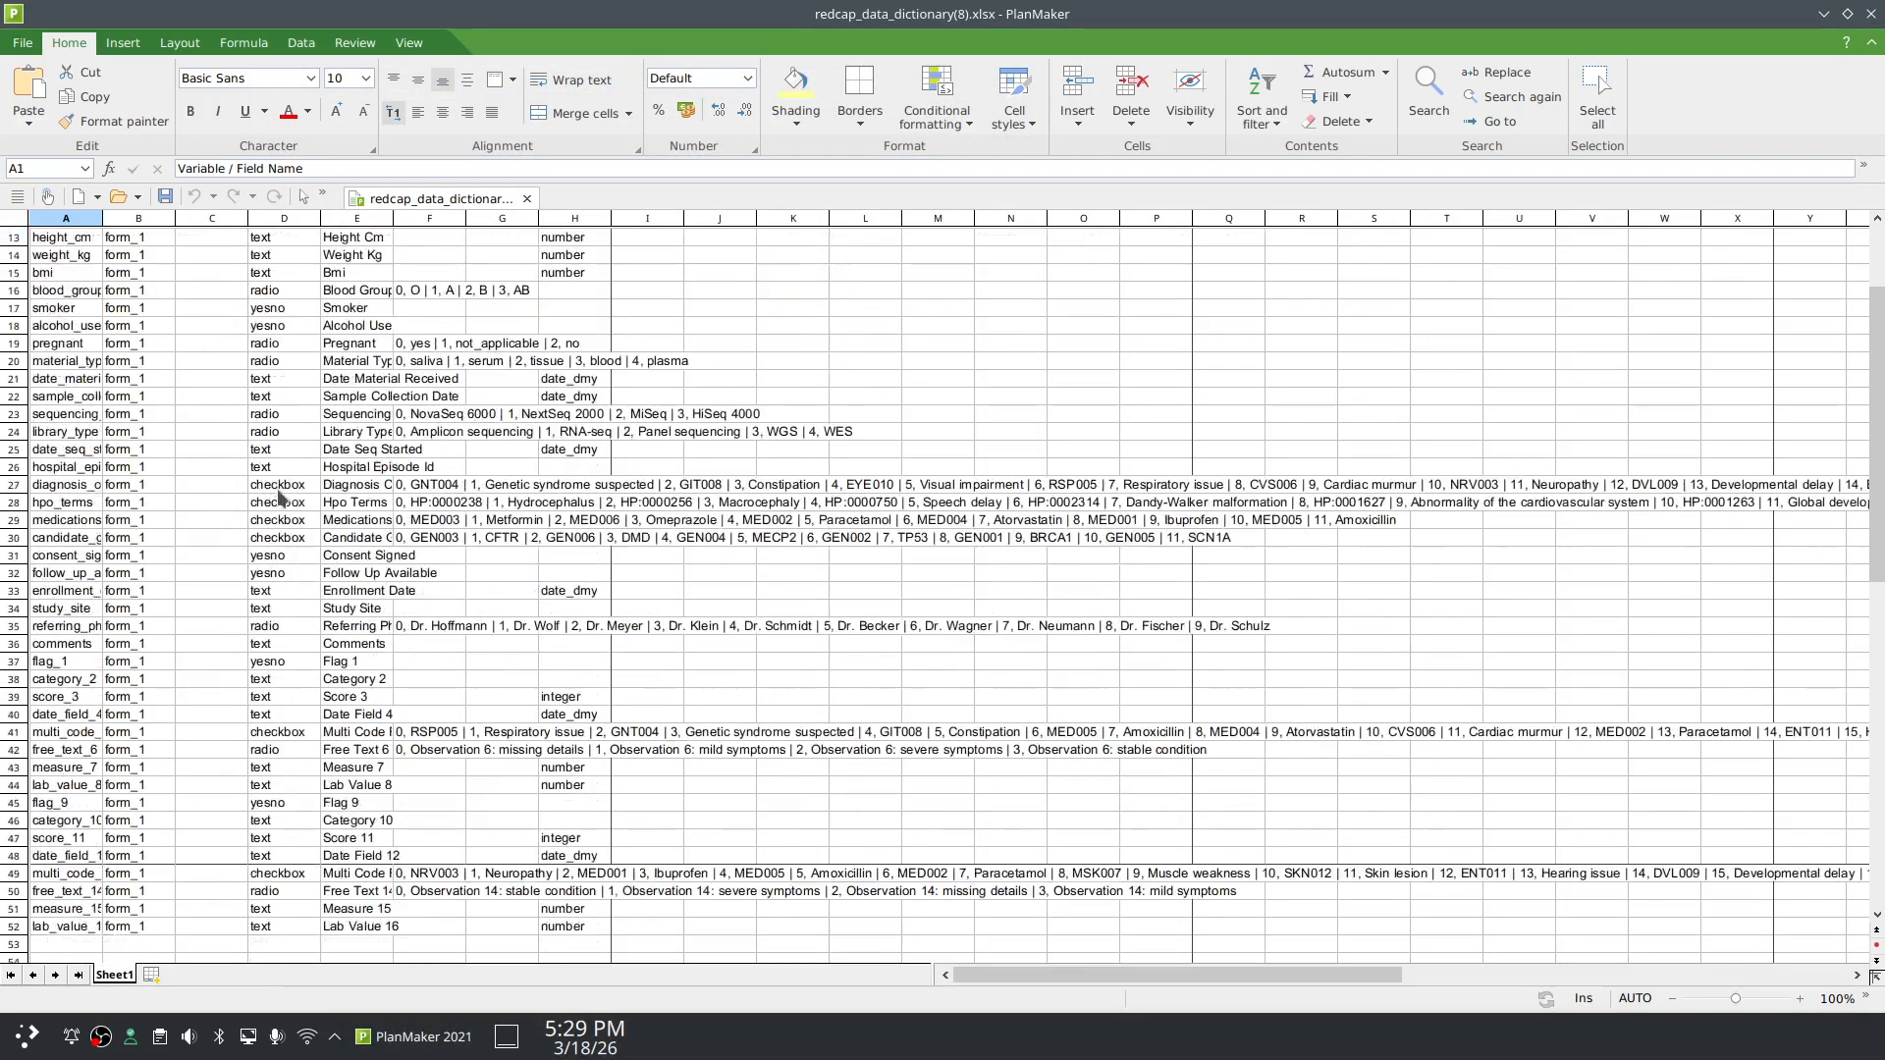
scroll(284, 501, "up", 8)
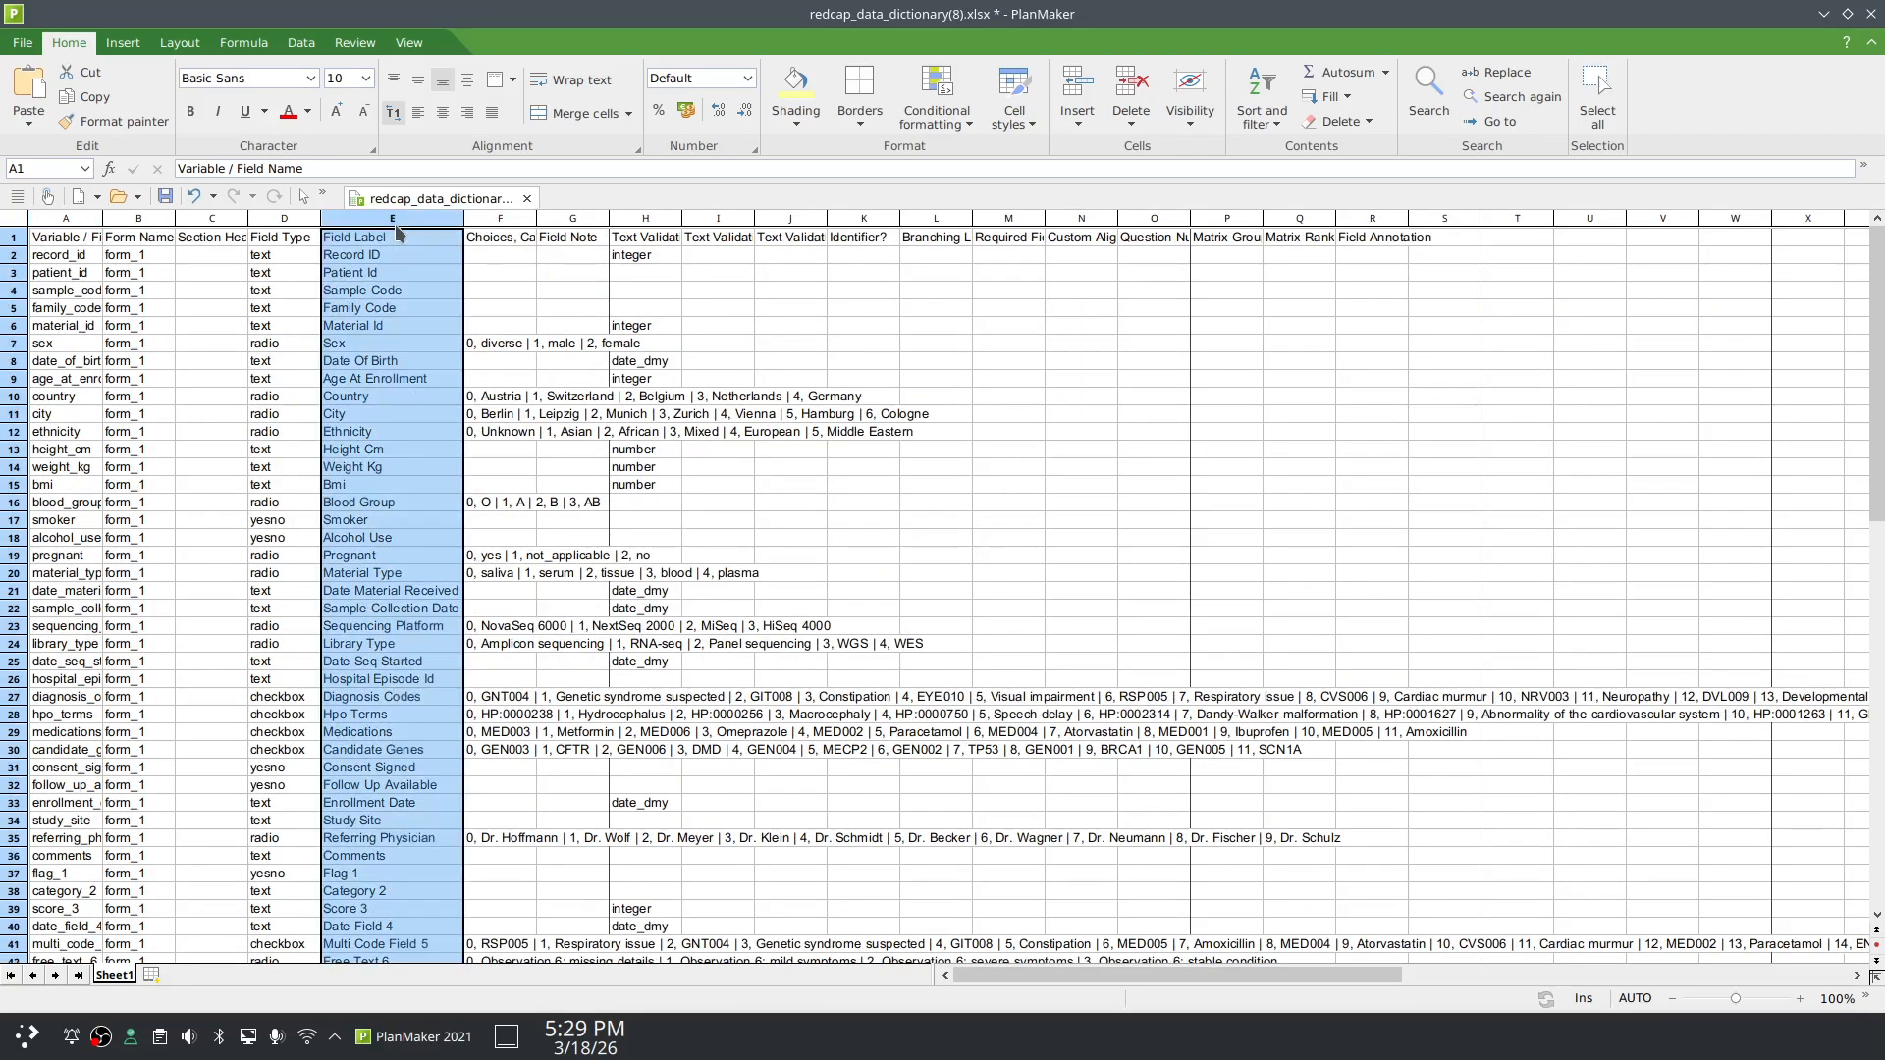
double_click(537, 220)
left_click(570, 539)
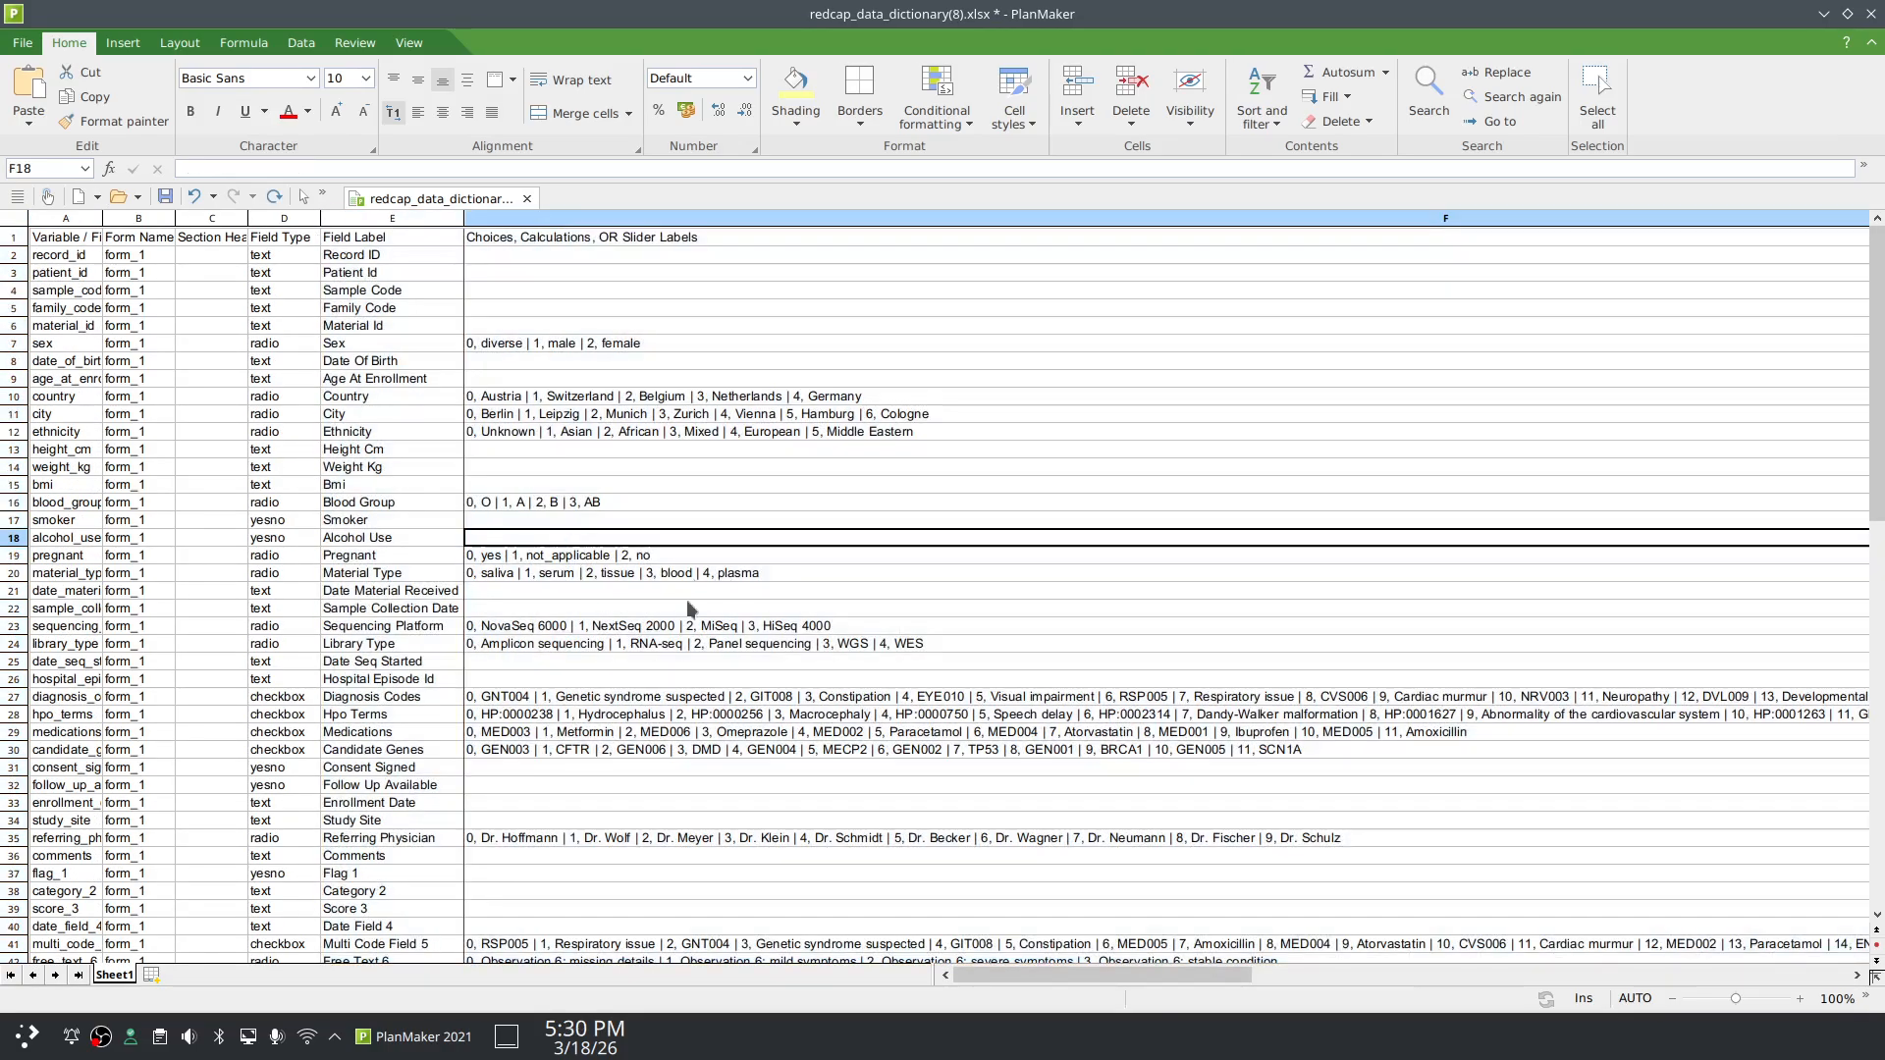
scroll(719, 676, "down", 1)
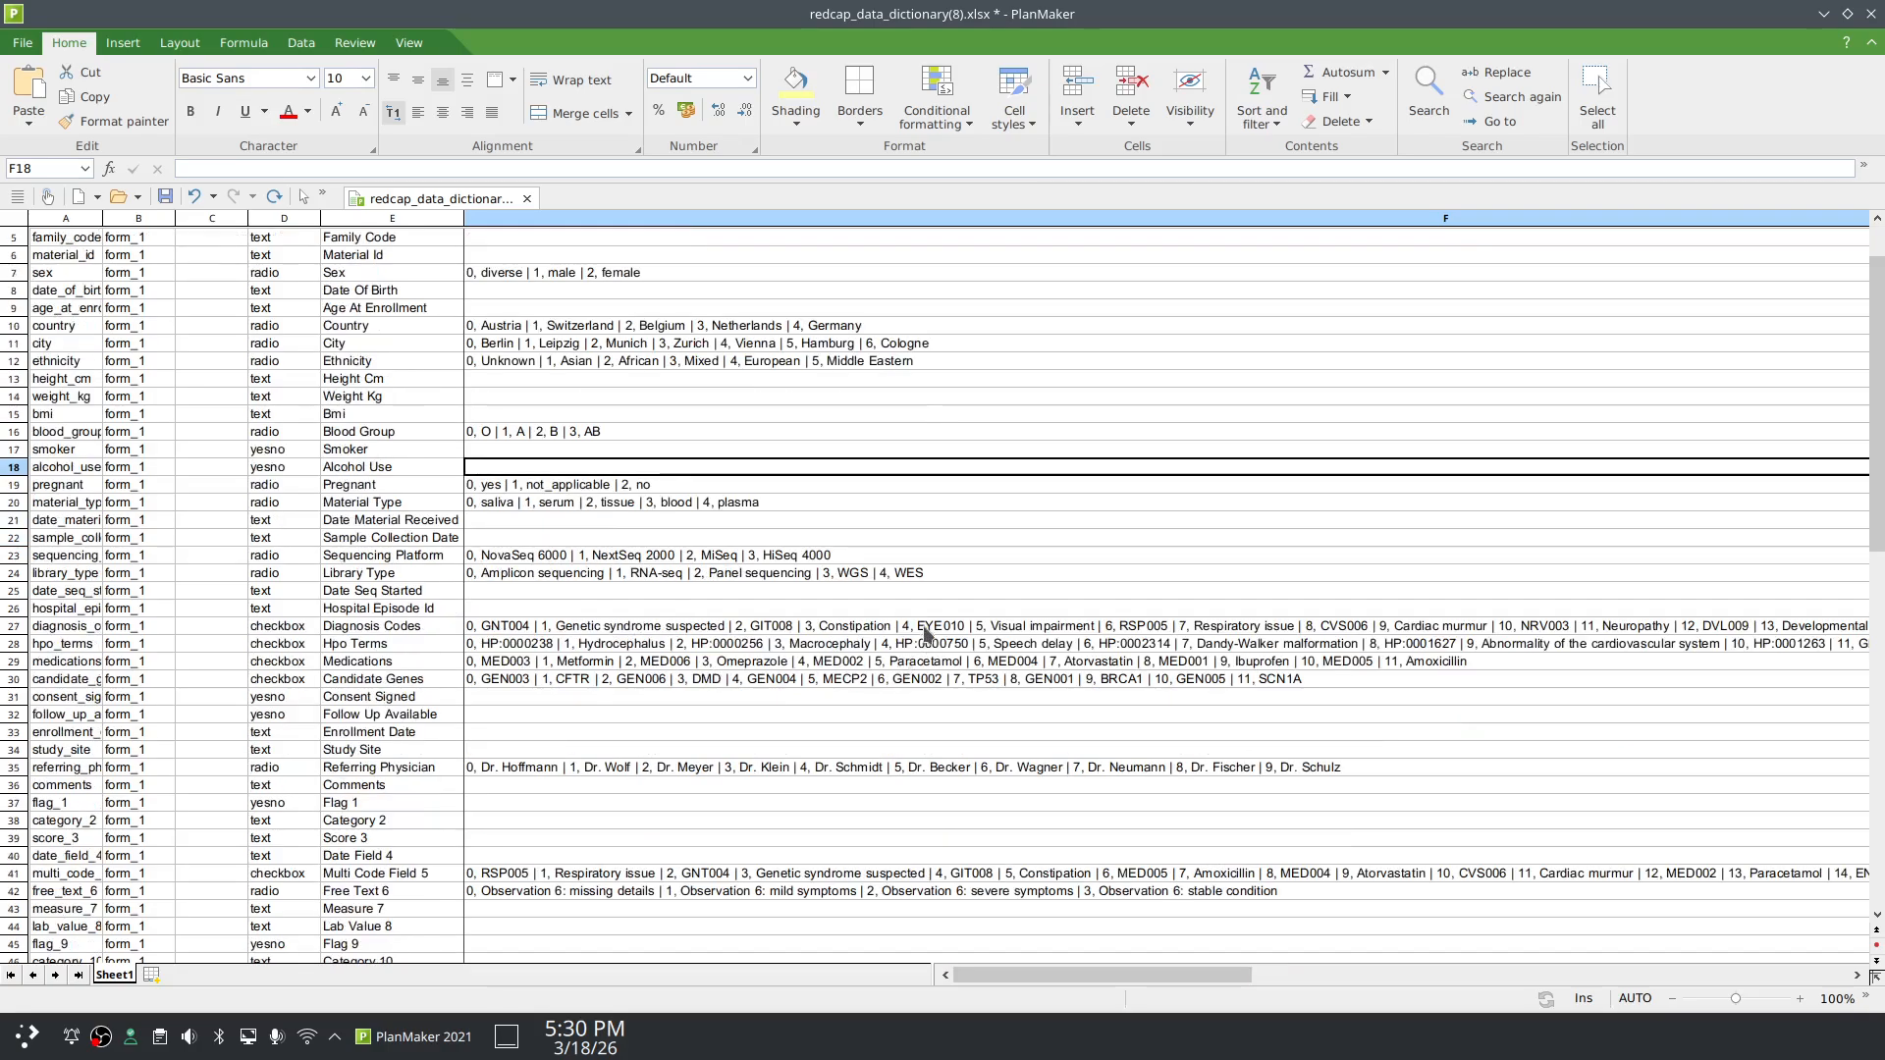
left_click(1870, 13)
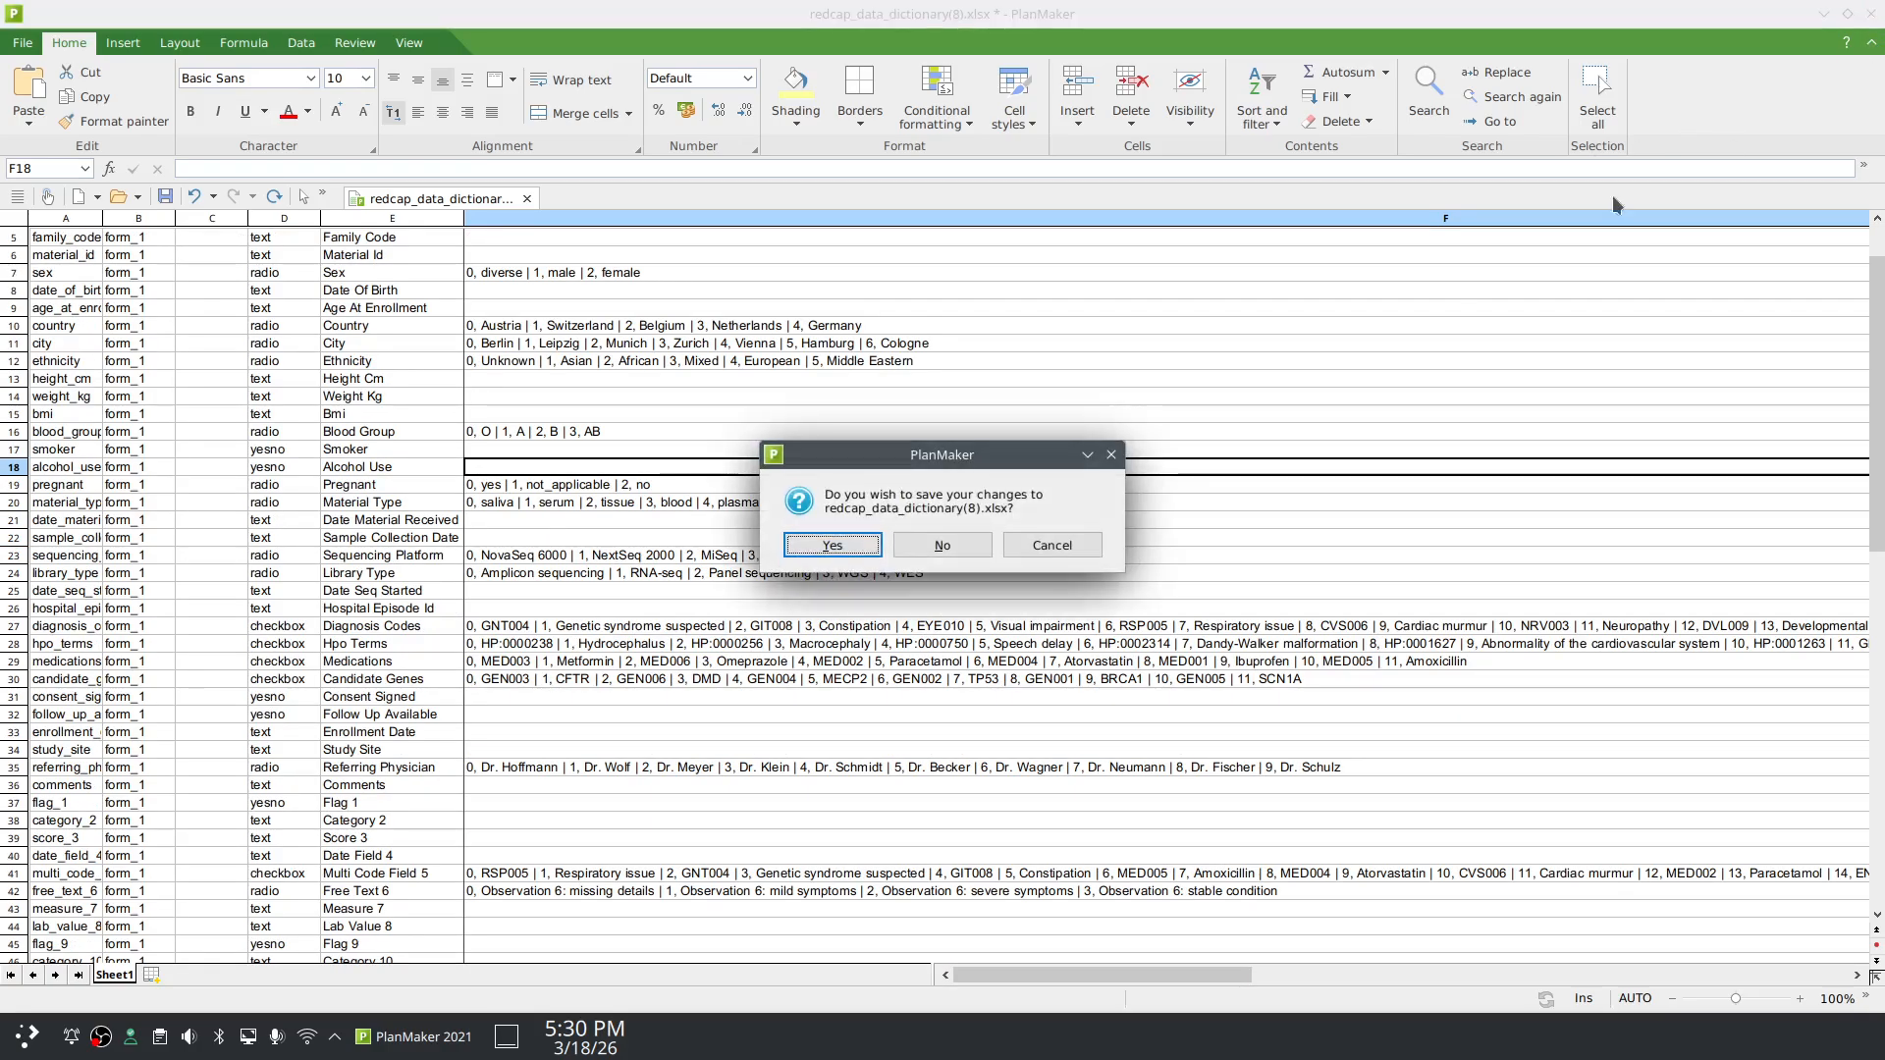
Step: Discard the dictionary sheet, then download data_import_pattern(7).csv from Data Import Pattern and open it
left_click(954, 551)
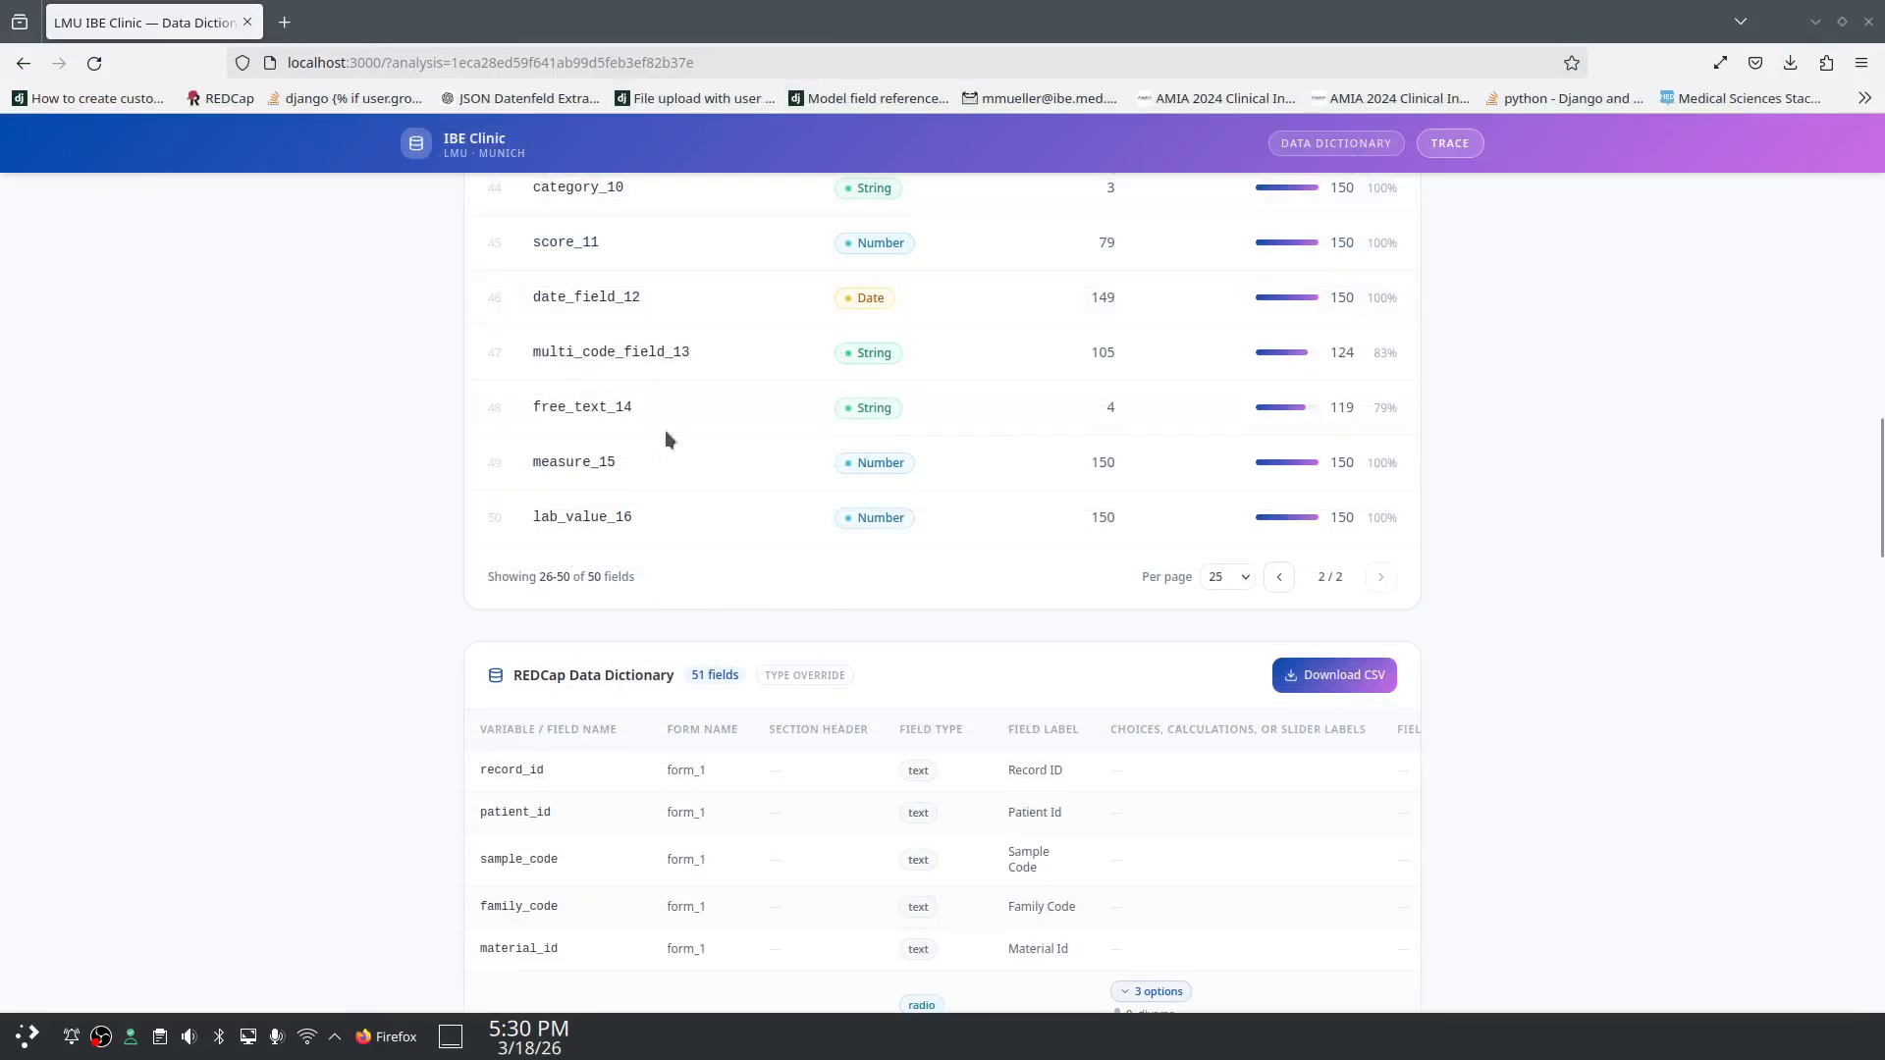
scroll(295, 643, "down", 3)
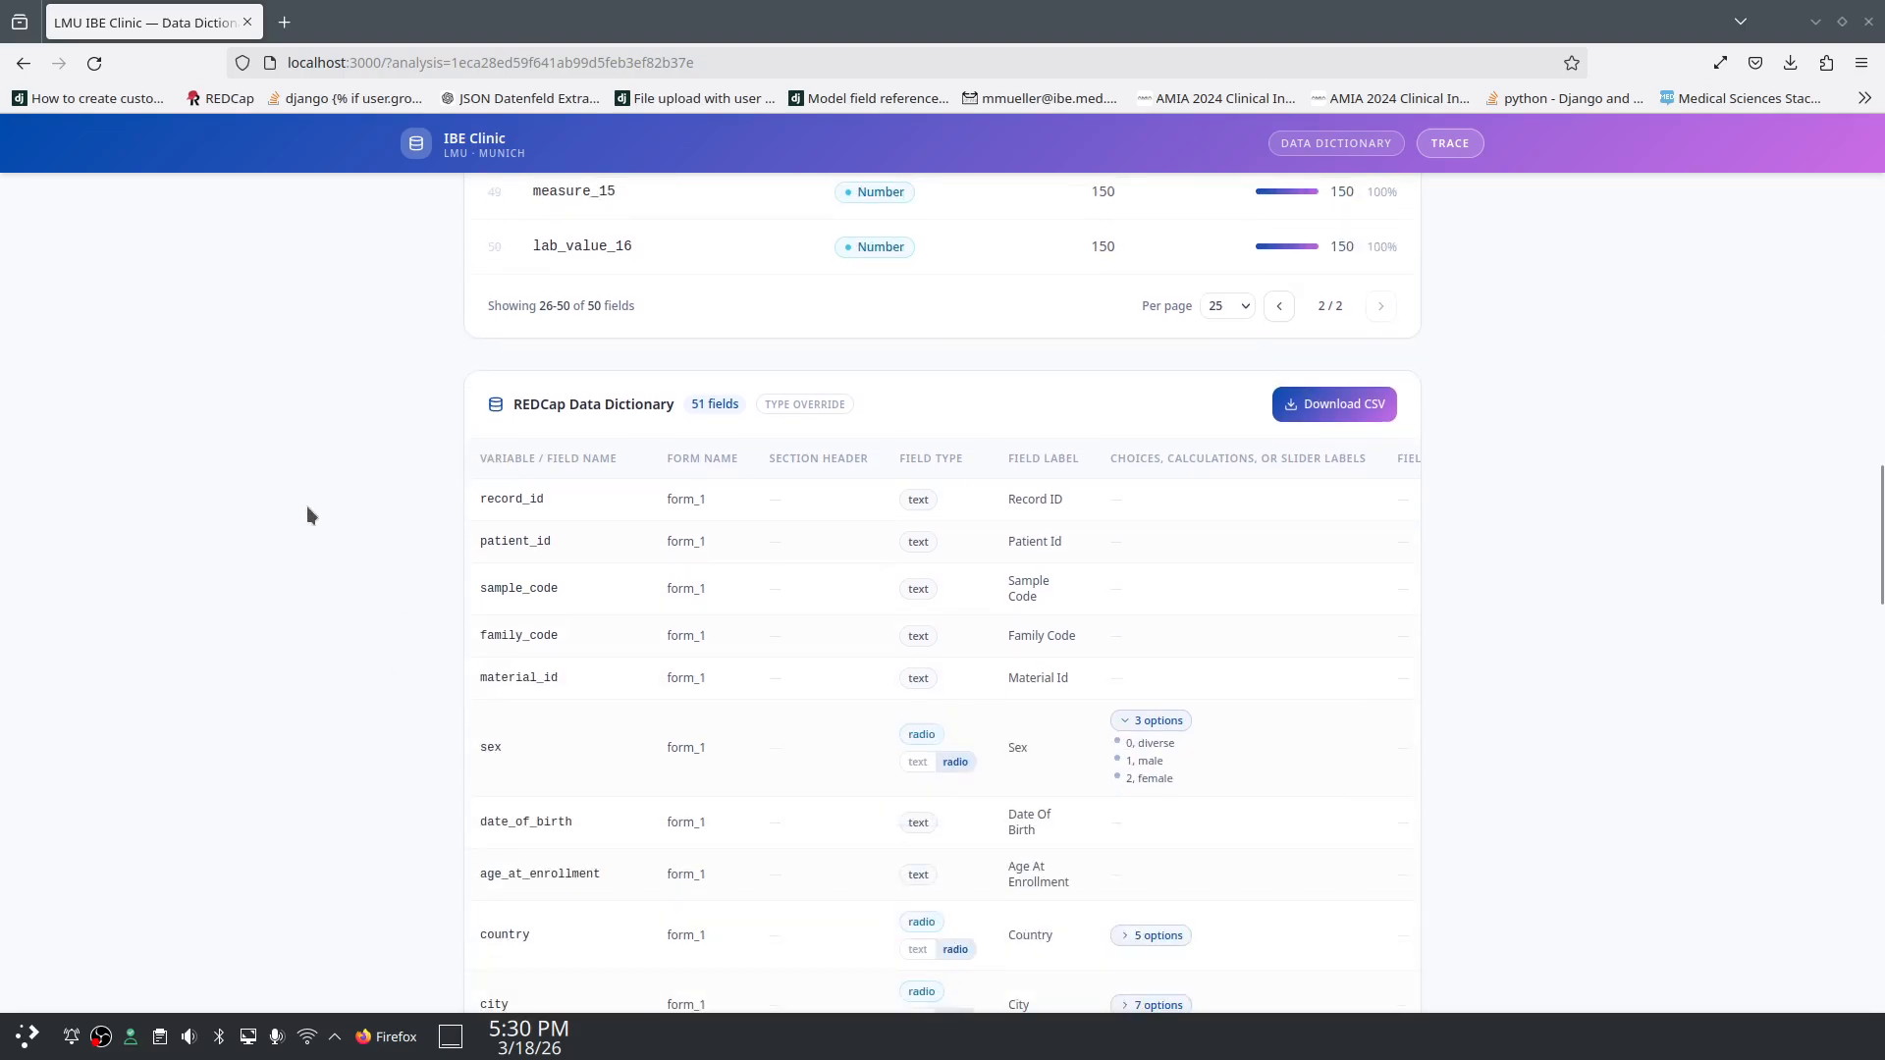
scroll(396, 569, "down", 12)
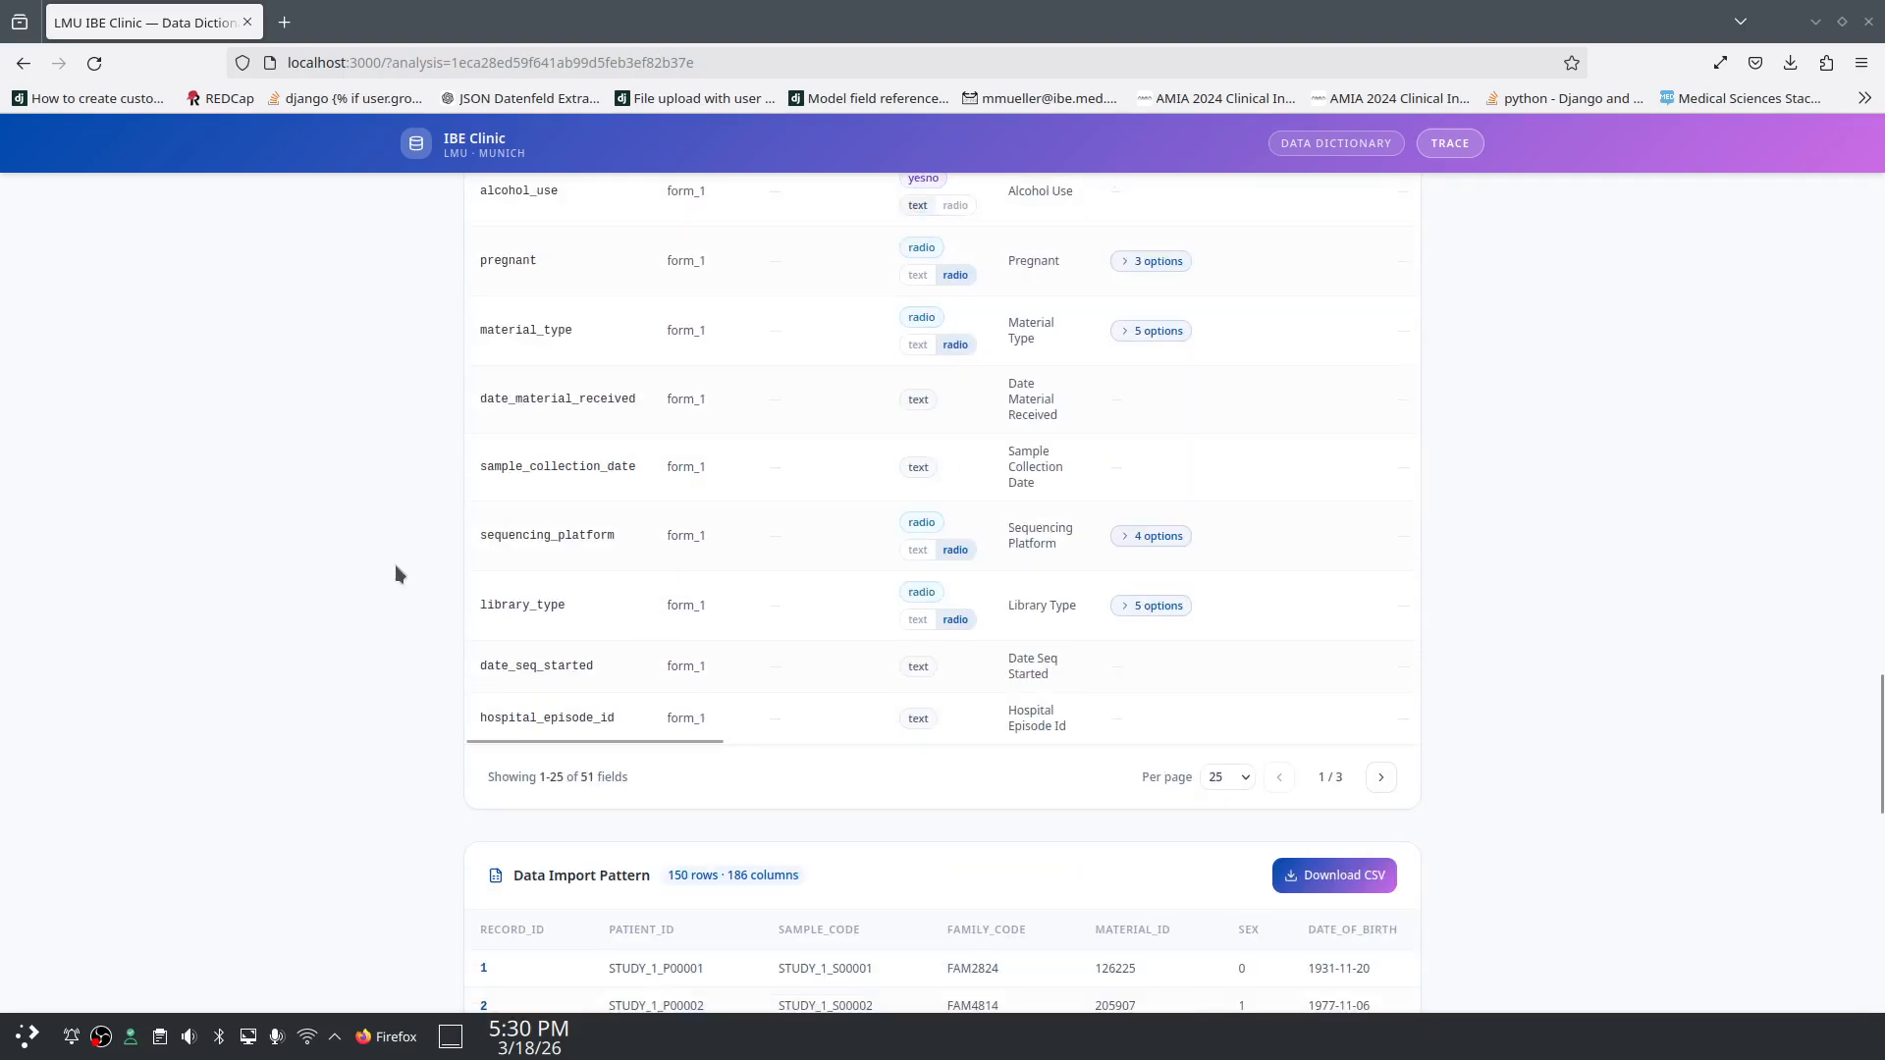
left_click(1337, 875)
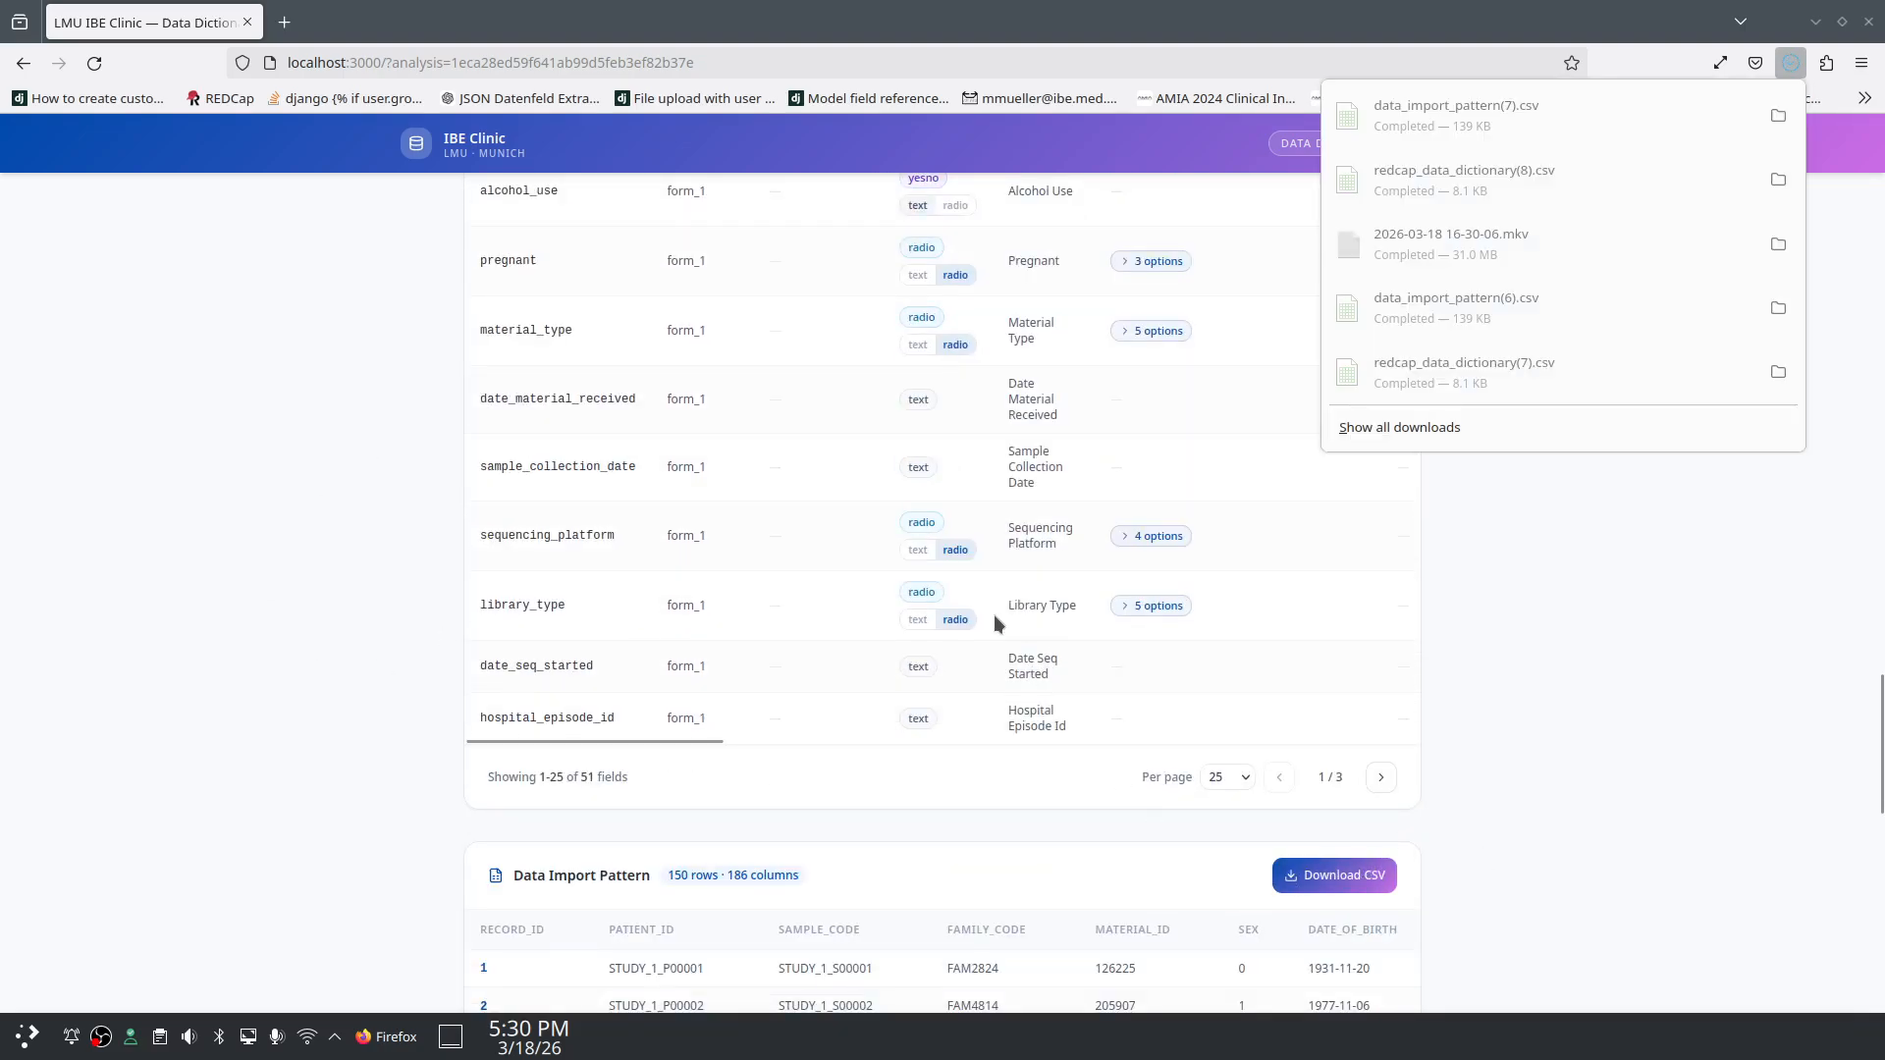
left_click(1665, 104)
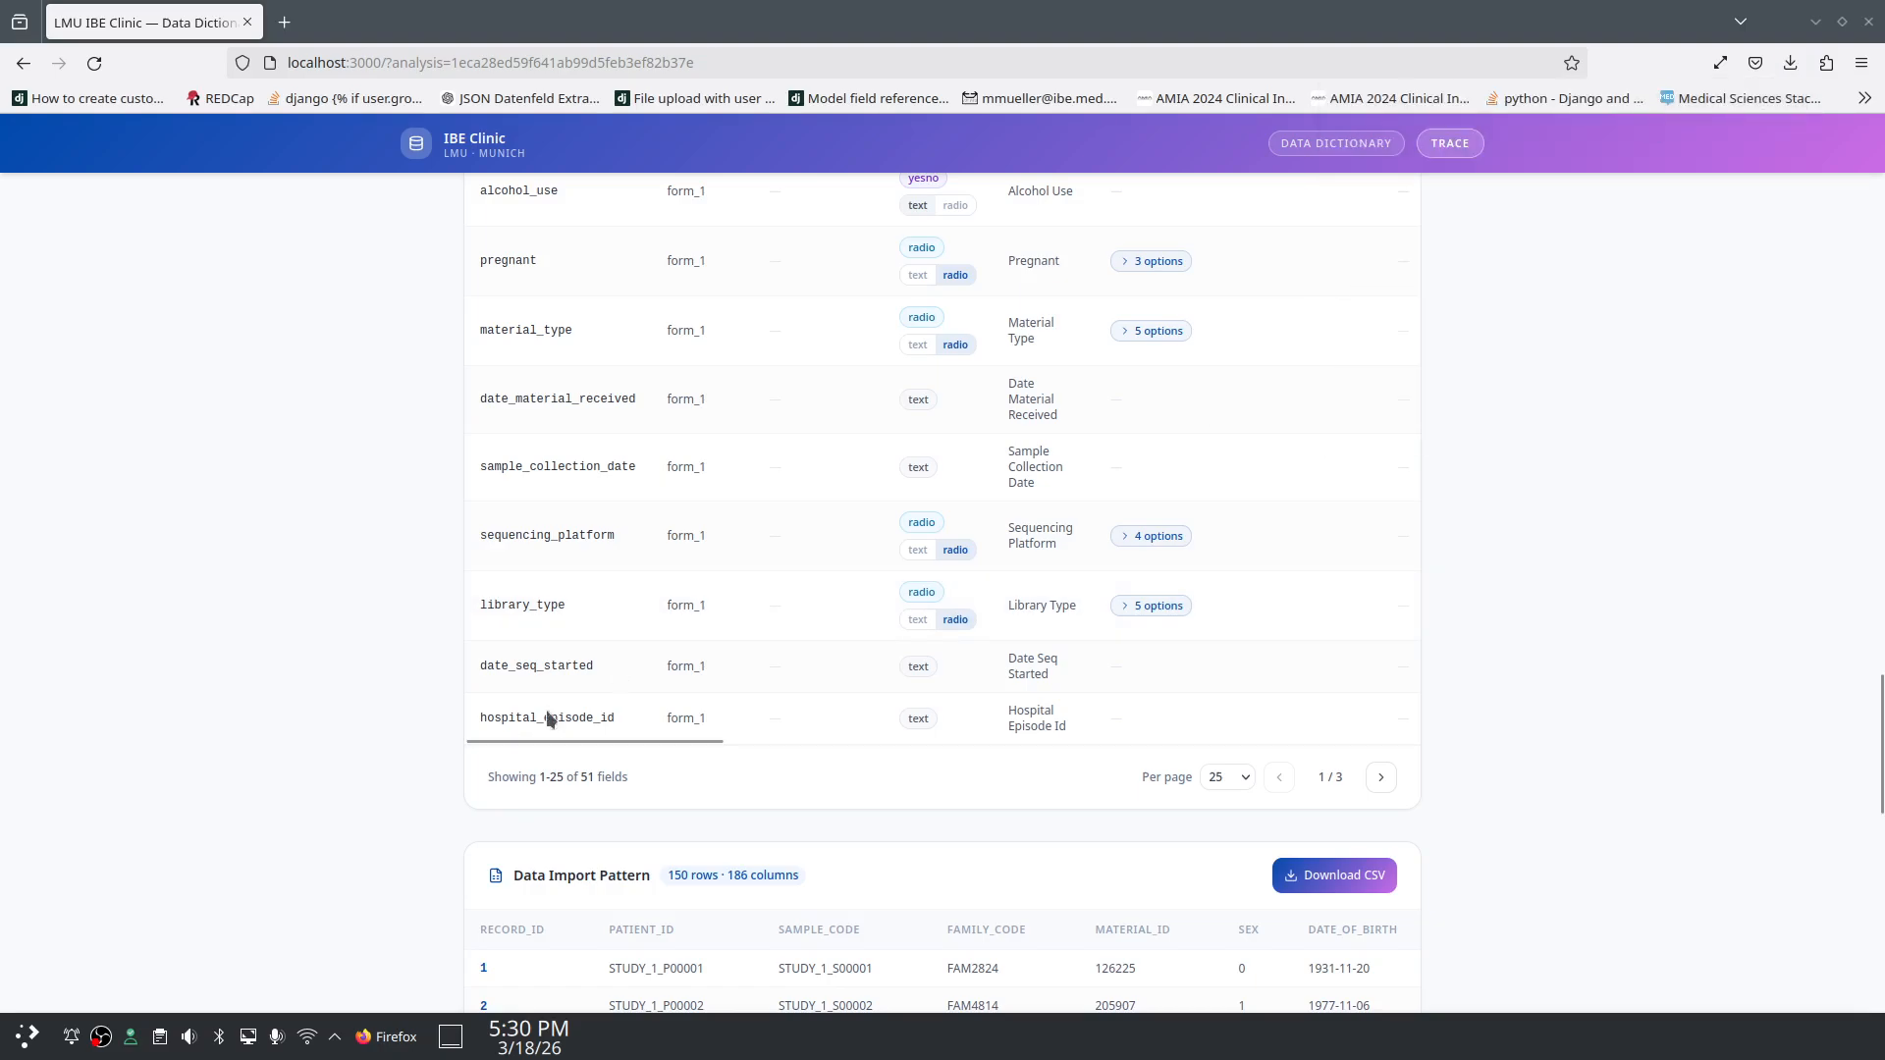
left_click(400, 1046)
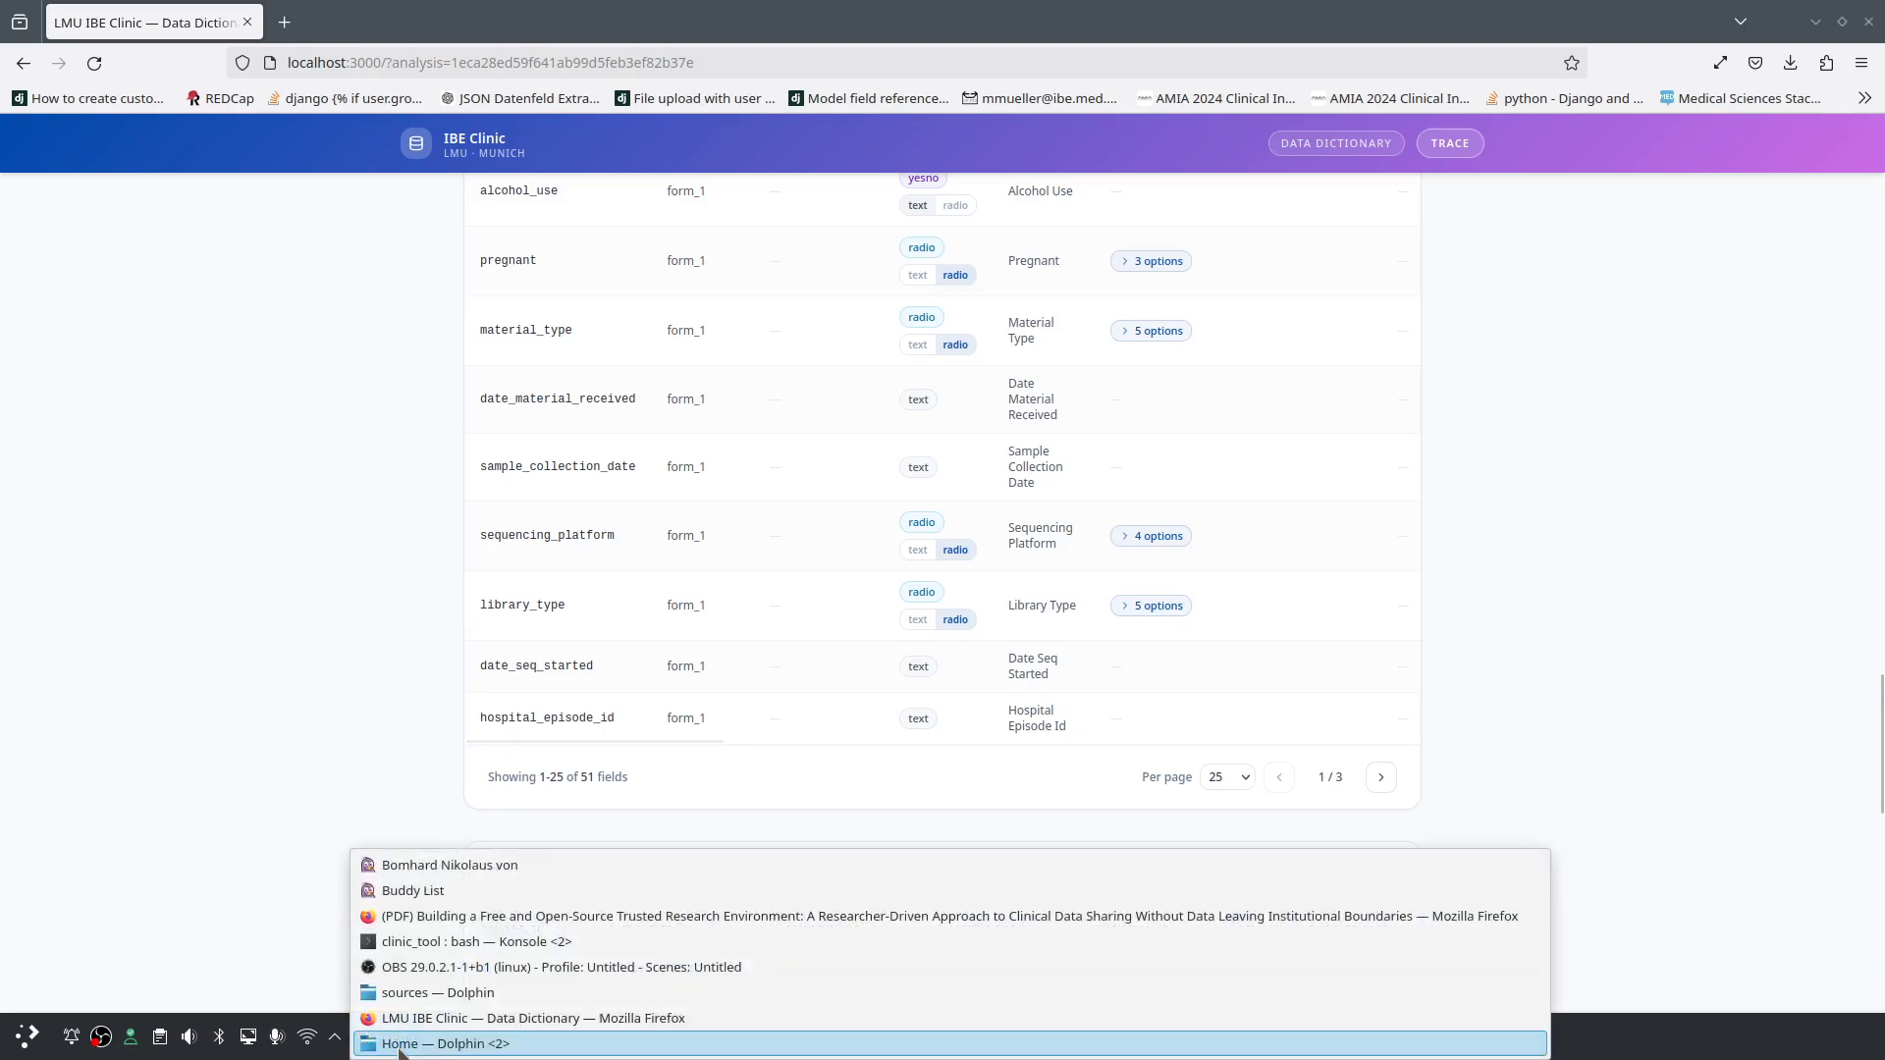
Step: Load data_import_pattern(7).csv into PlanMaker with UTF-8 encoding
left_click(316, 504)
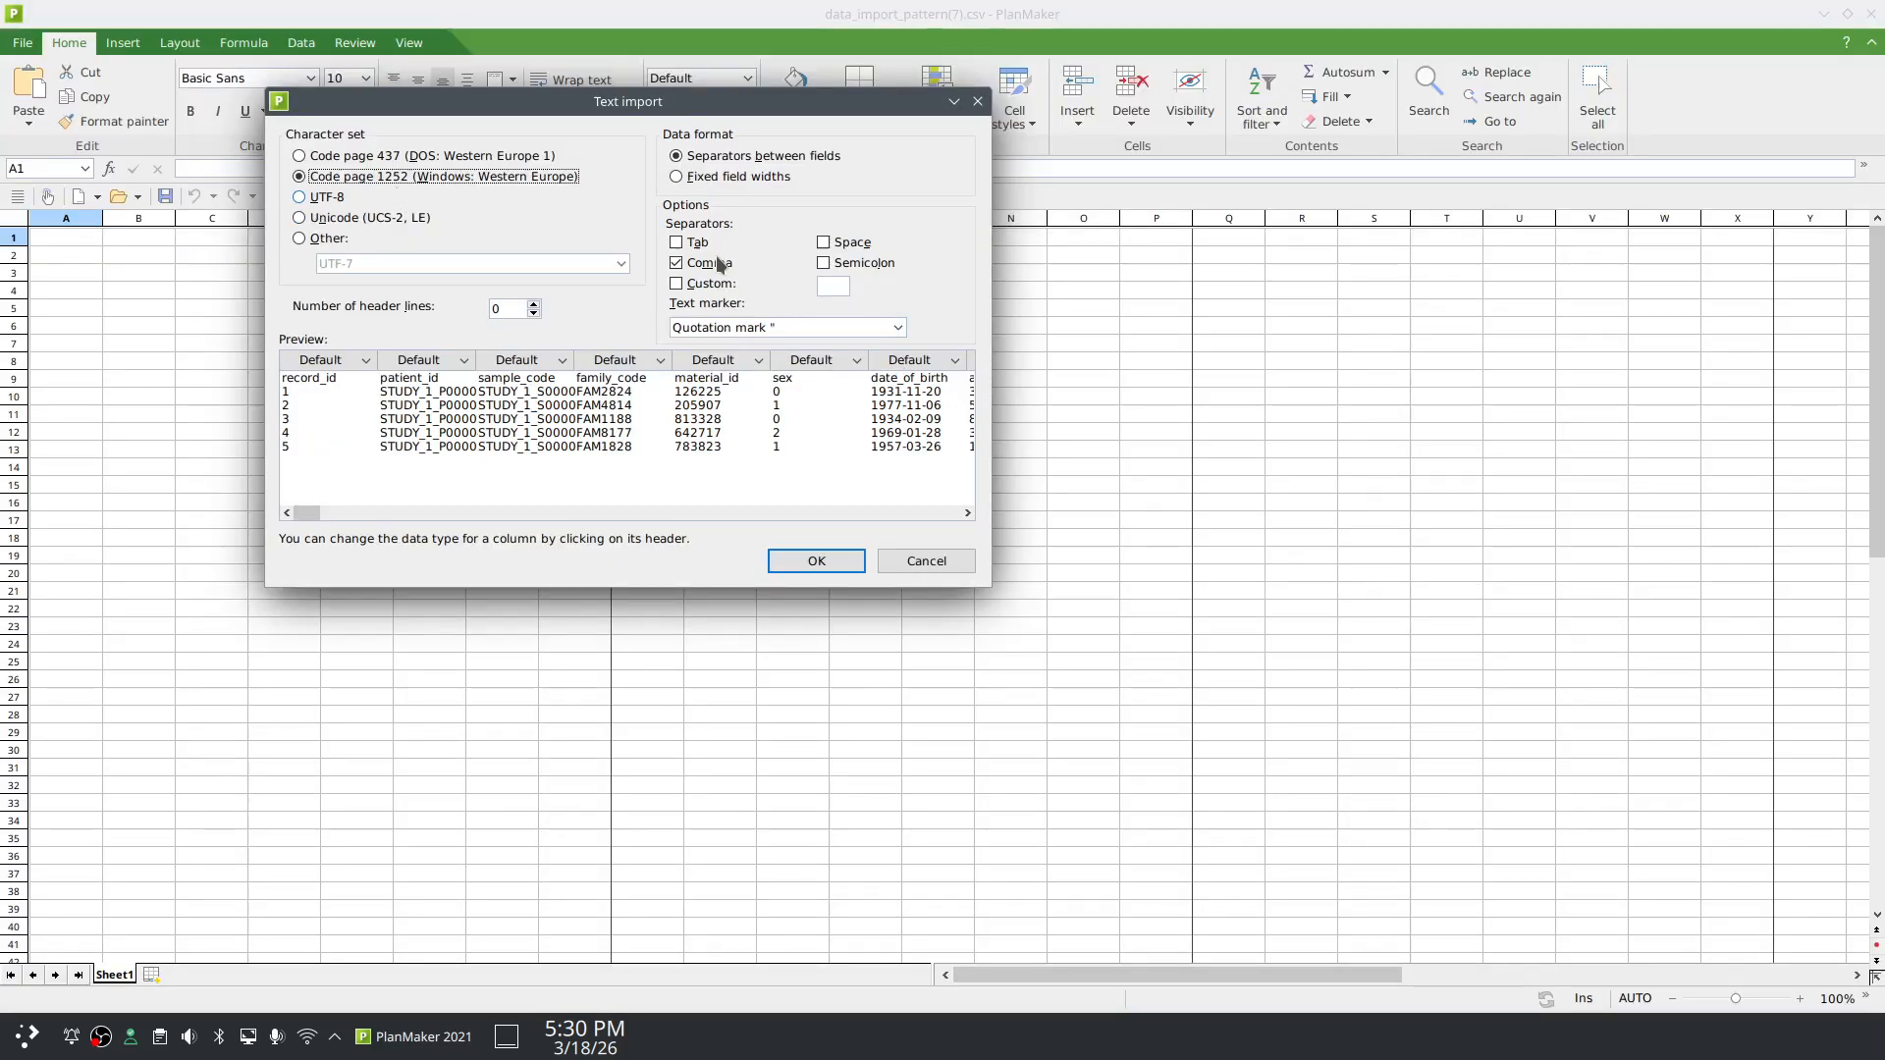
left_click(299, 197)
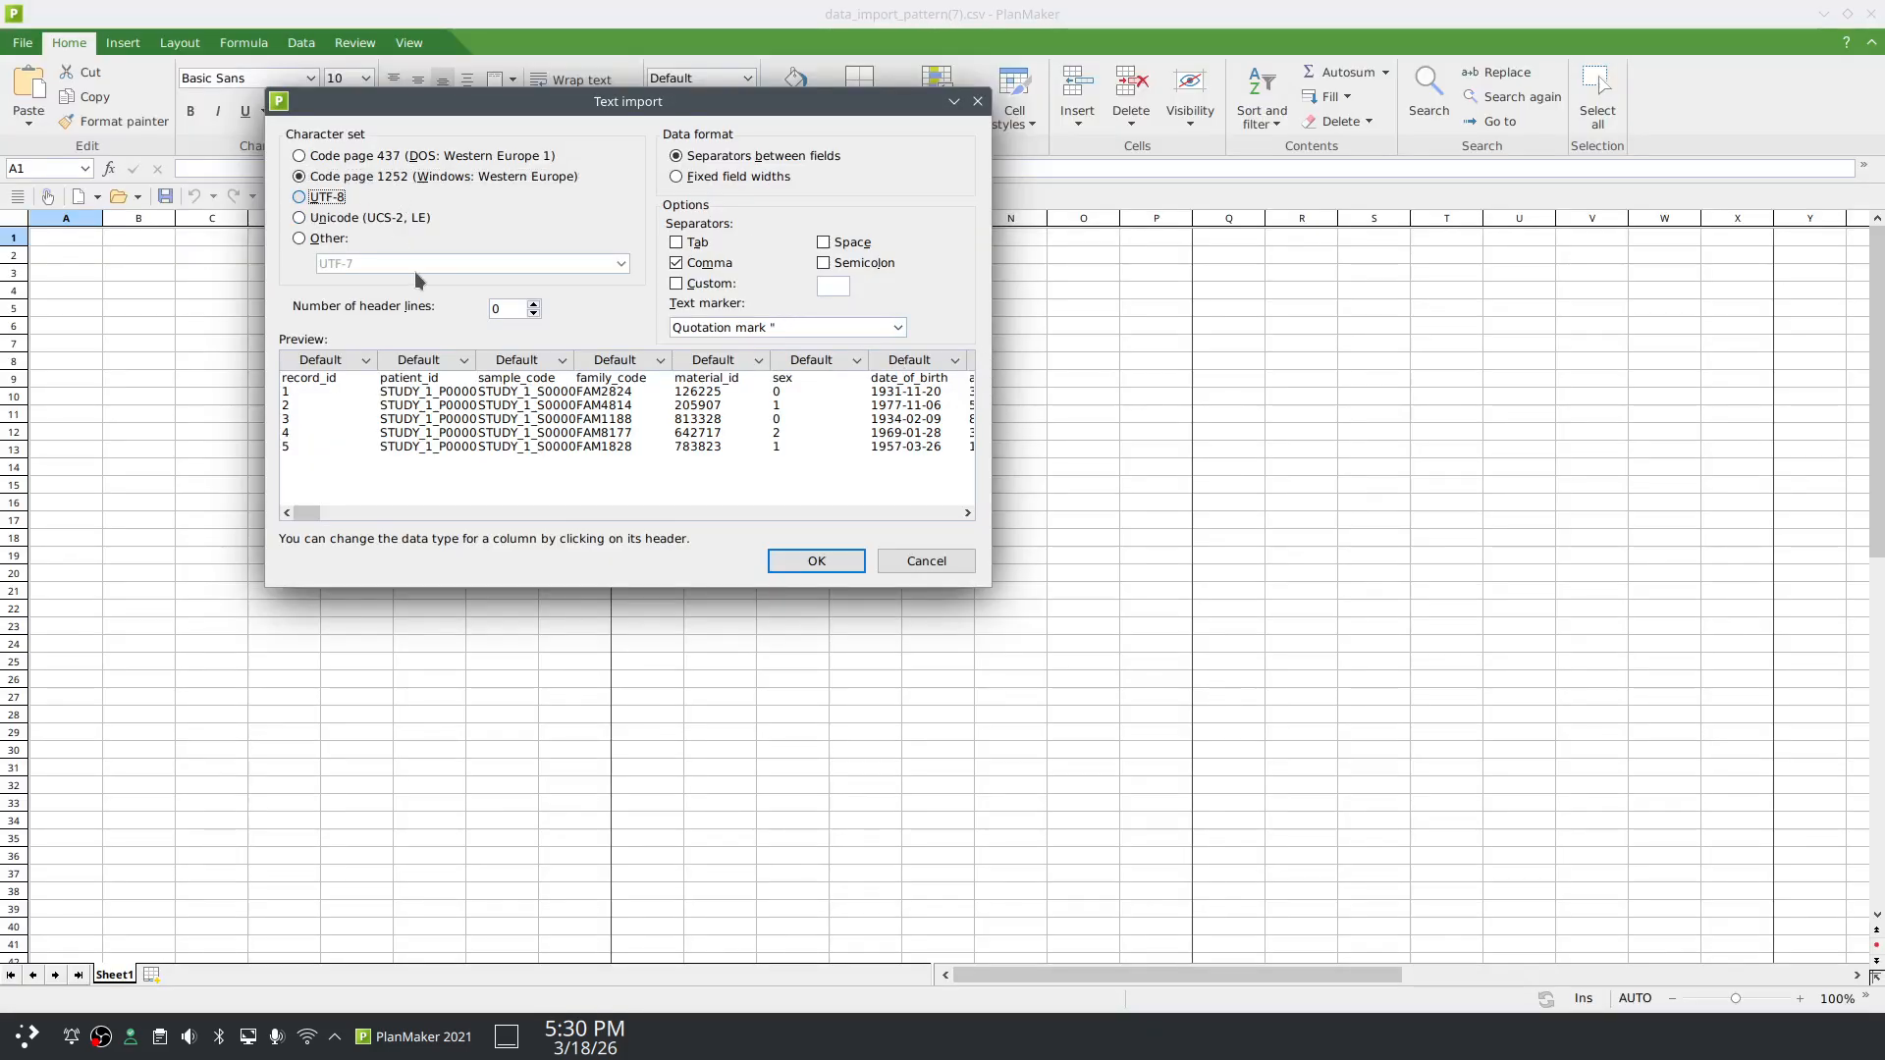
left_click(826, 566)
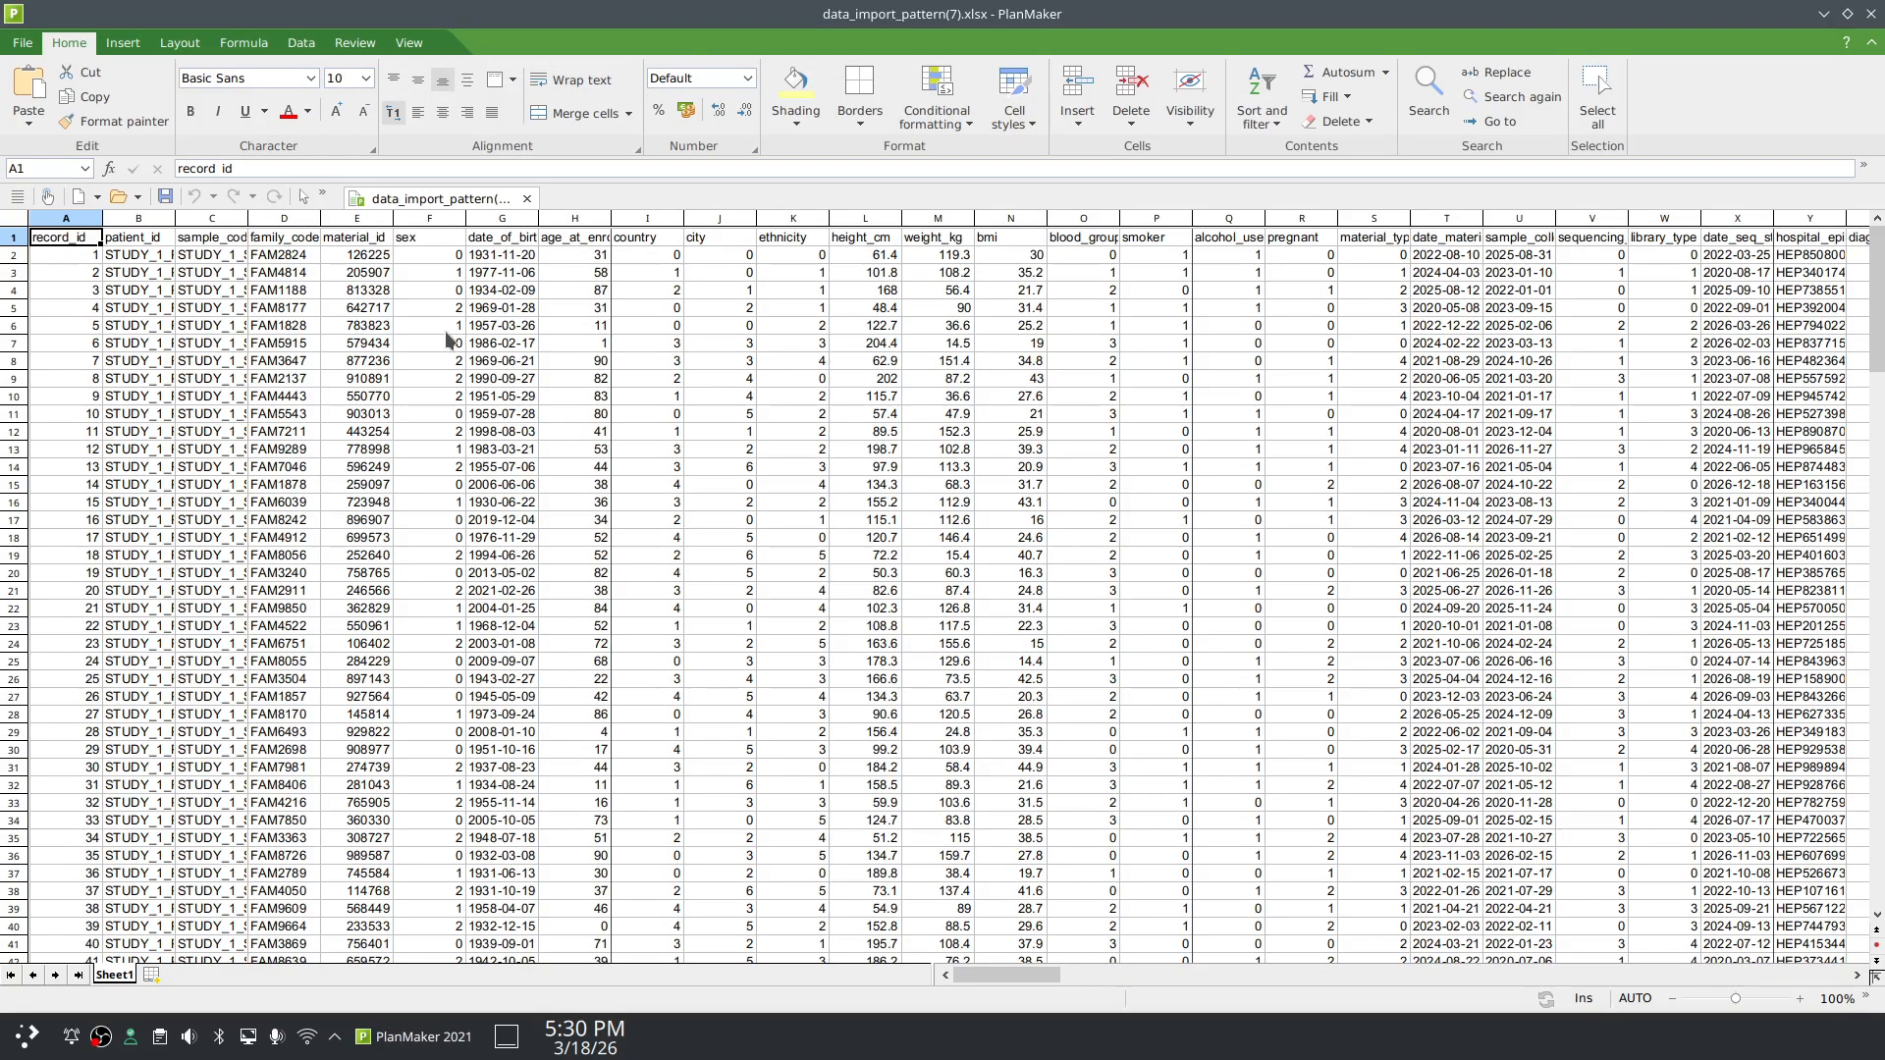
Step: Autofit columns A–E to their contents, then close PlanMaker without saving
double_click(102, 218)
double_click(163, 220)
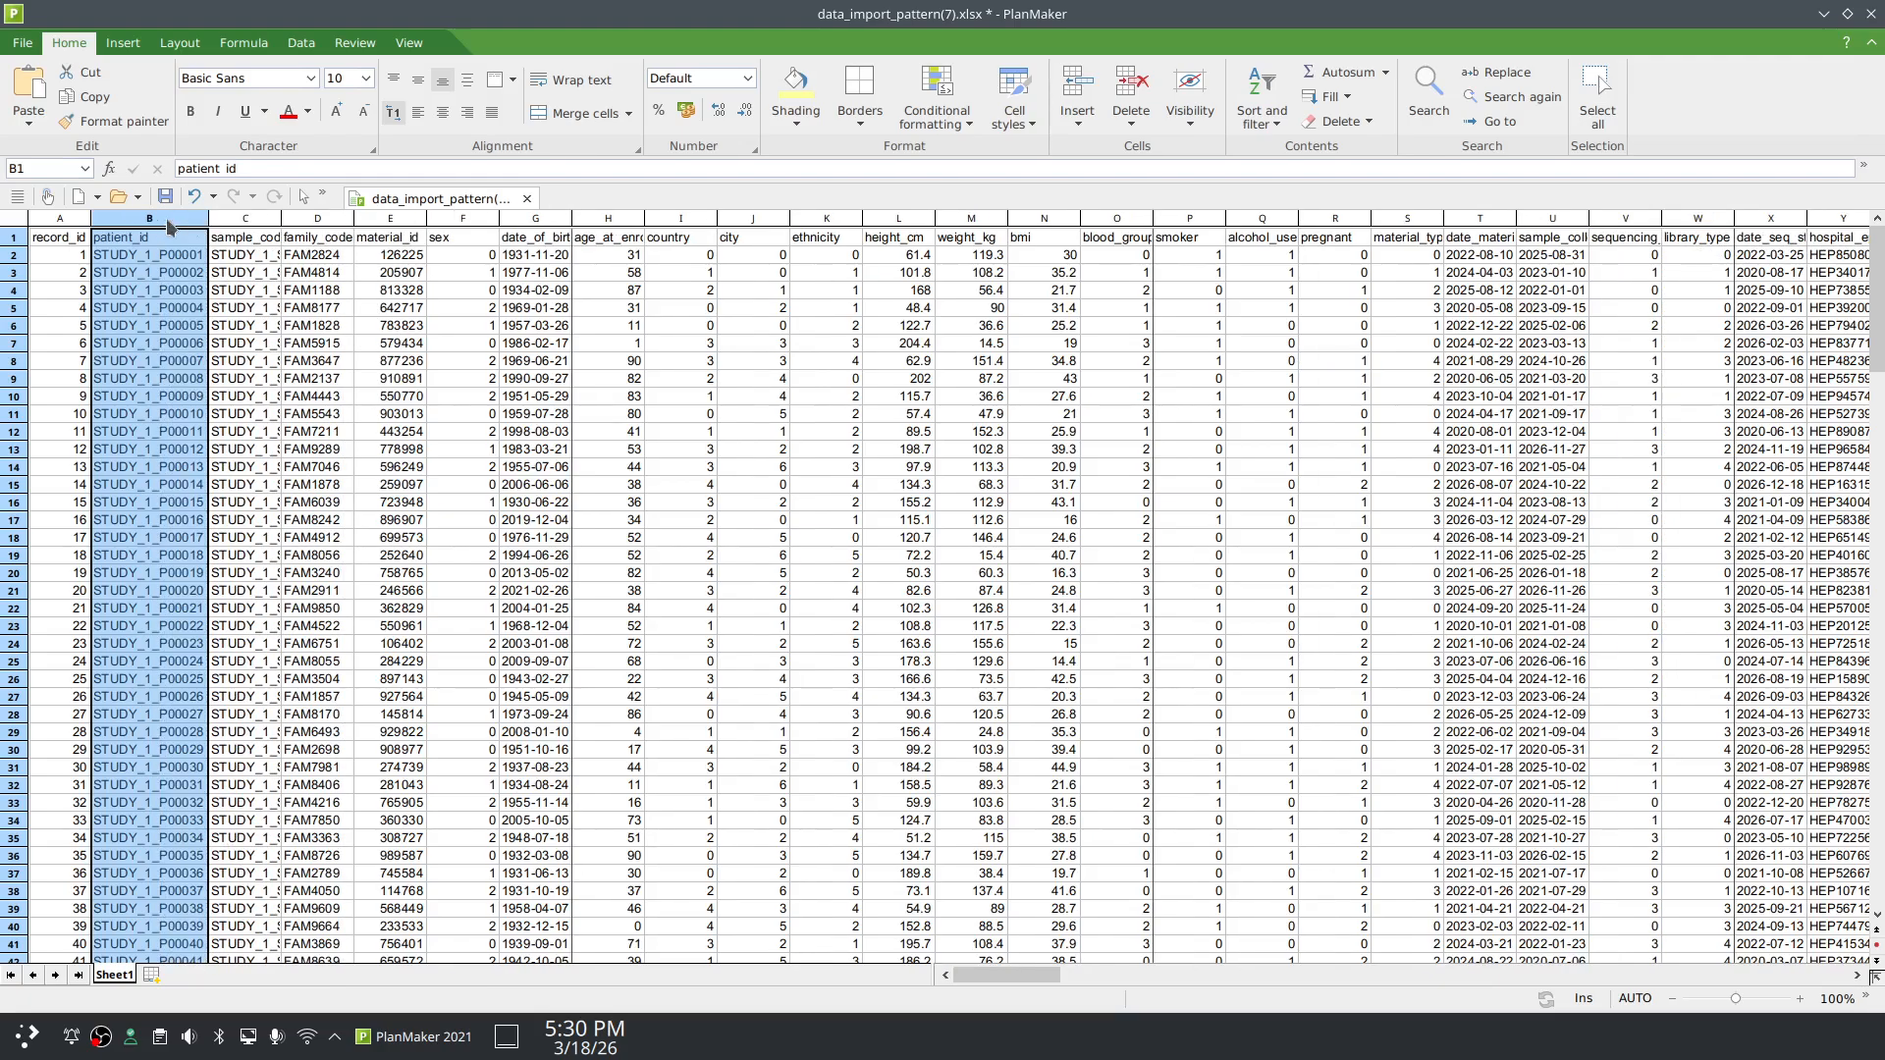
double_click(281, 218)
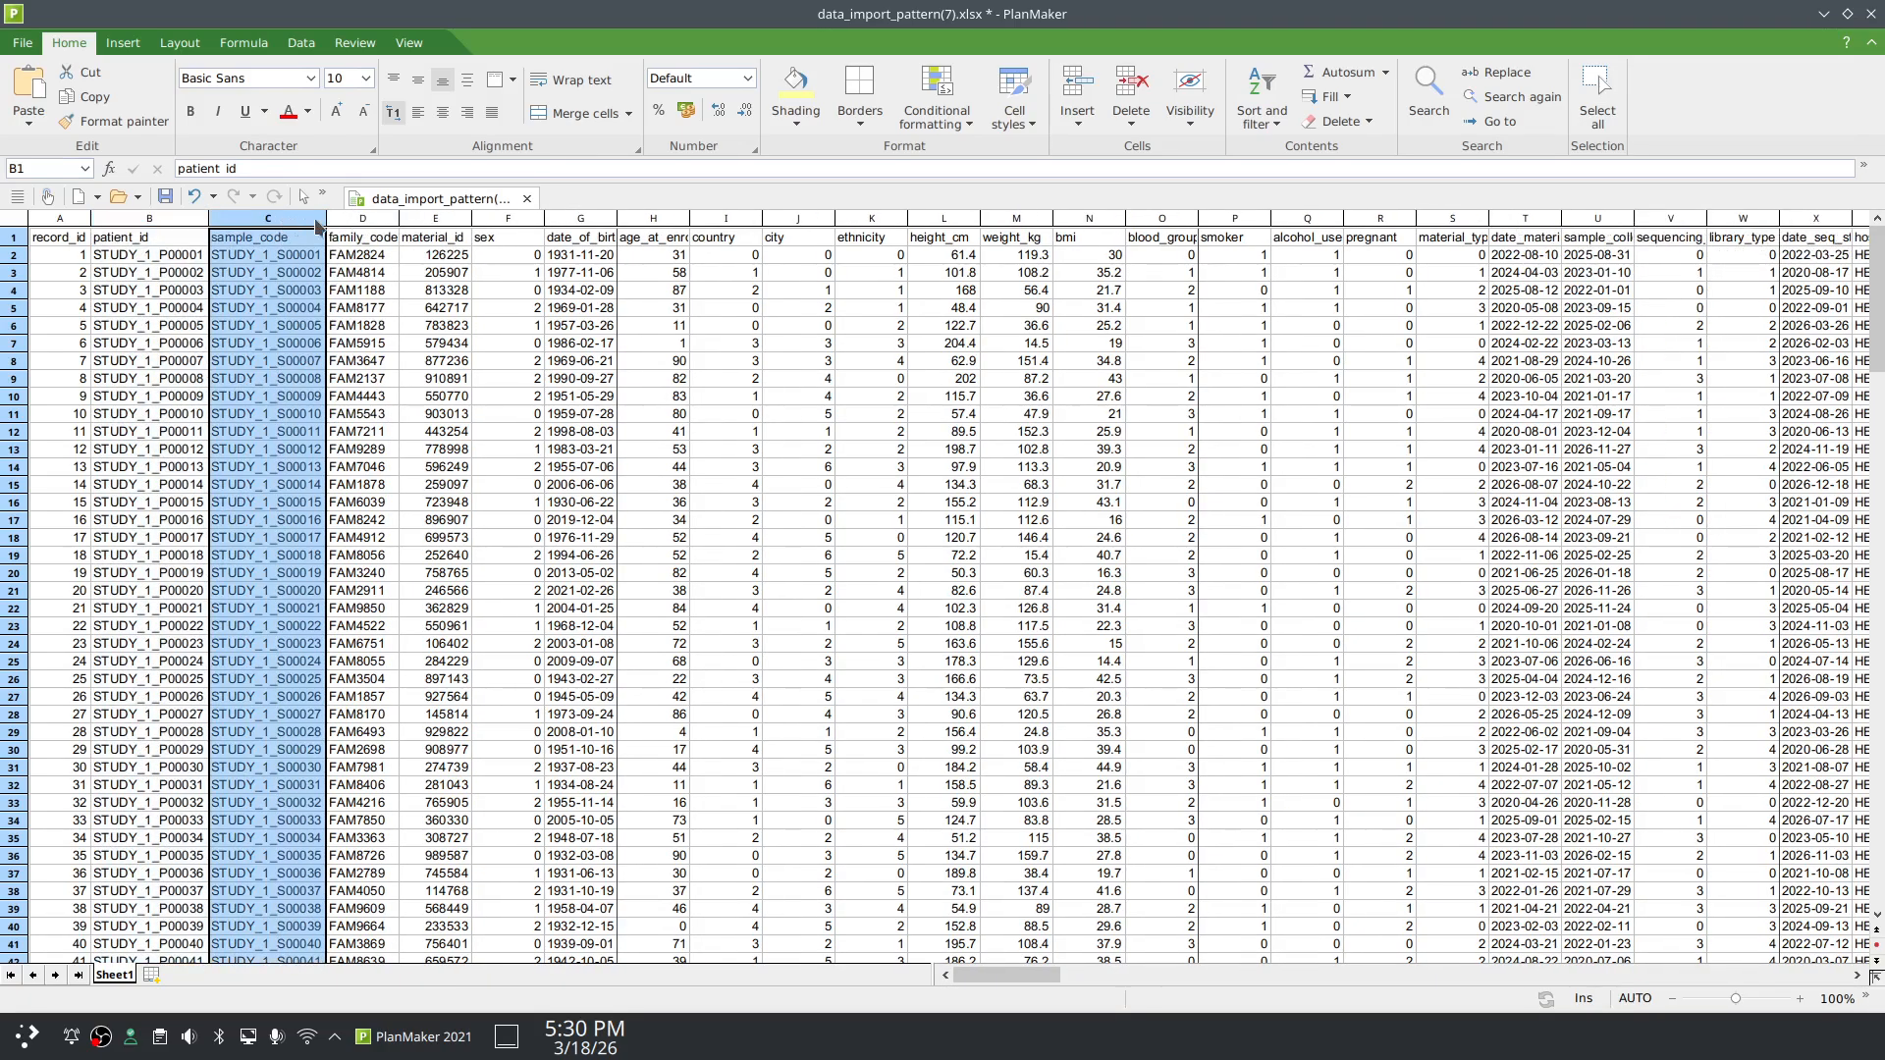
double_click(399, 220)
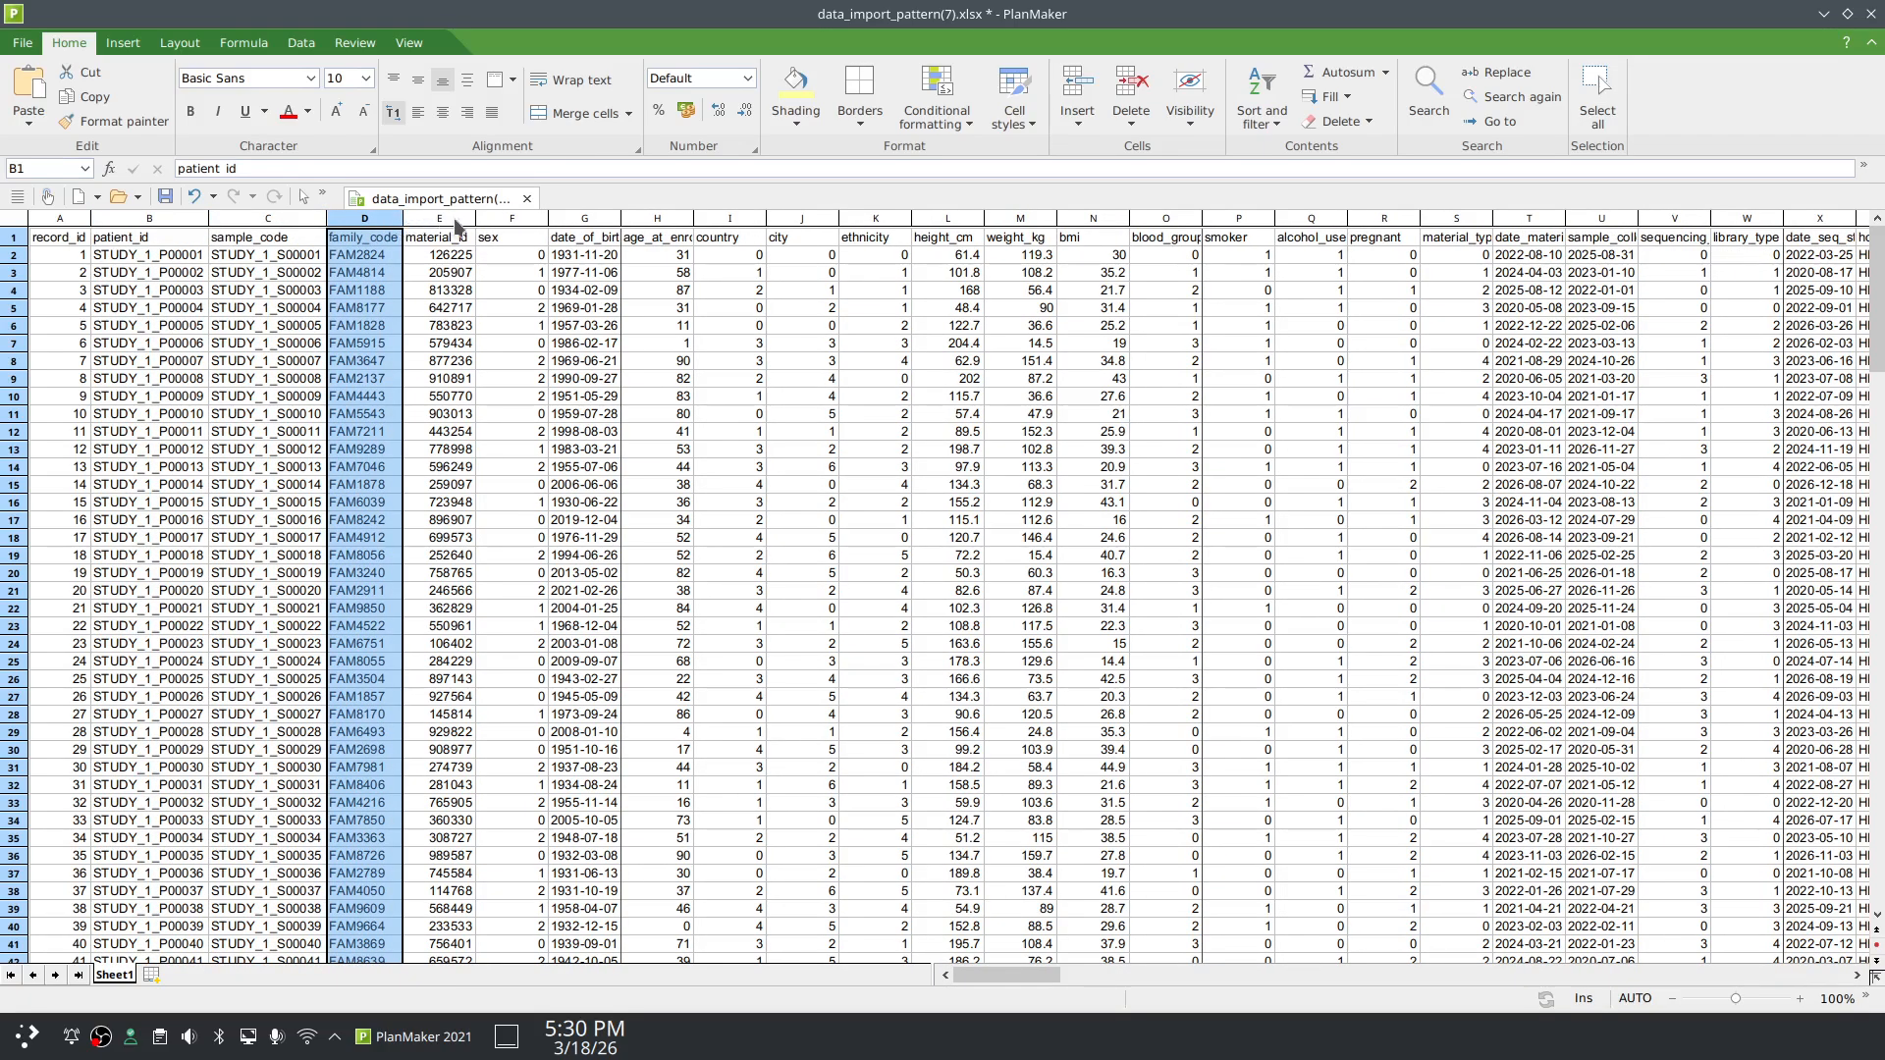
double_click(474, 220)
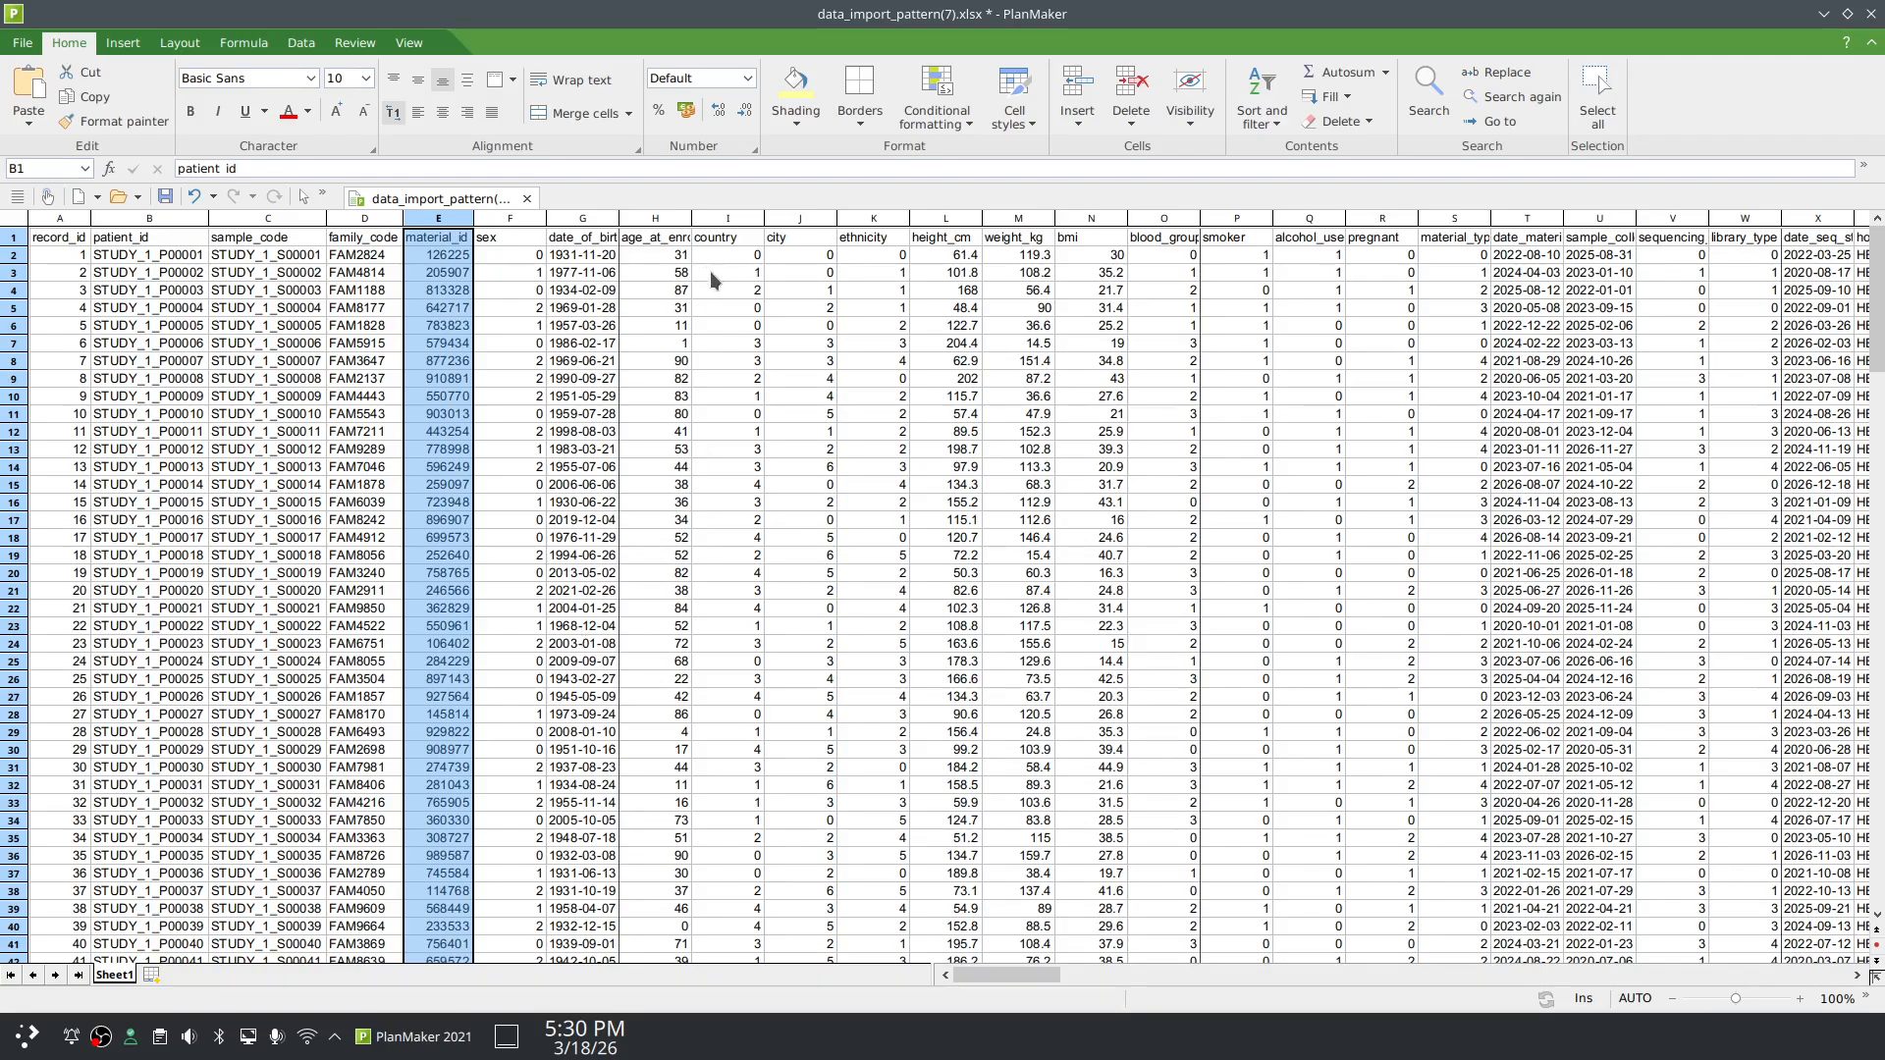
left_click(1871, 16)
left_click(931, 545)
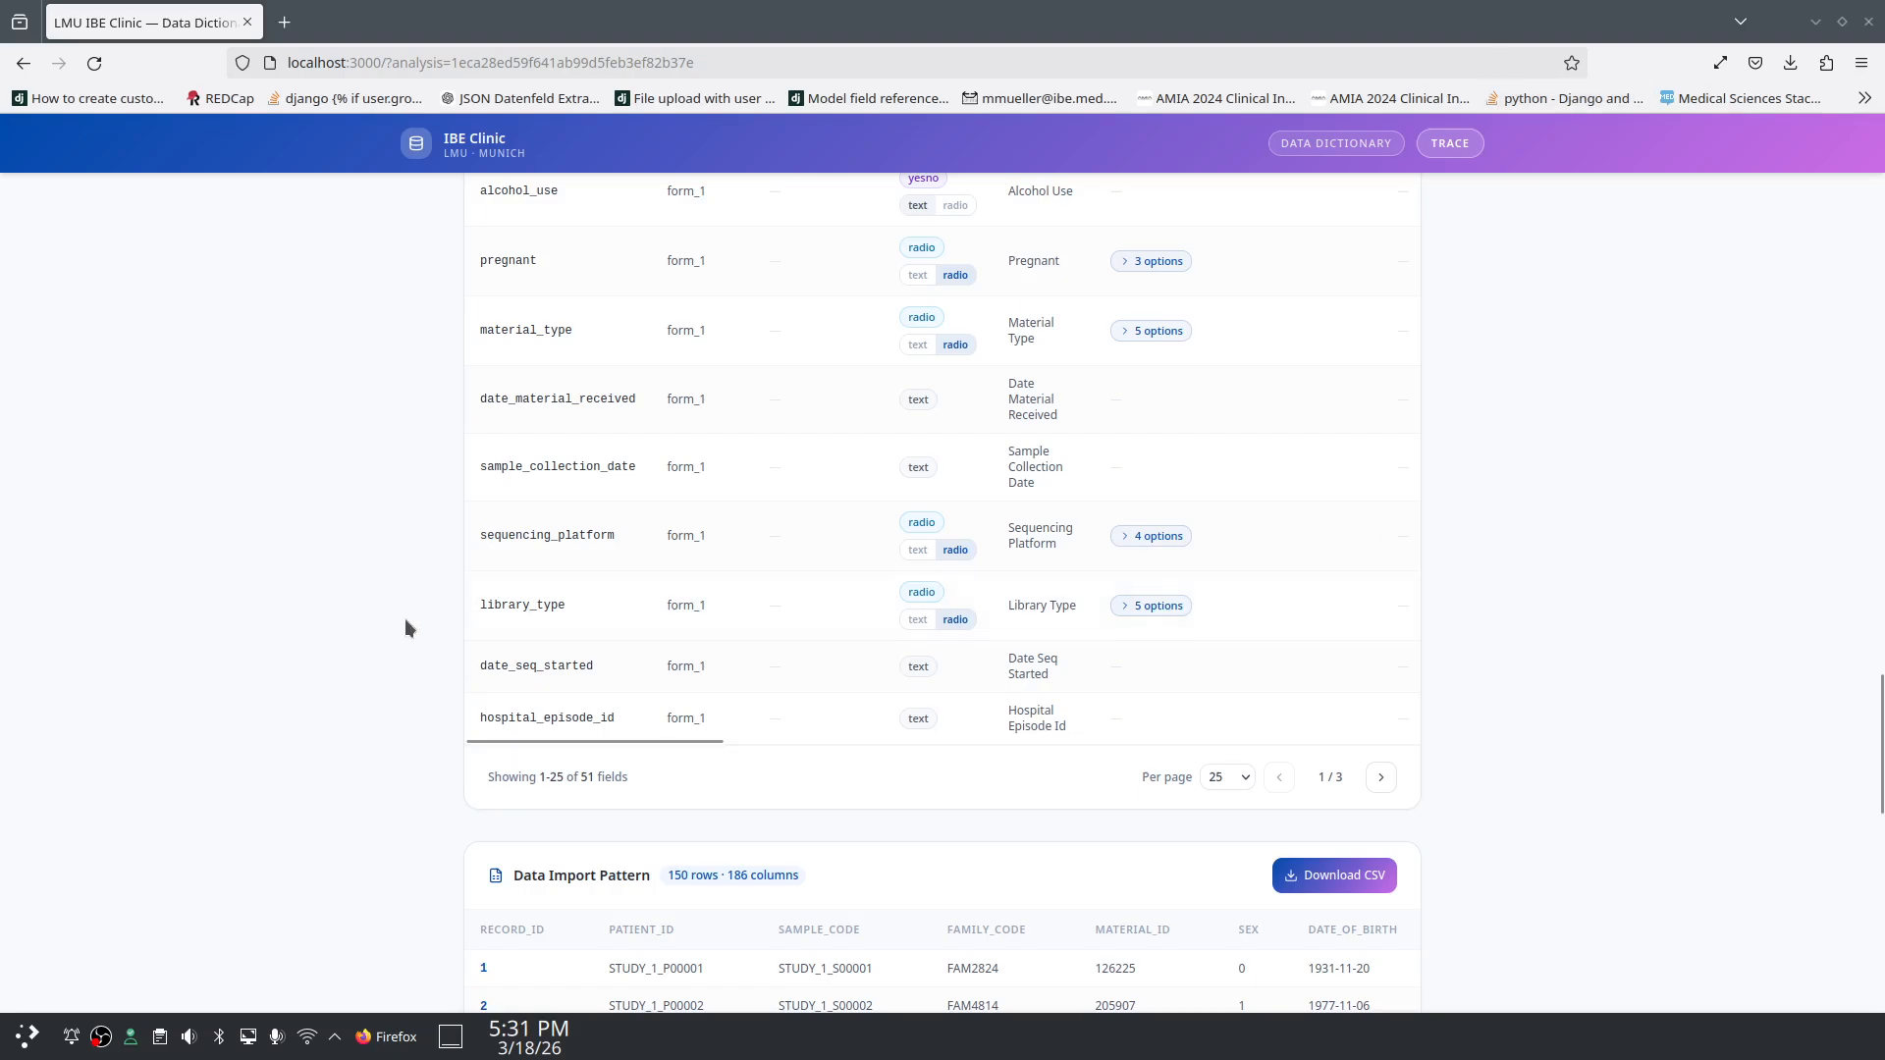
scroll(394, 597, "down", 10)
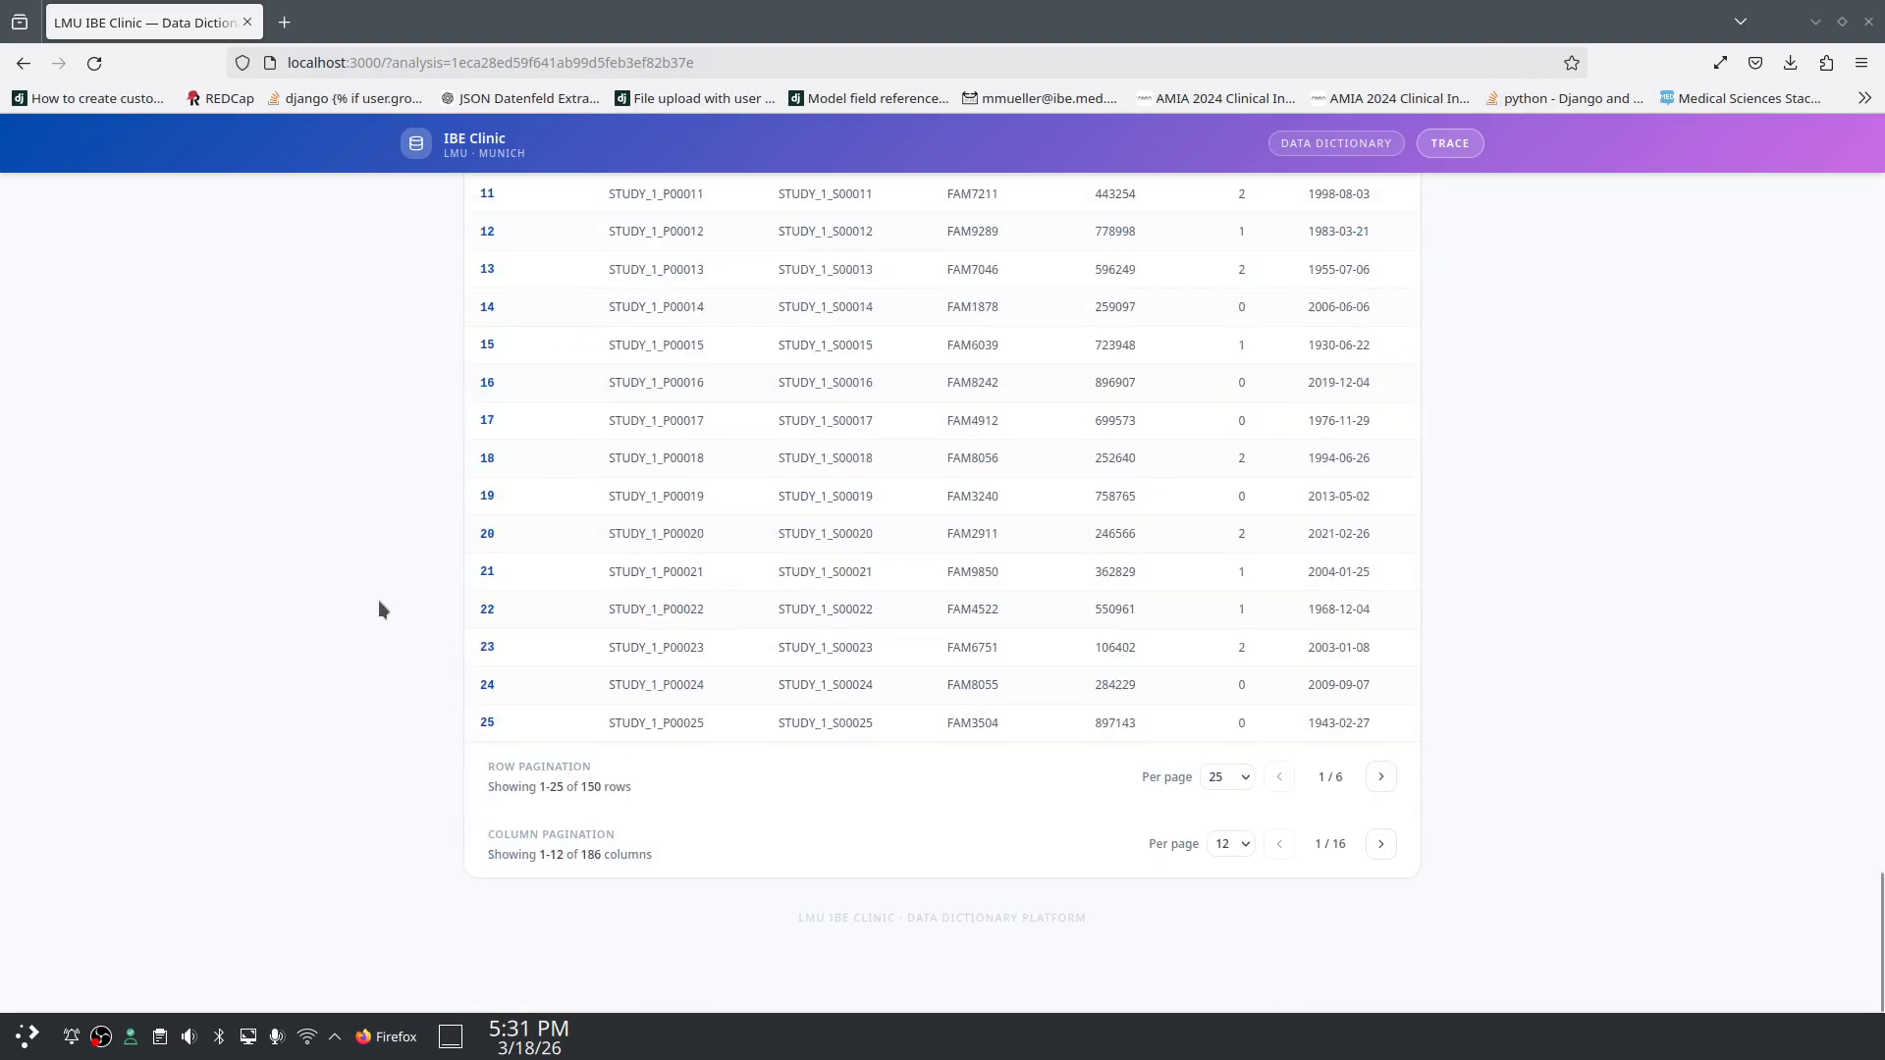
scroll(379, 601, "up", 20)
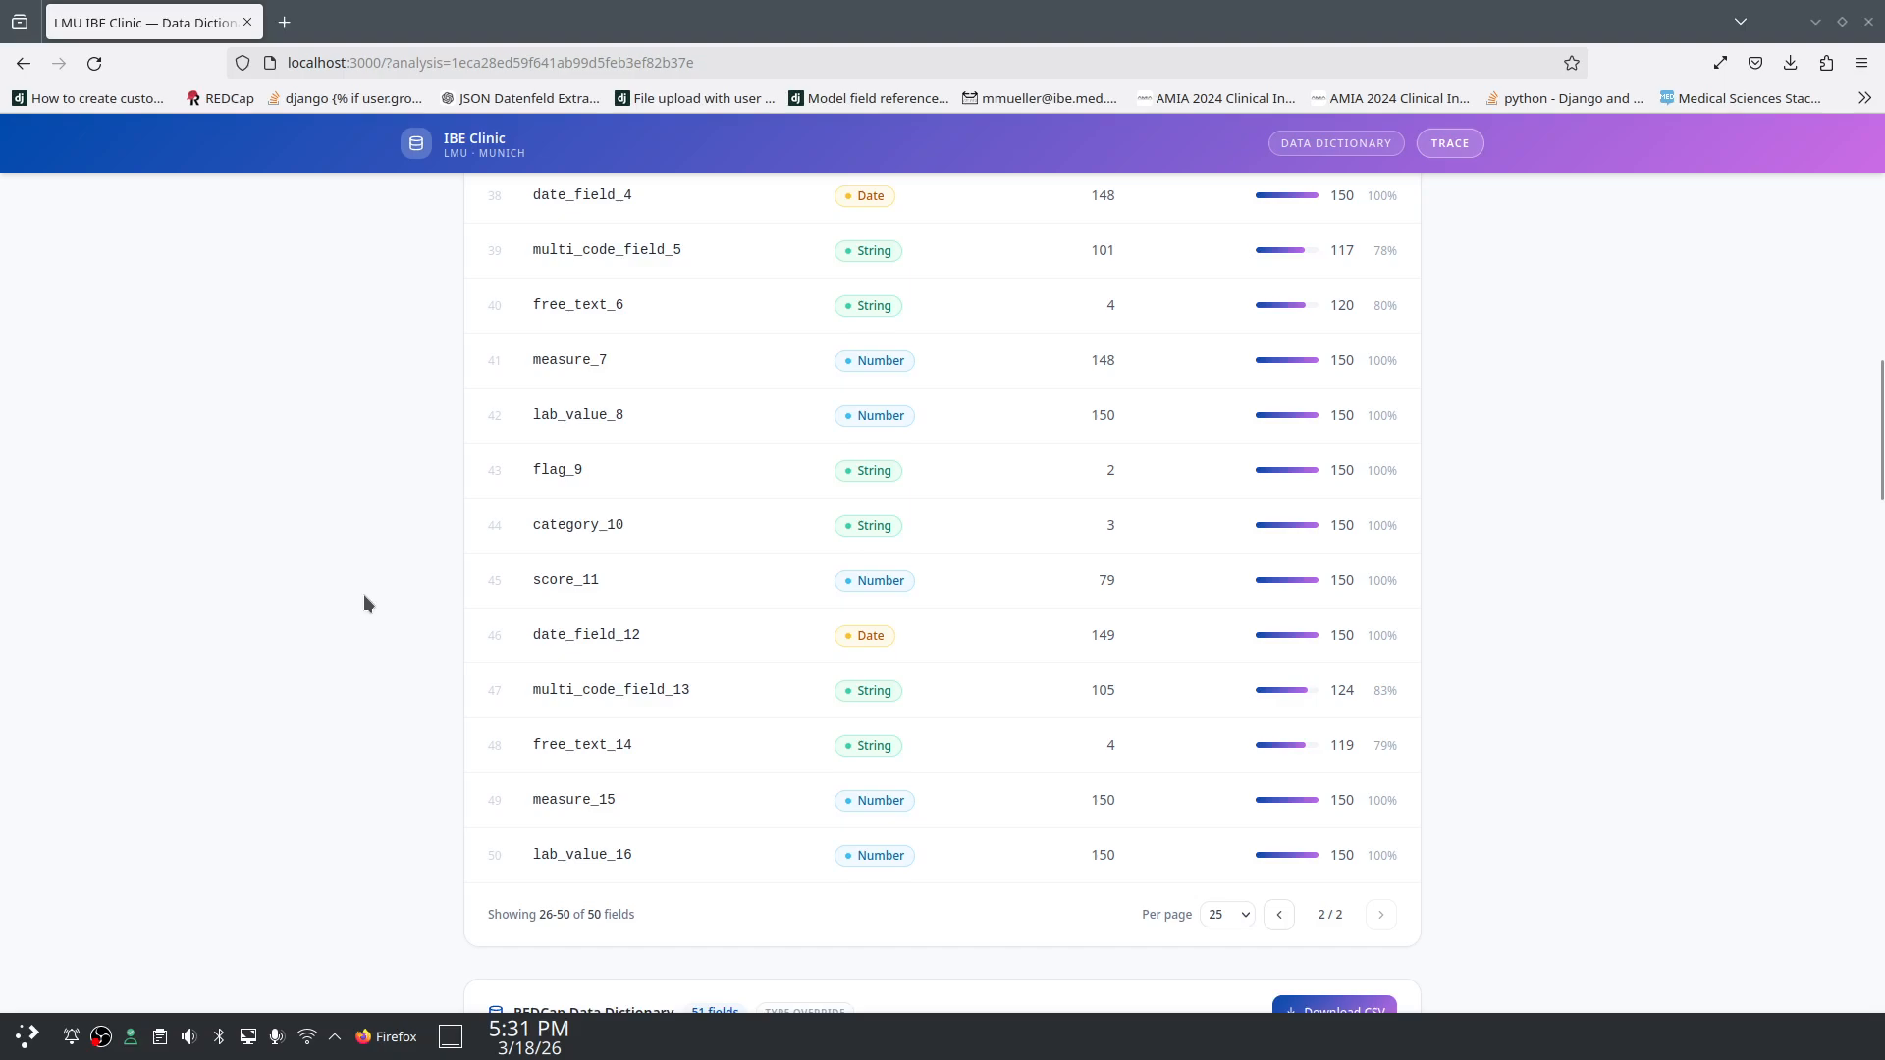
scroll(364, 599, "up", 10)
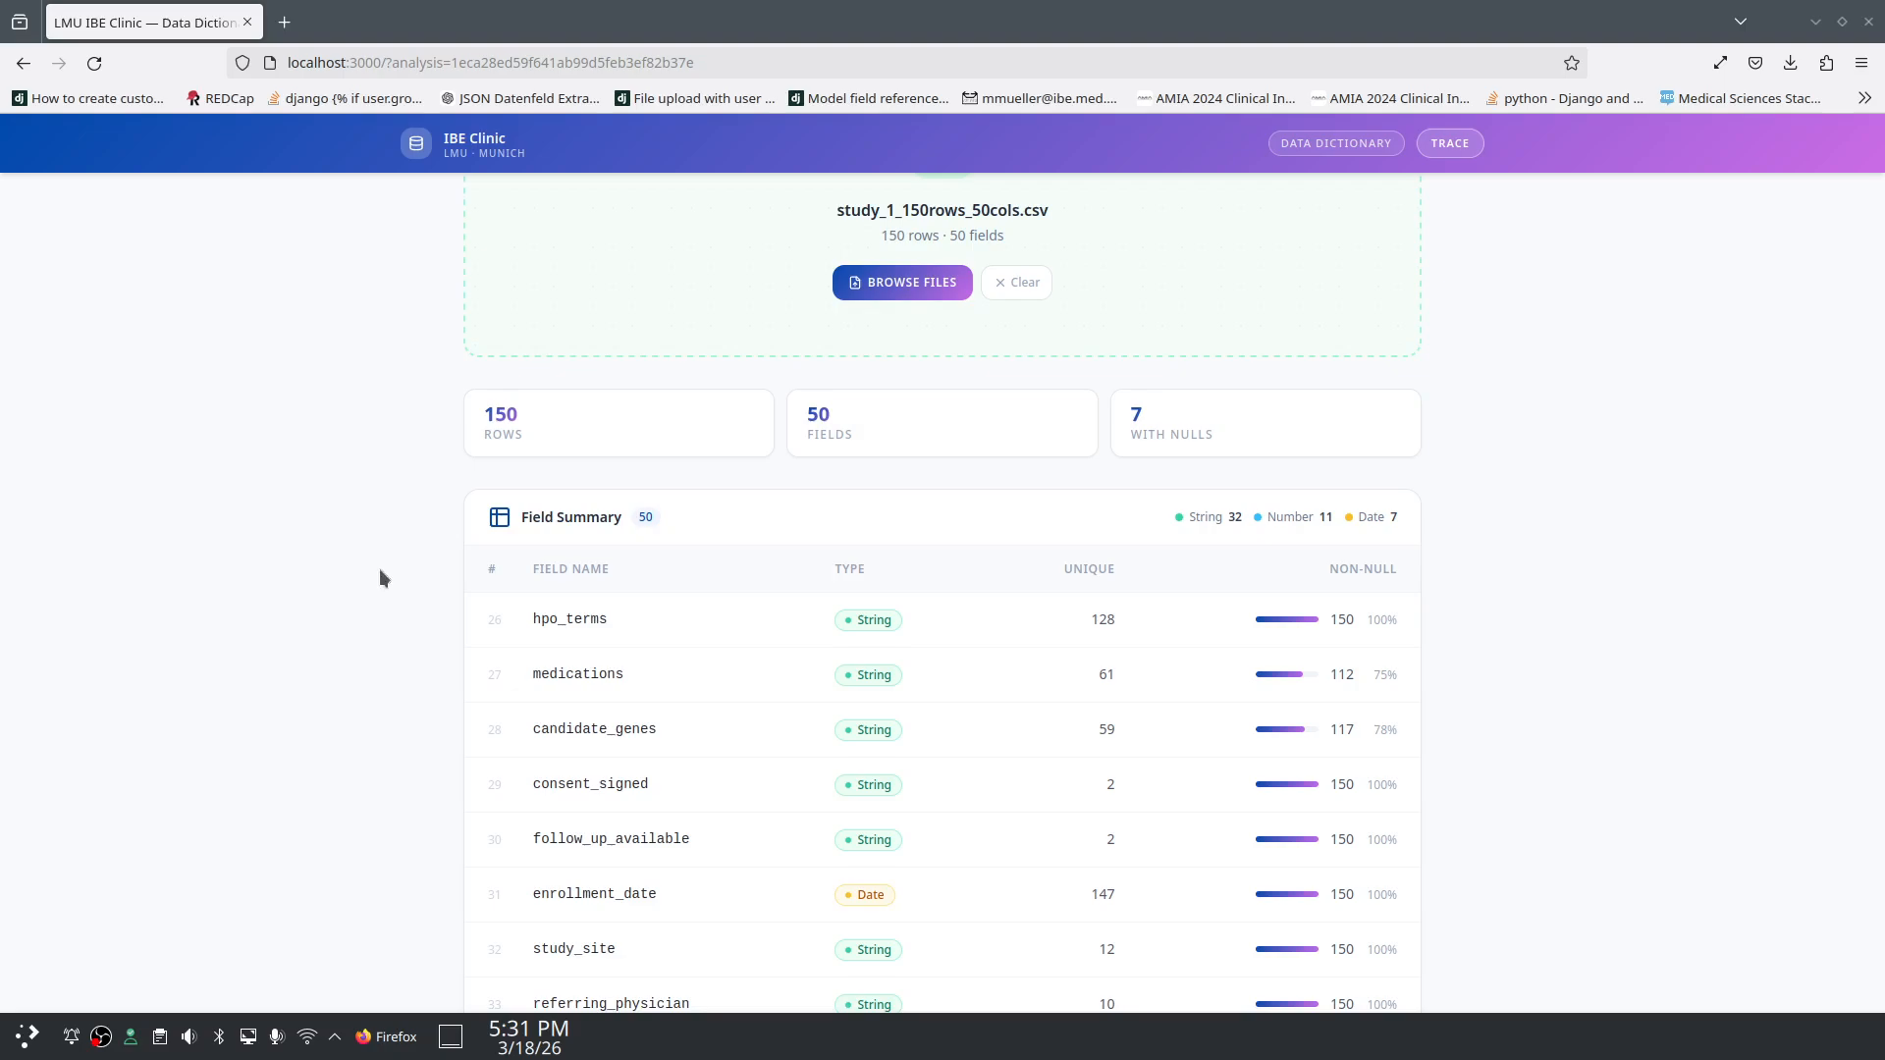
scroll(367, 530, "down", 10)
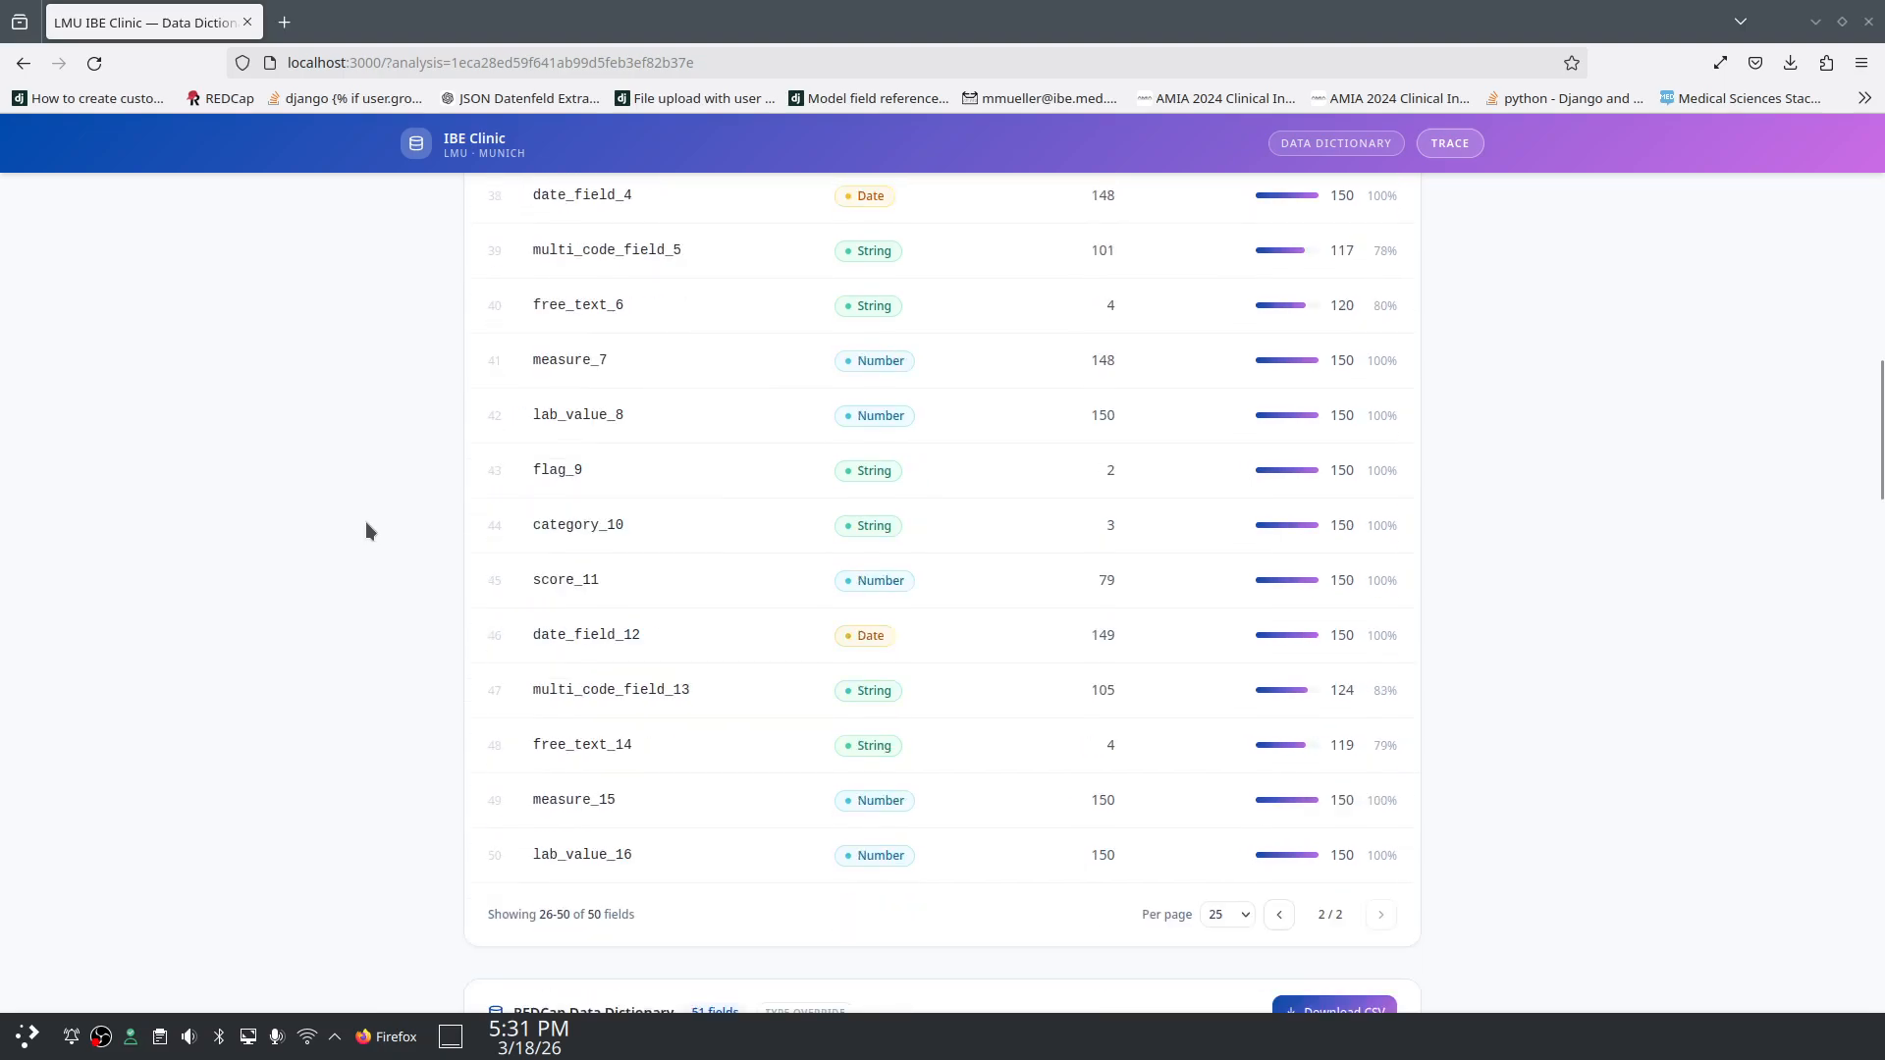
scroll(367, 530, "down", 3)
scroll(367, 530, "down", 3)
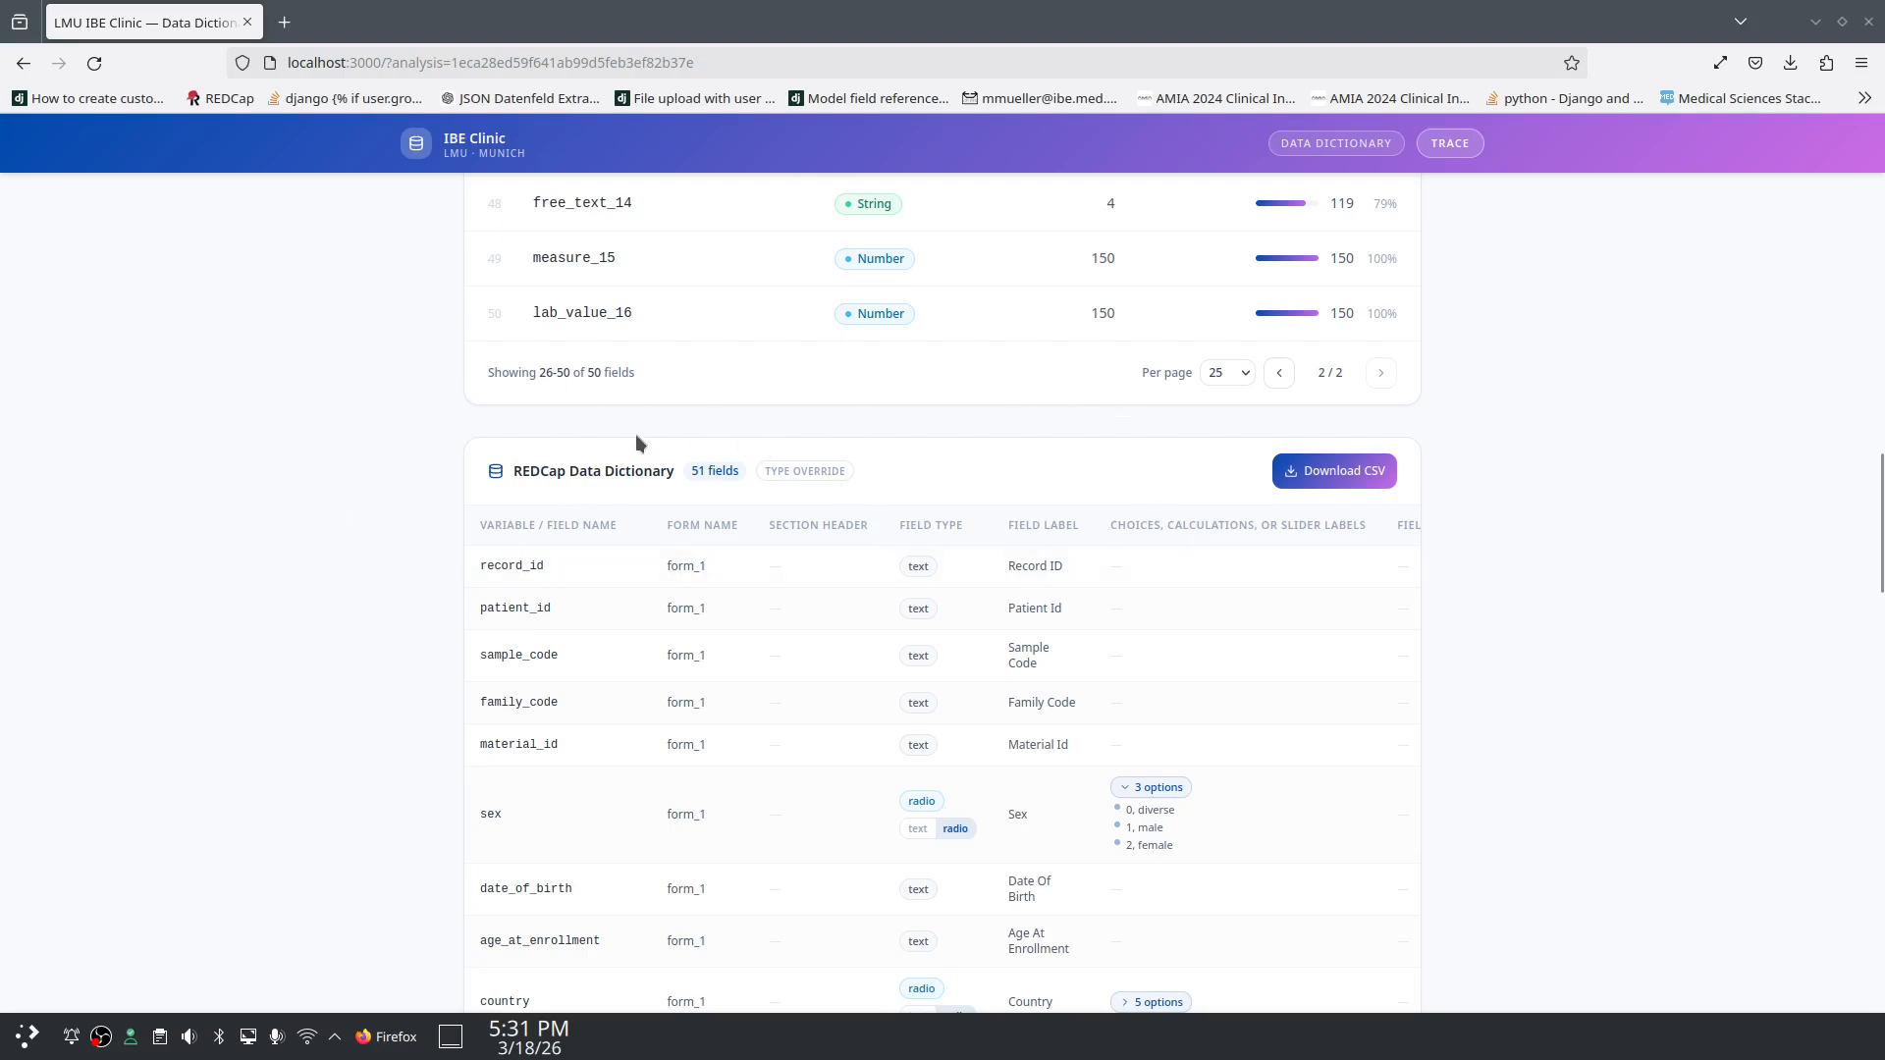
triple_click(483, 556)
left_click(527, 523)
scroll(428, 746, "down", 2)
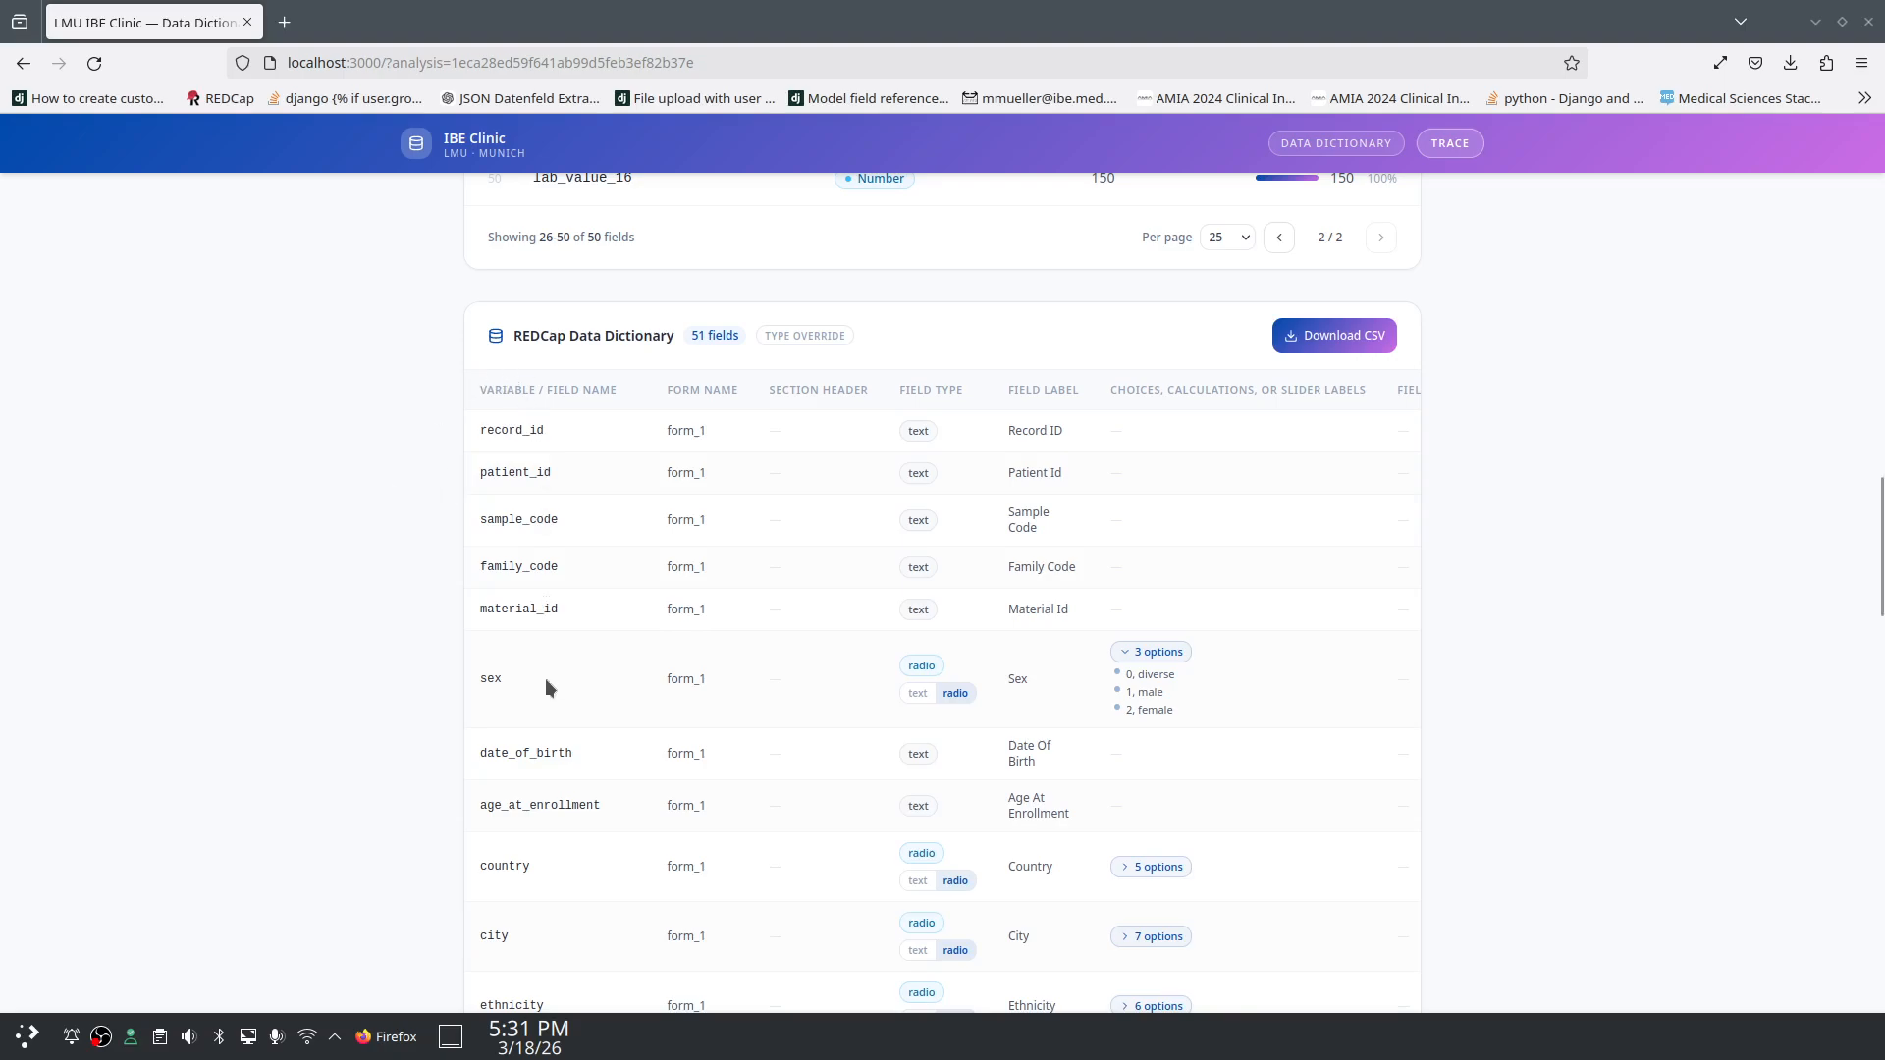
scroll(528, 530, "down", 3)
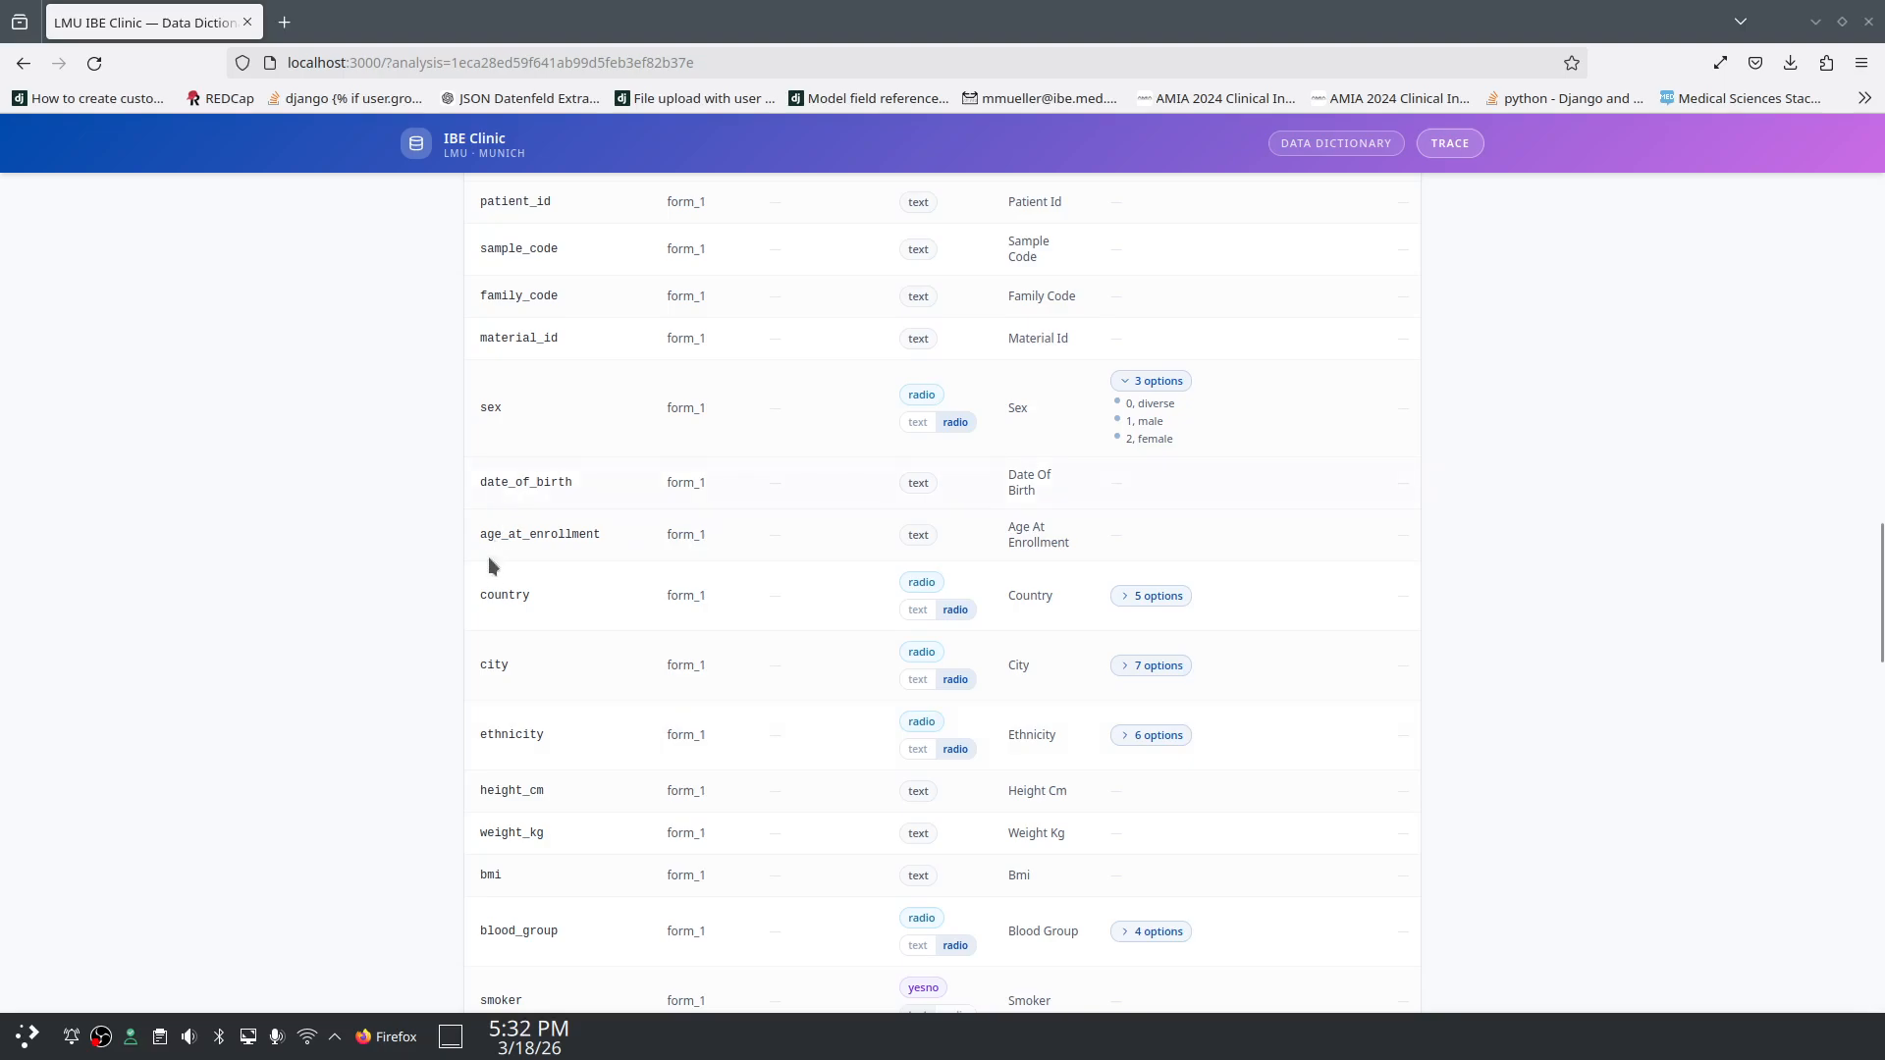
scroll(525, 659, "up", 4)
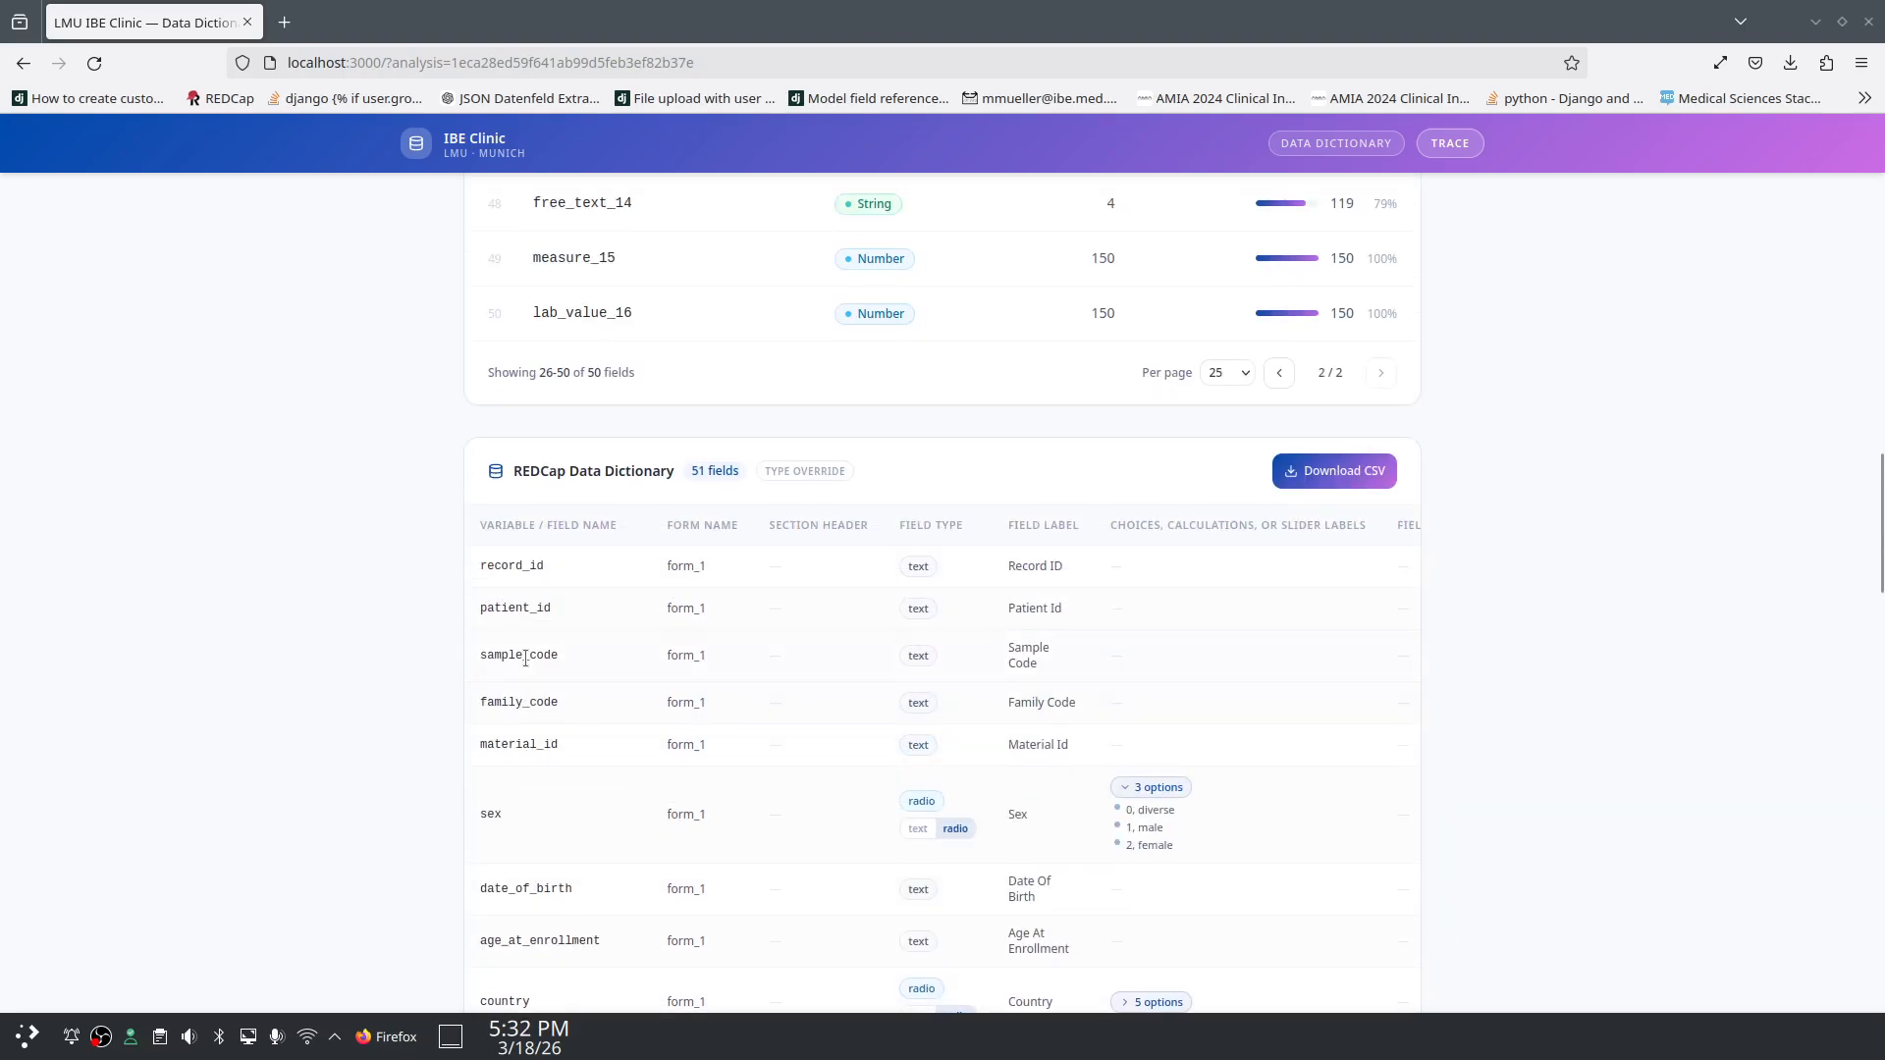